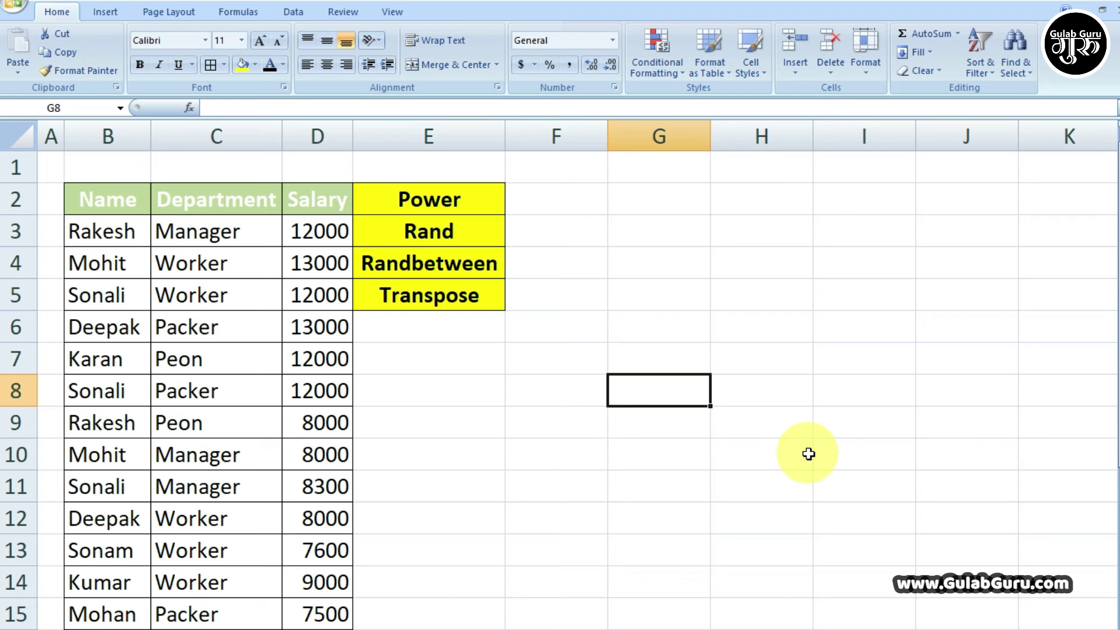
Step: Select the four function labels in column E, then deselect them
left_click(546, 390)
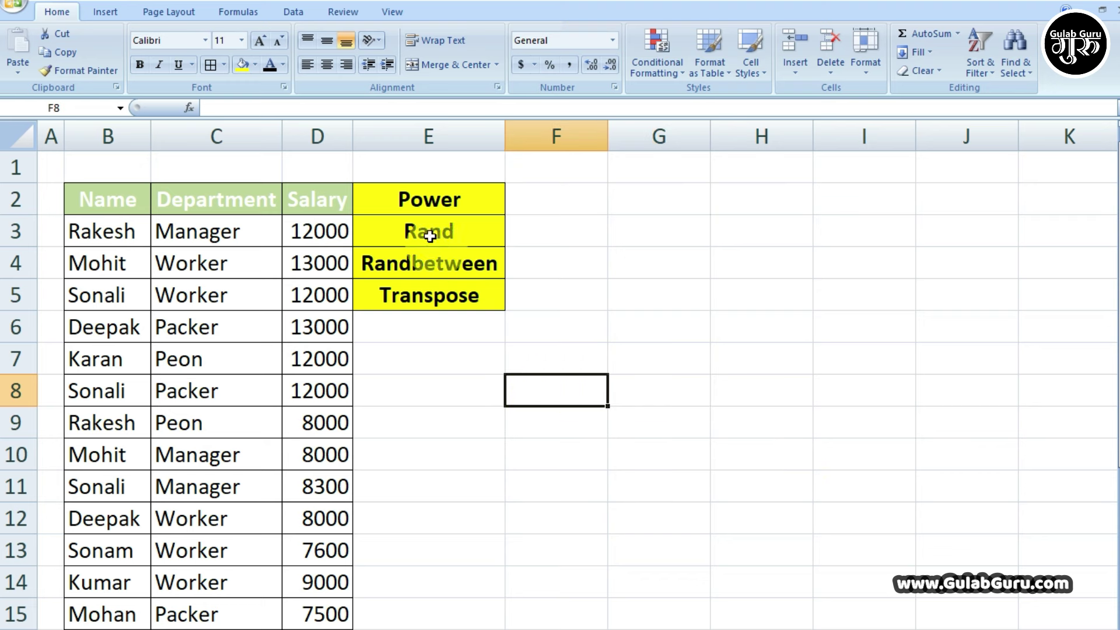
left_click_drag(413, 200, 379, 286)
left_click(514, 361)
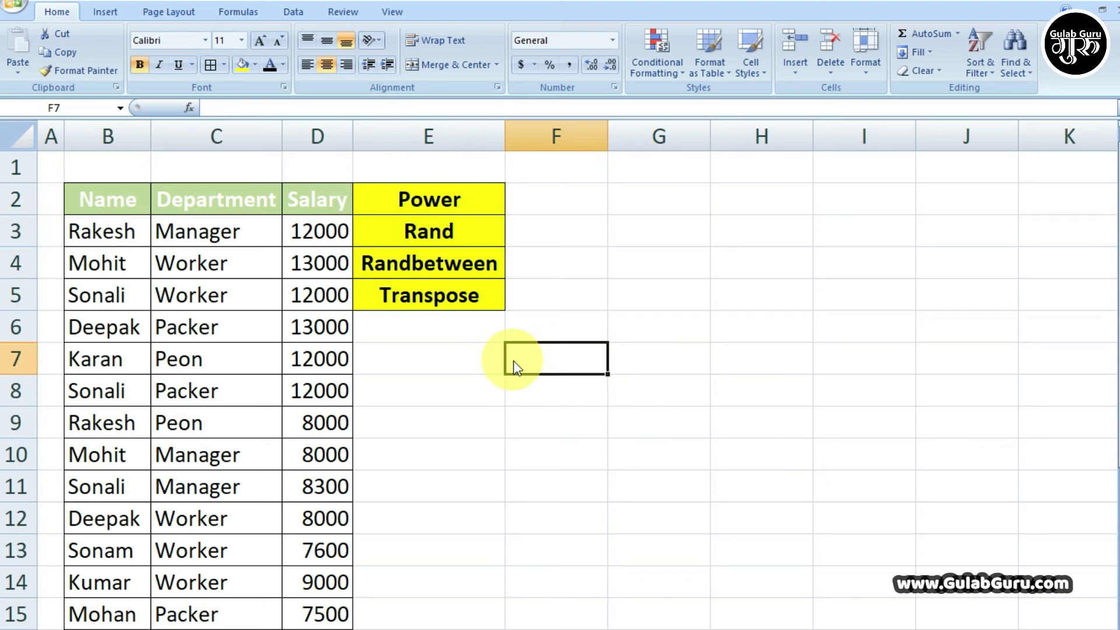
left_click(644, 329)
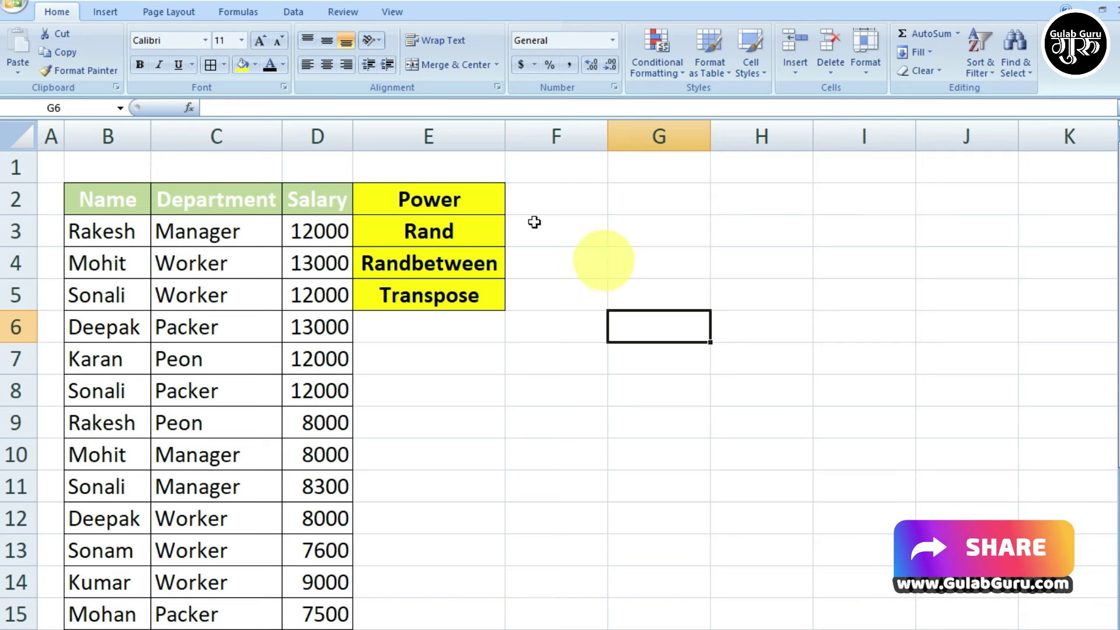
Step: Enter =POWER(5,2) in G2 so it shows 25
left_click(629, 204)
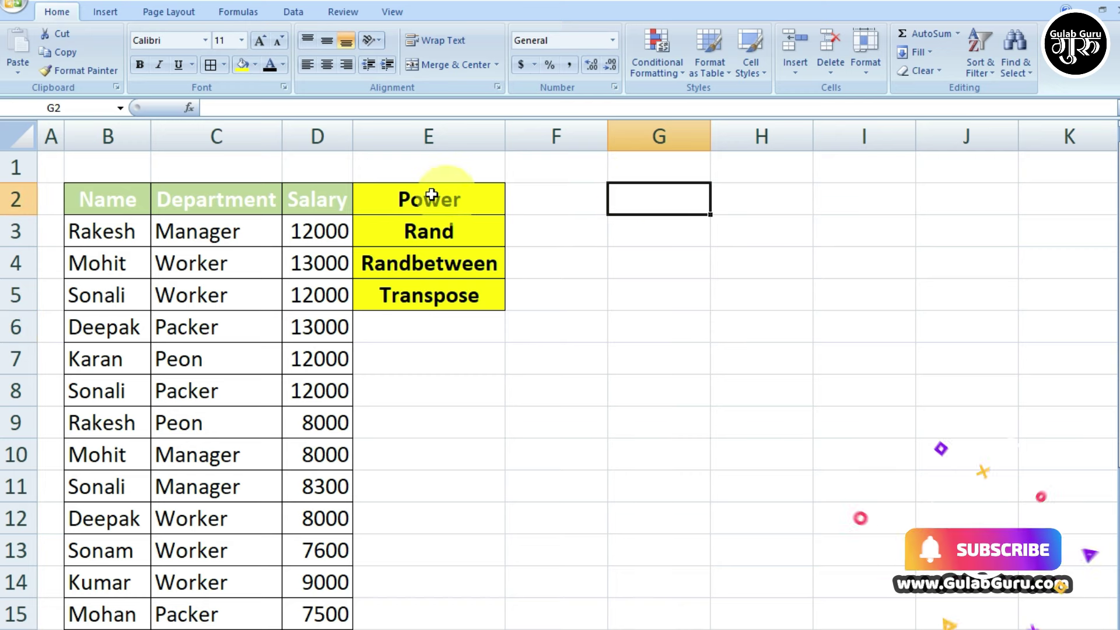
left_click(628, 202)
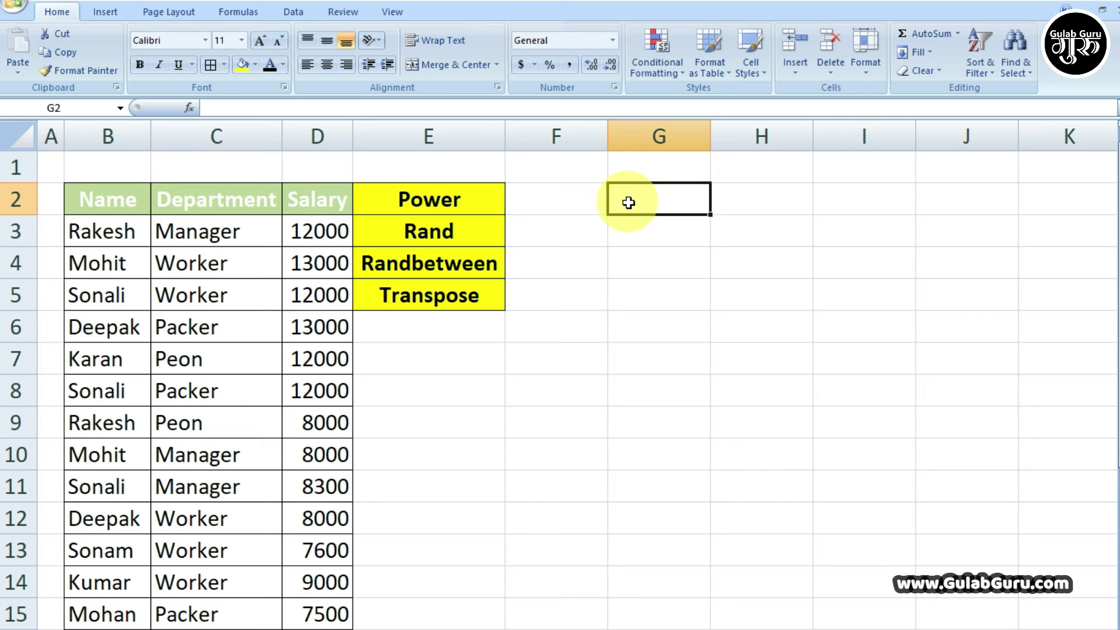
type("=")
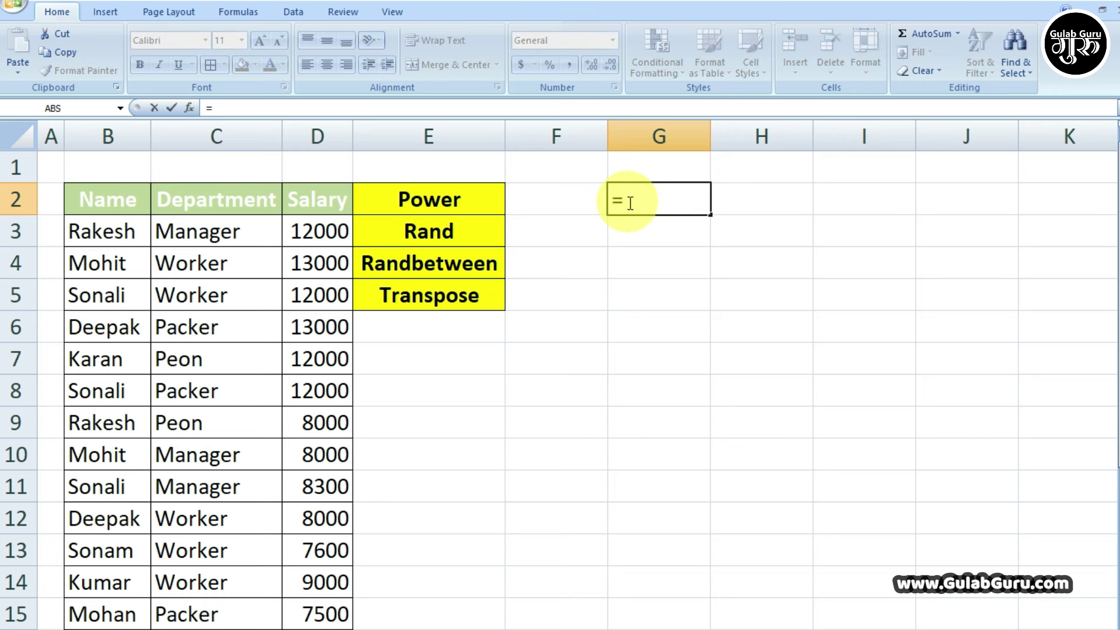
type("POWER")
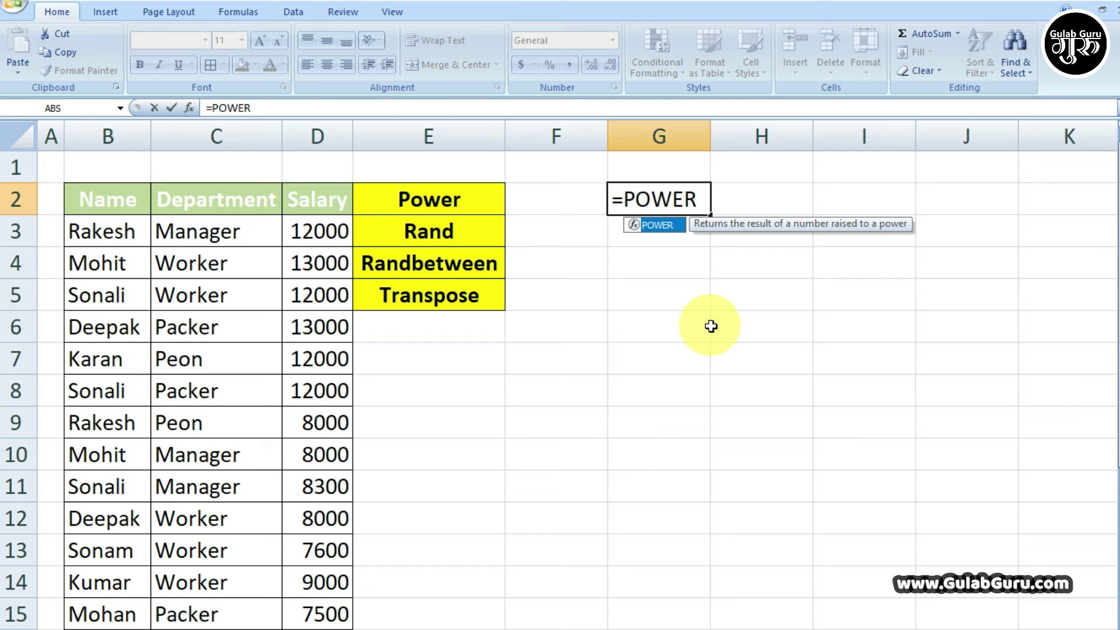
type("(")
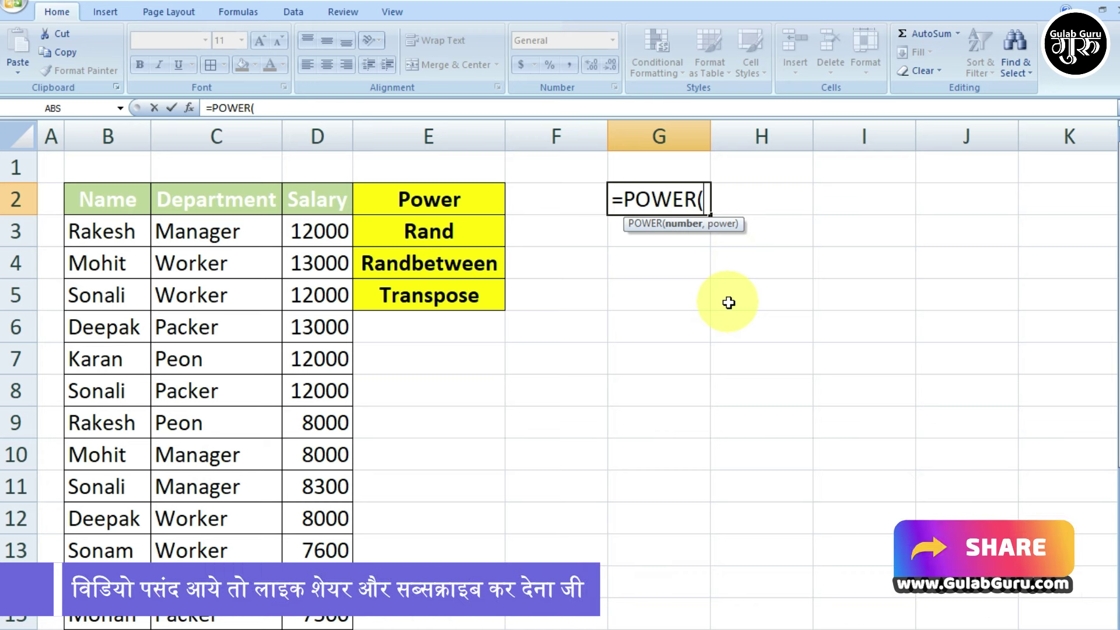
type("5")
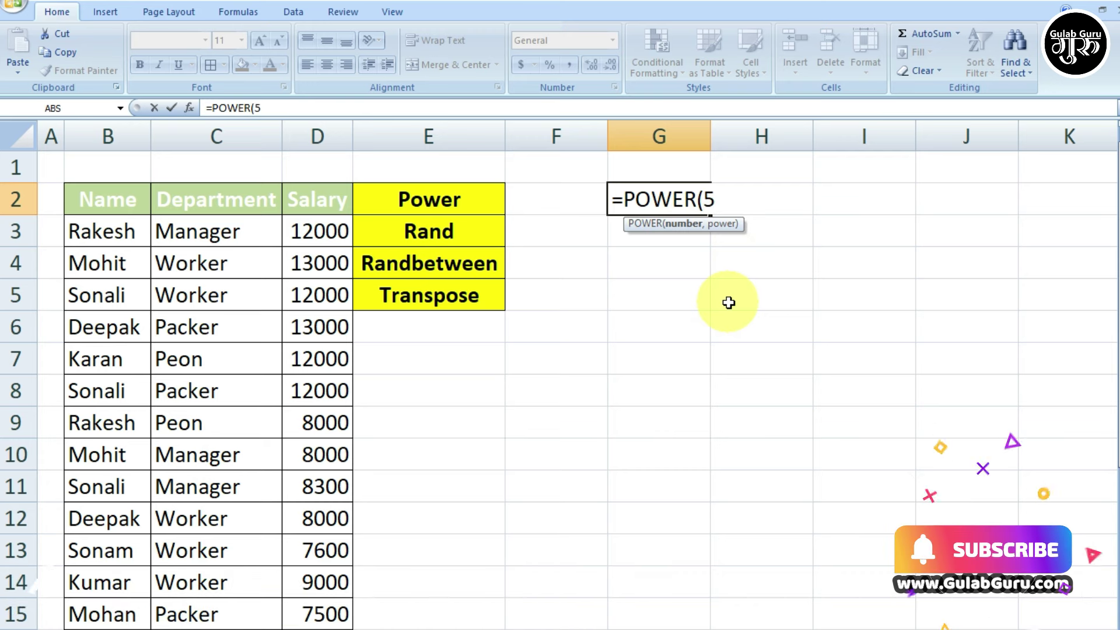
type(",")
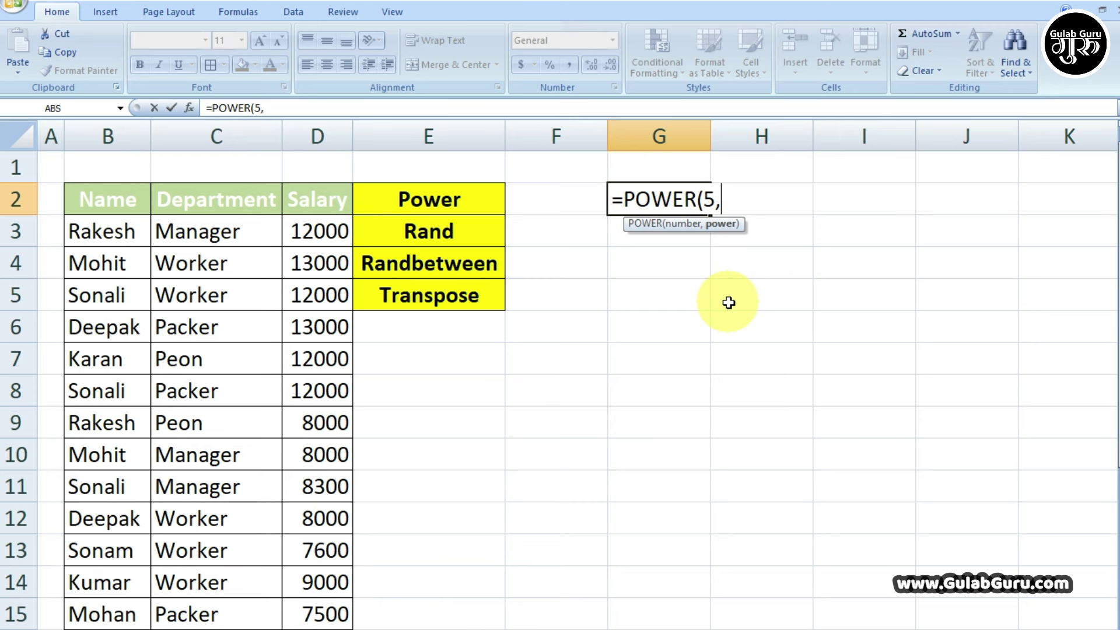
type("2")
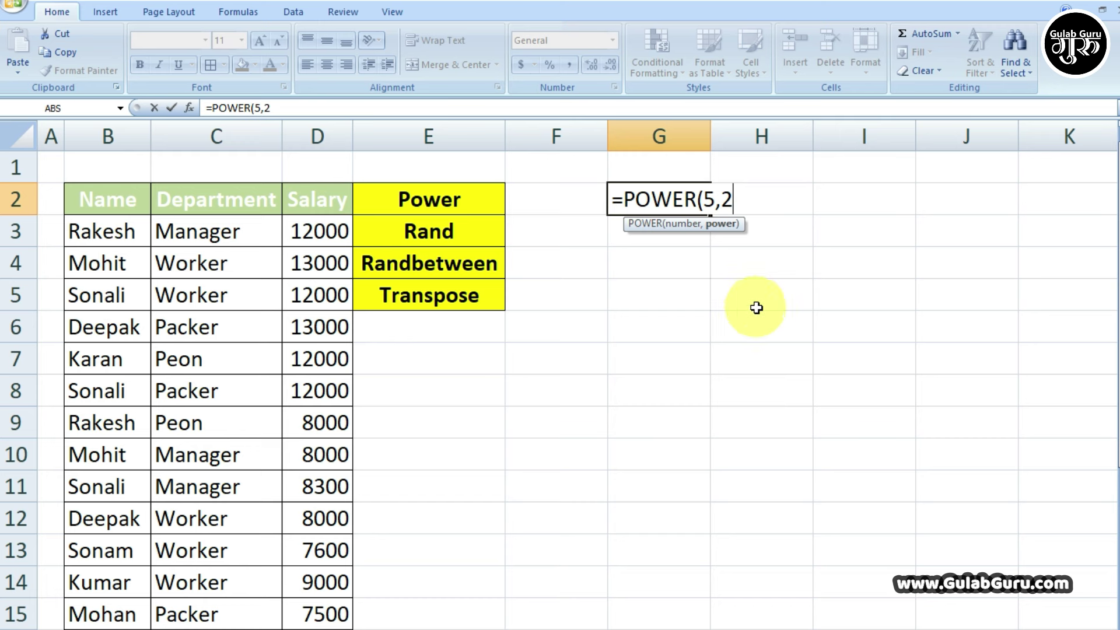
type(")")
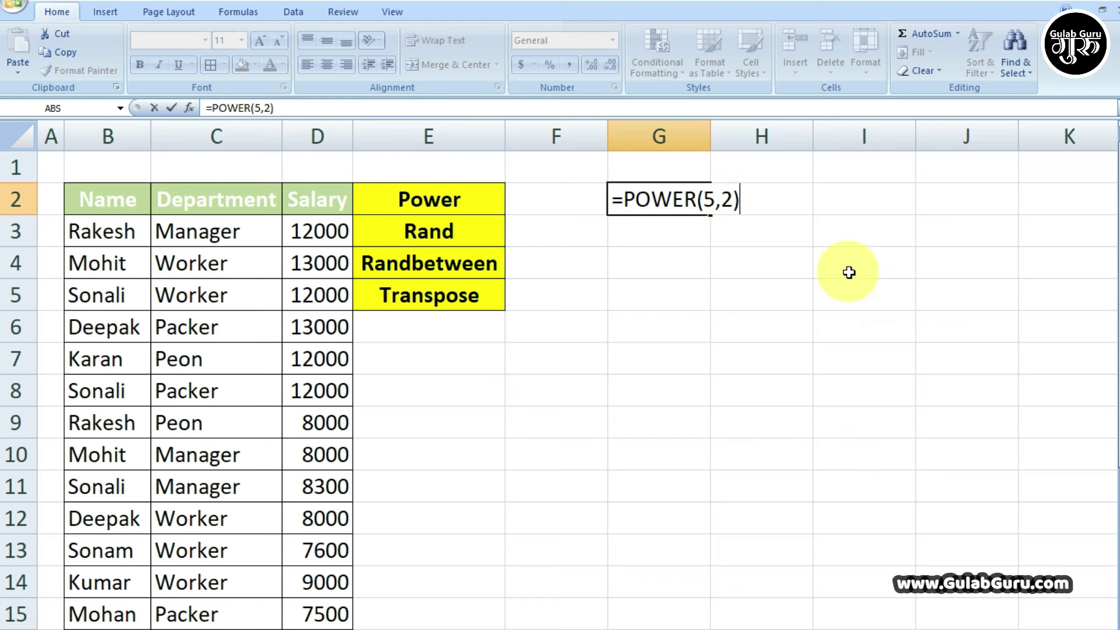
key("Return")
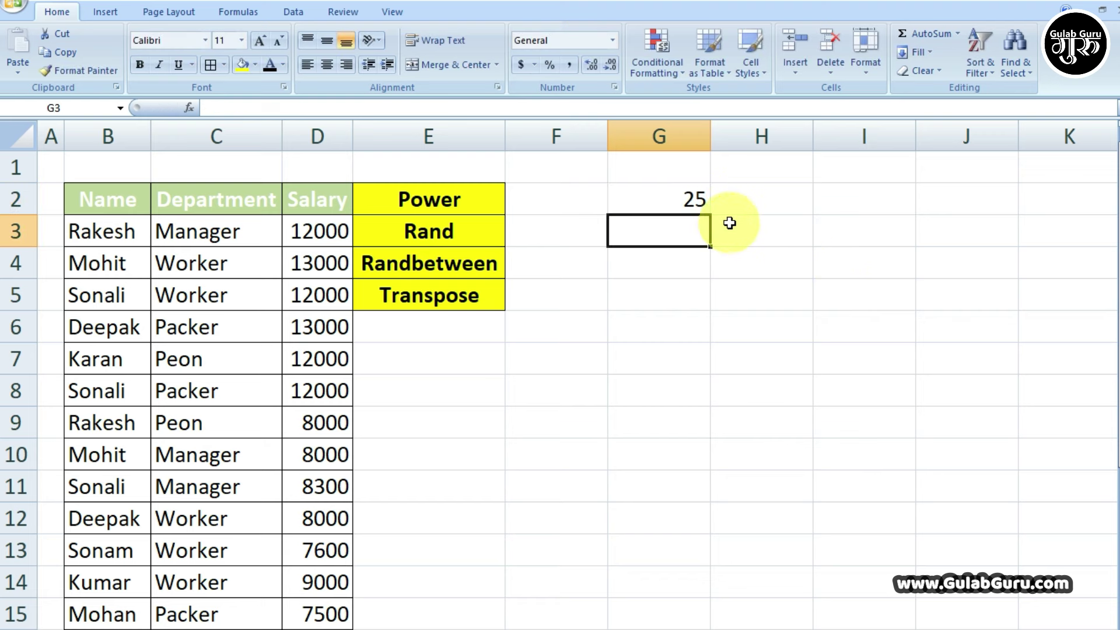
Step: Enter =POWER(5,5) in H2 so it shows 3125 next to G2
left_click(658, 205)
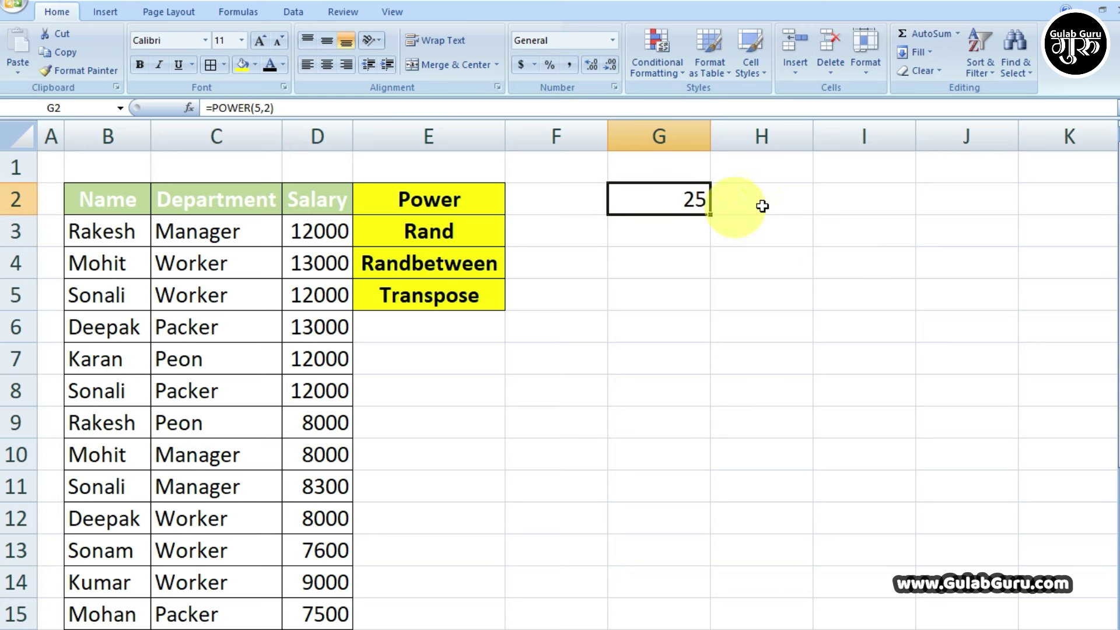
left_click(762, 206)
type("=")
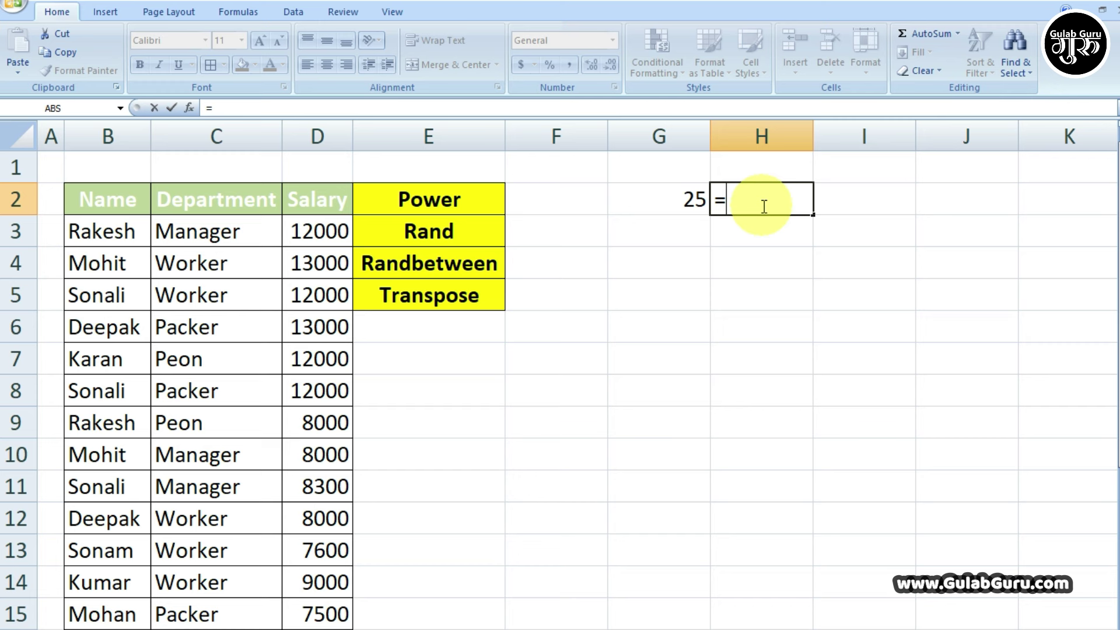
type("POWER")
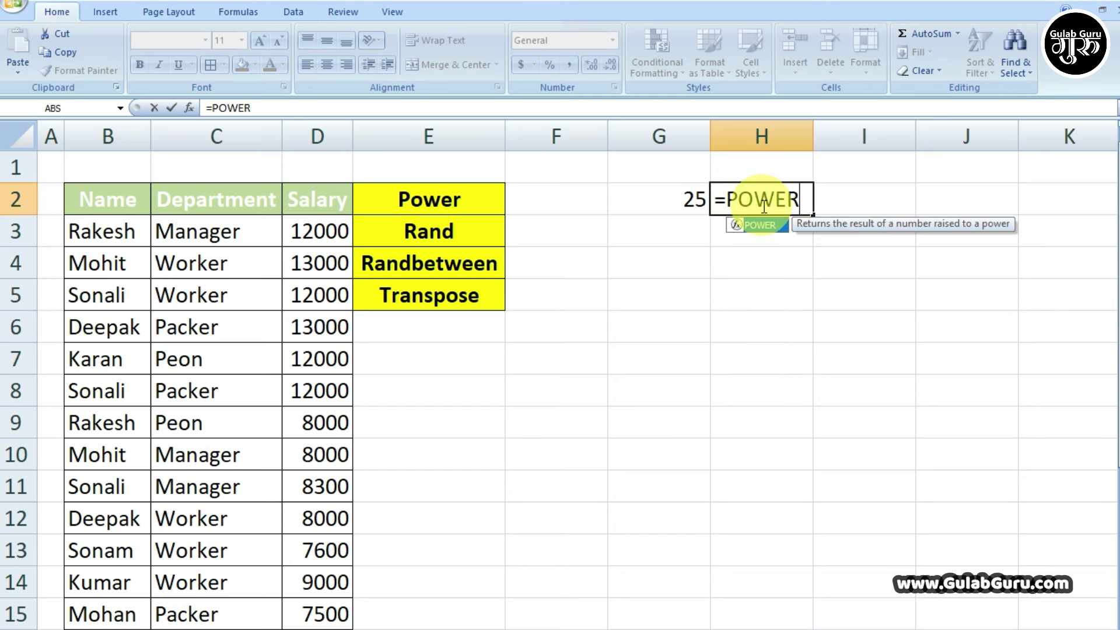
type("(")
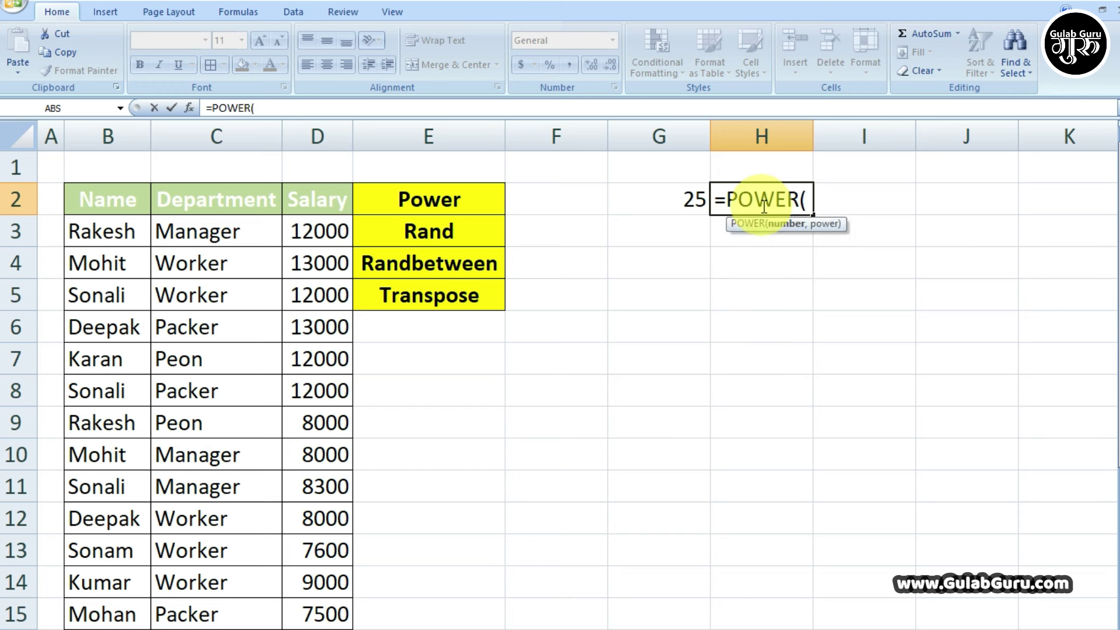
type("5")
type(",")
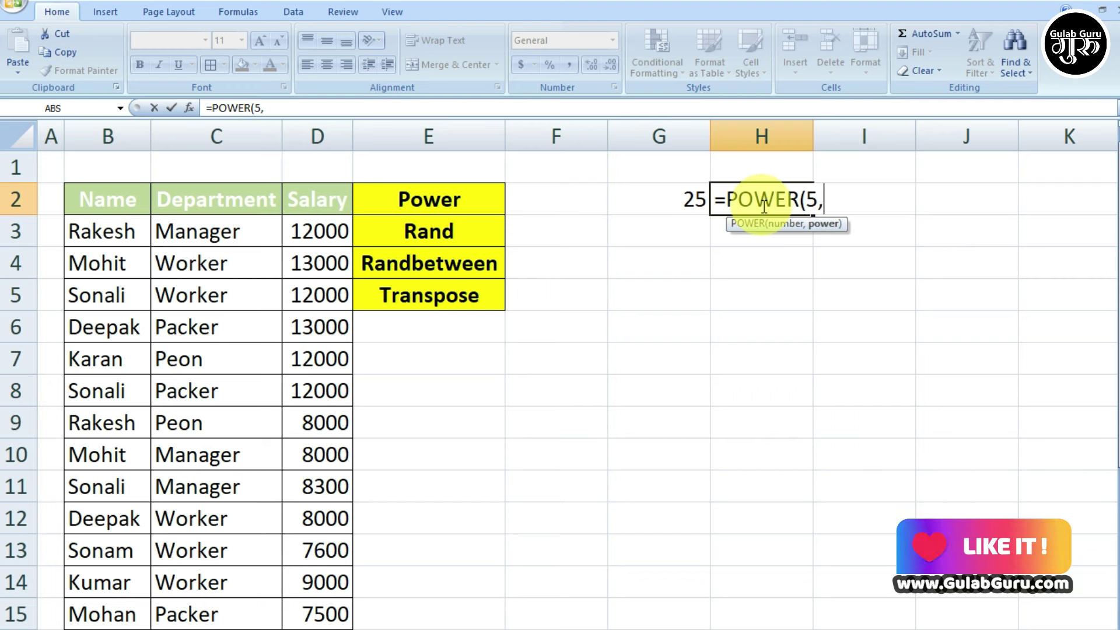
type("5")
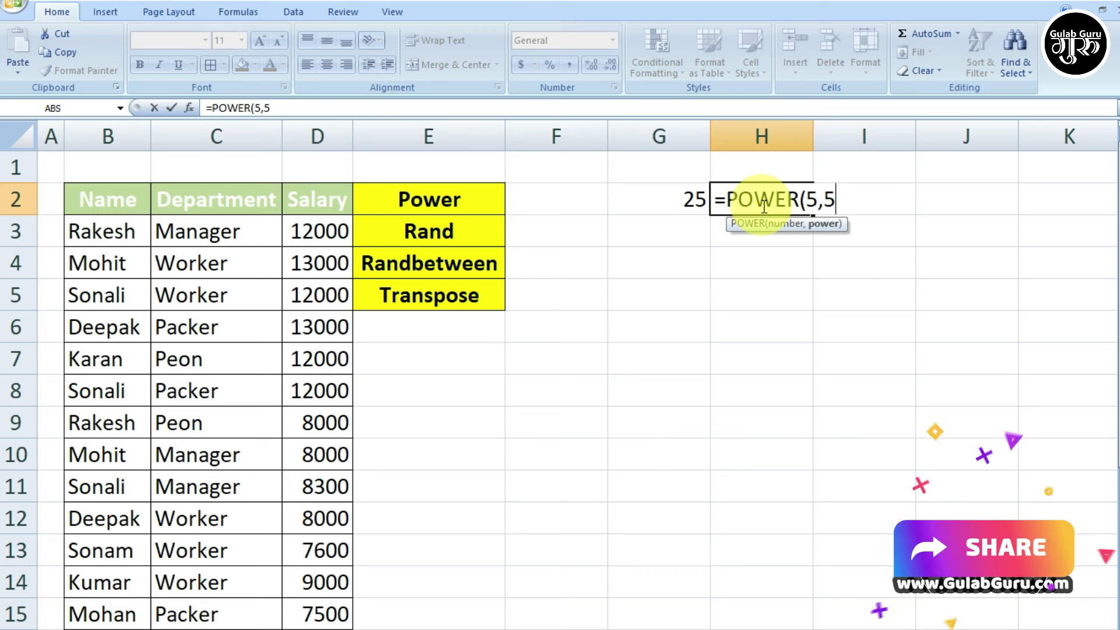
type(")")
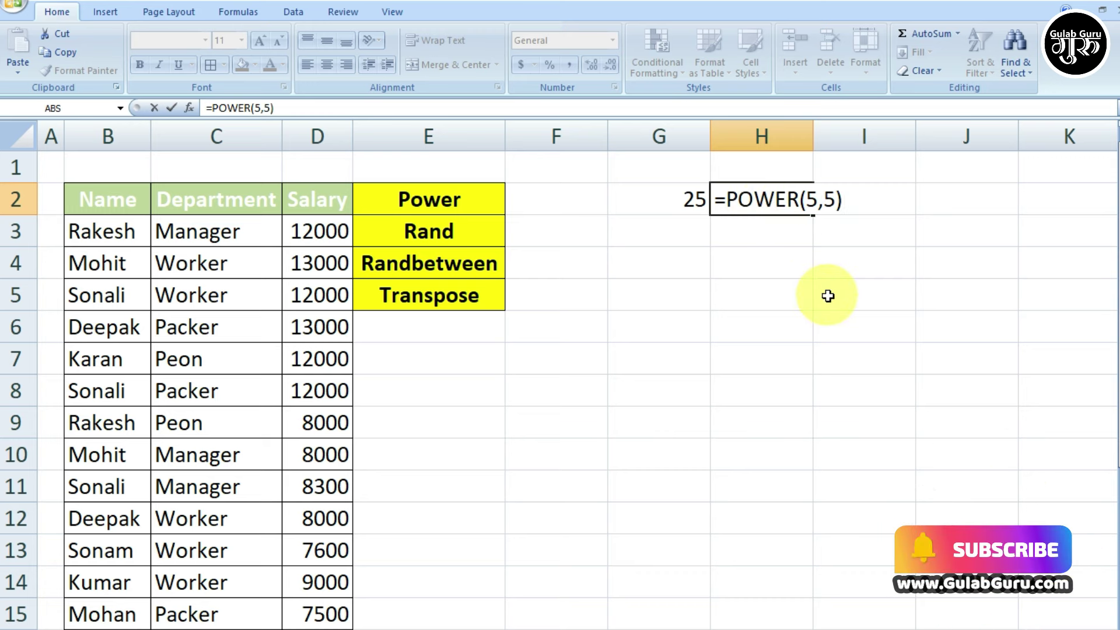
key("Return")
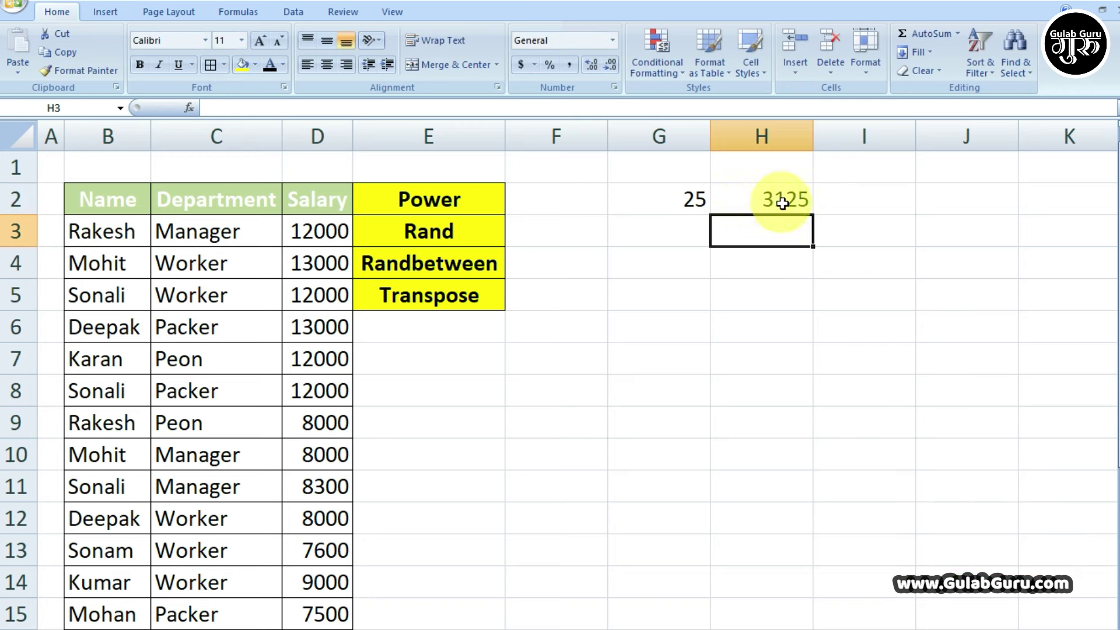
left_click(840, 201)
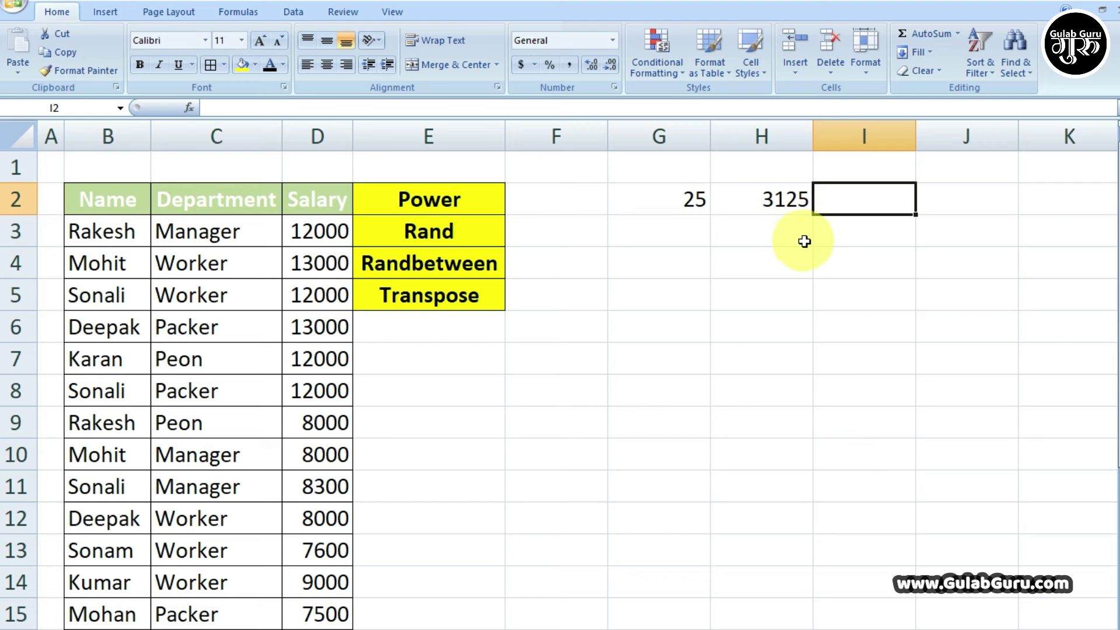
left_click(656, 234)
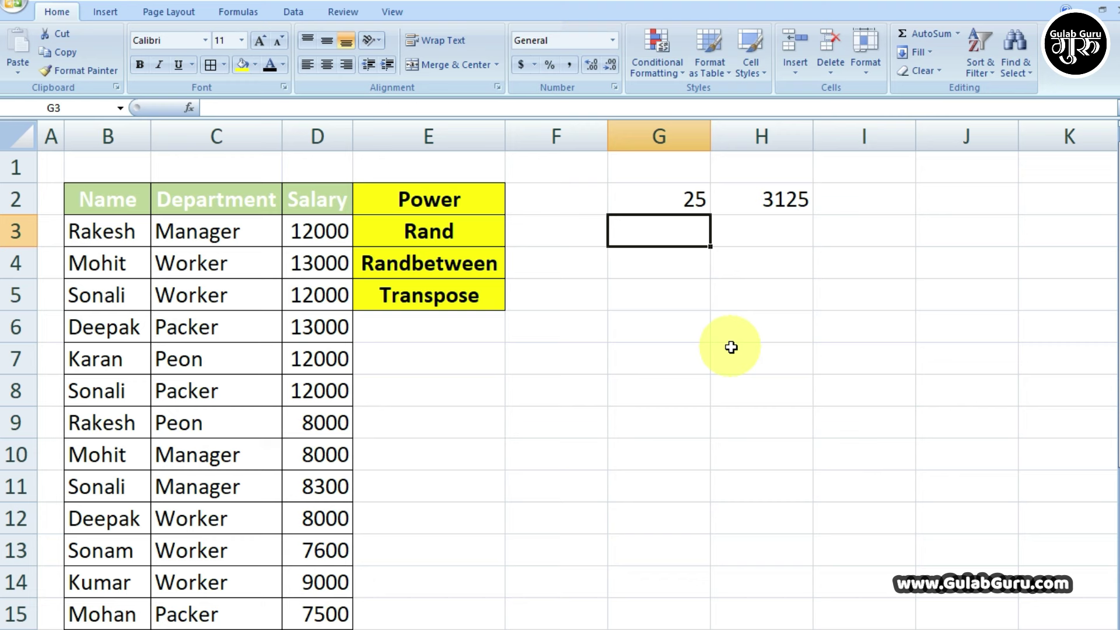
type("=")
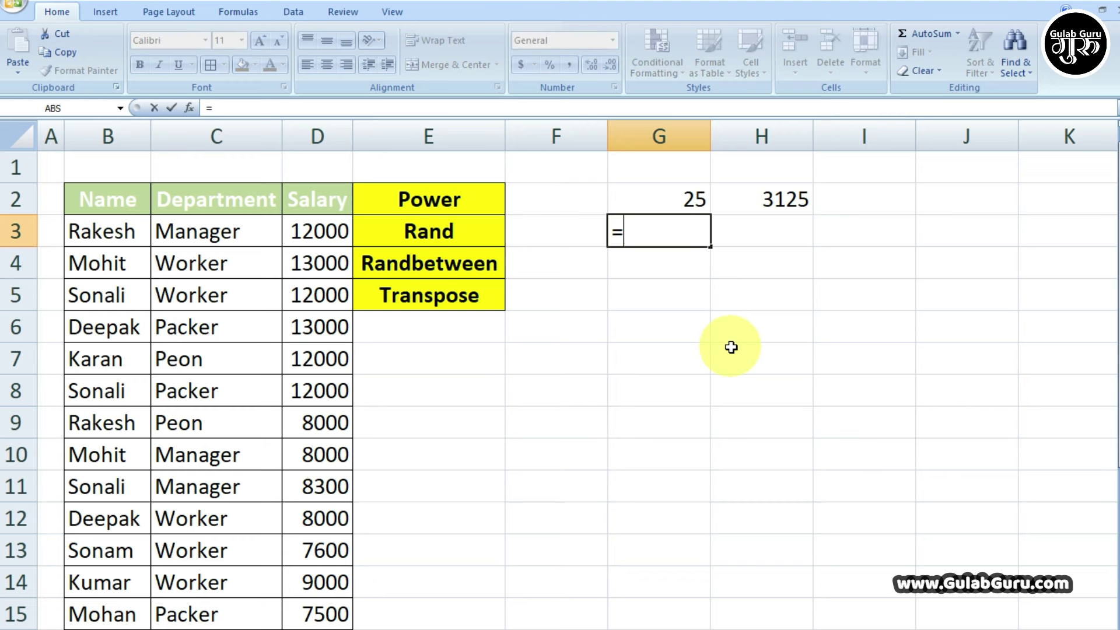
type("RAND")
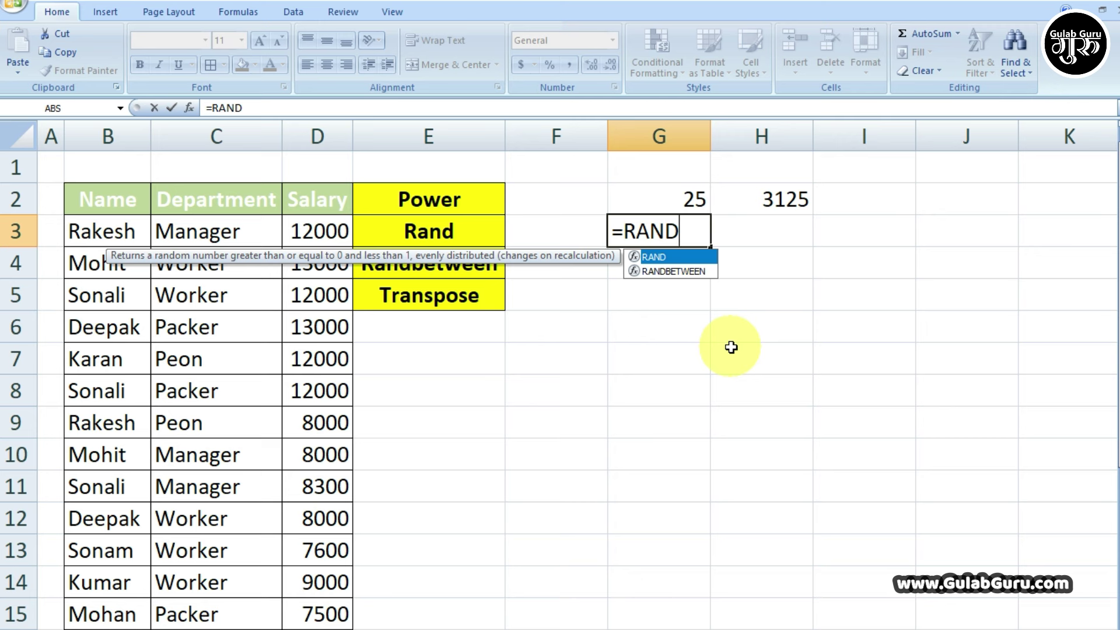
type("(")
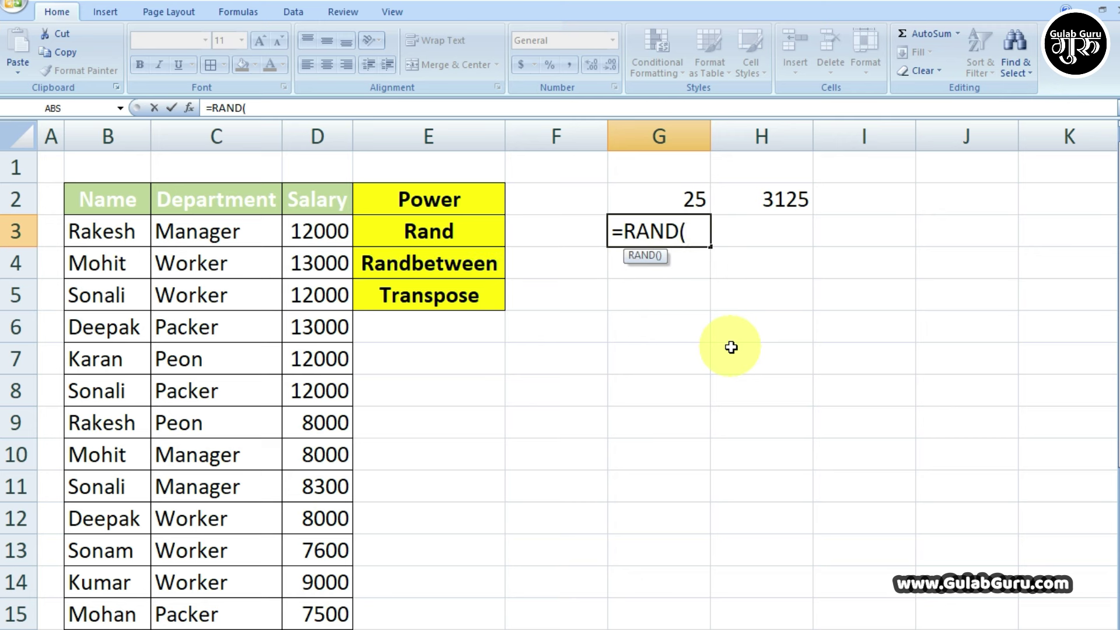
type(")")
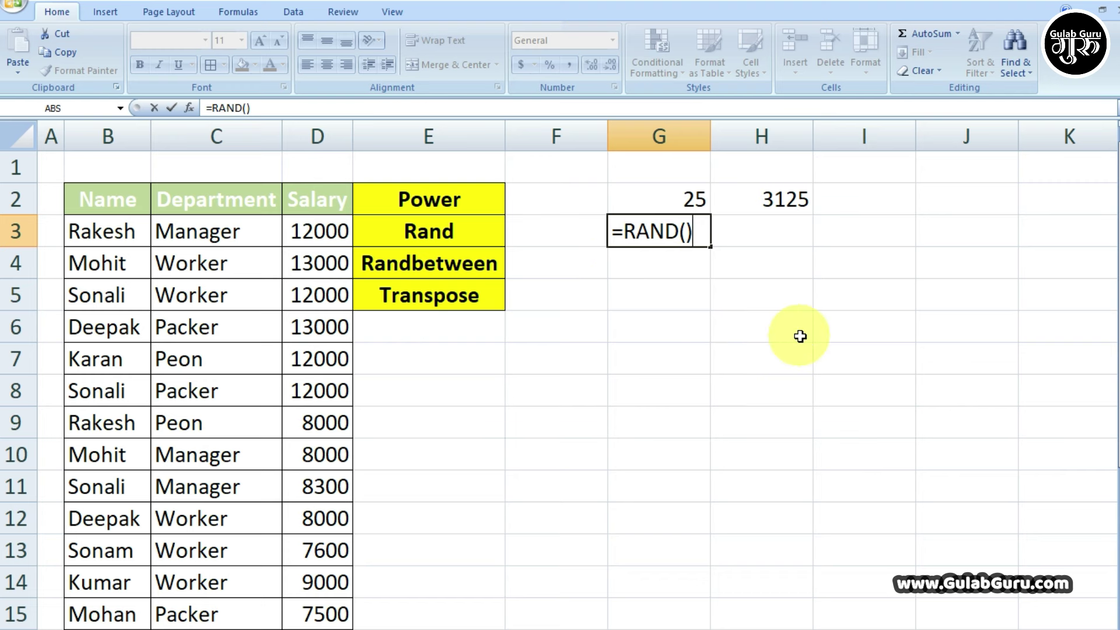
Step: Confirm =RAND() in G3 and copy it down column G to G13
key("Return")
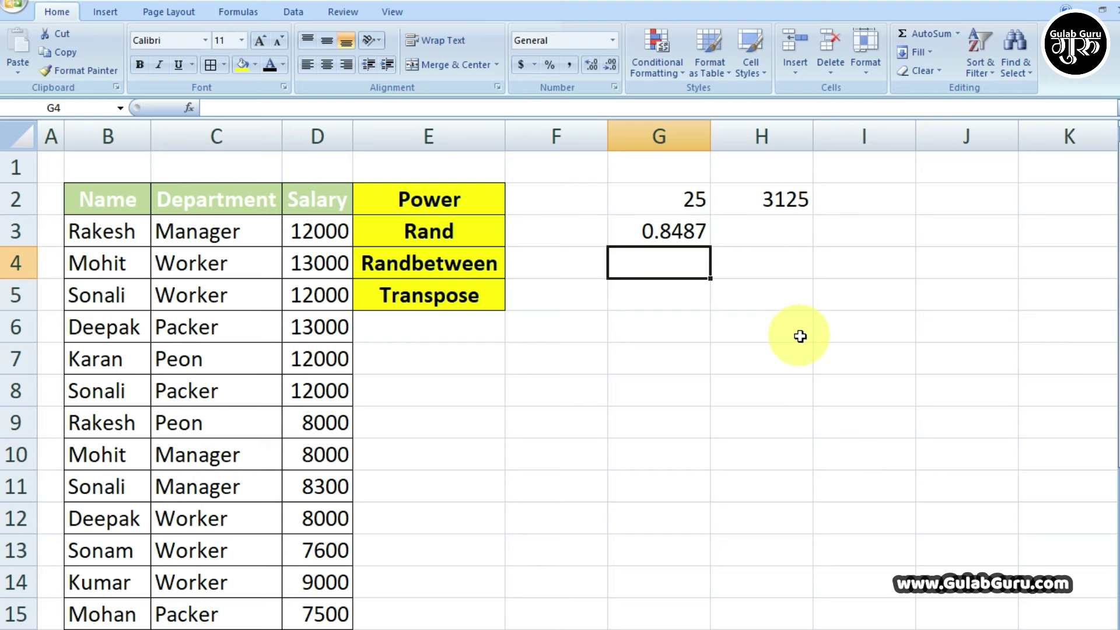
left_click(686, 237)
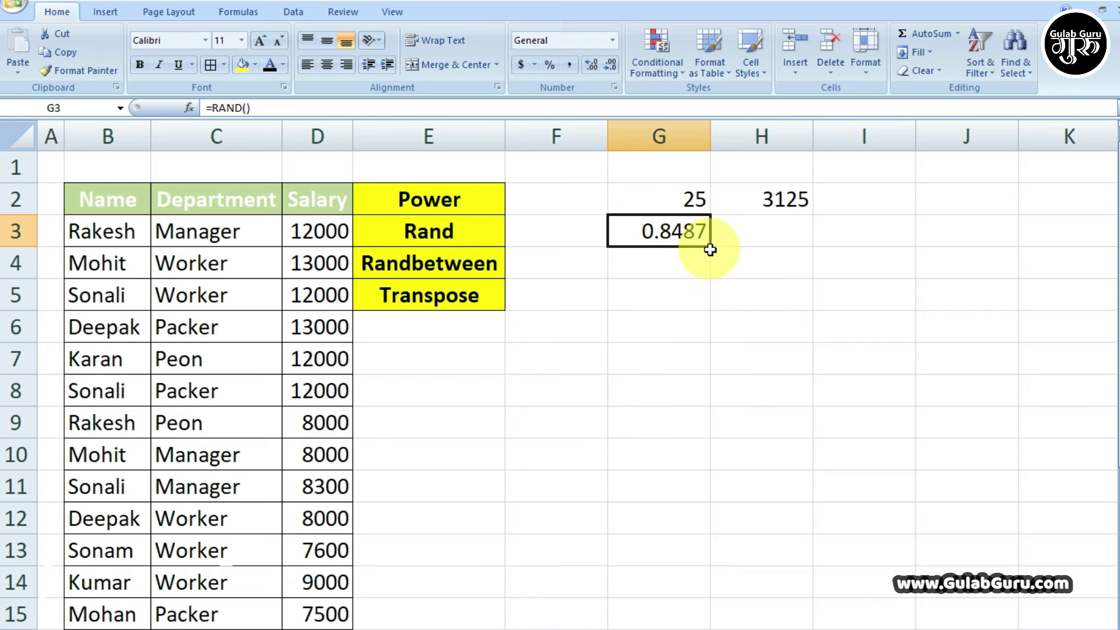
left_click_drag(711, 247, 709, 575)
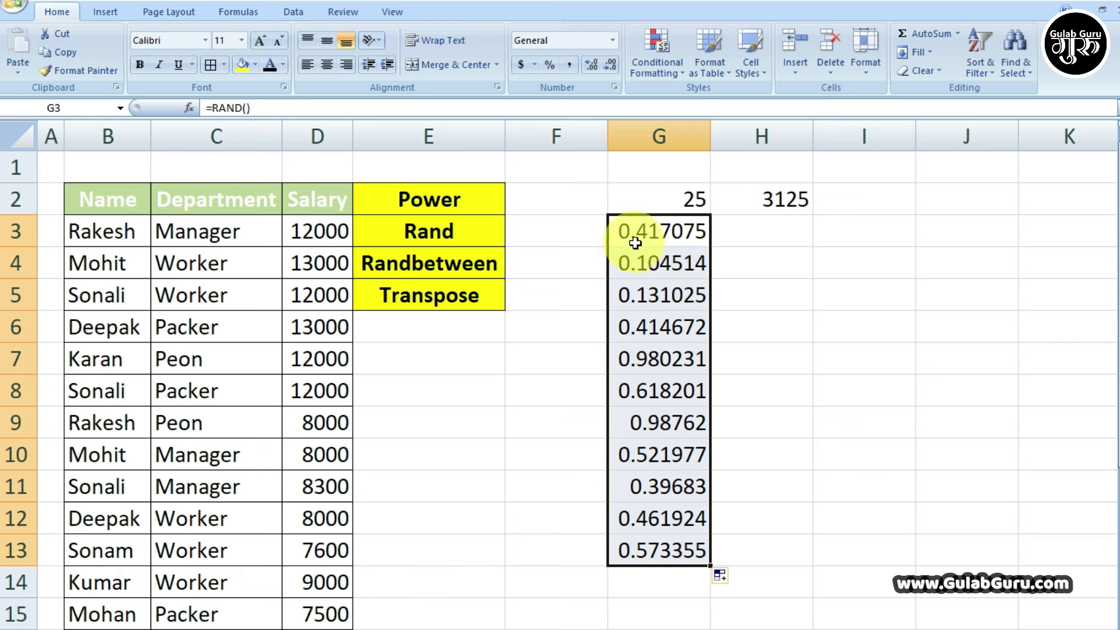
Step: Fill the RAND formula across to column J, then delete the G3:J13 random block
left_click_drag(711, 564, 1015, 567)
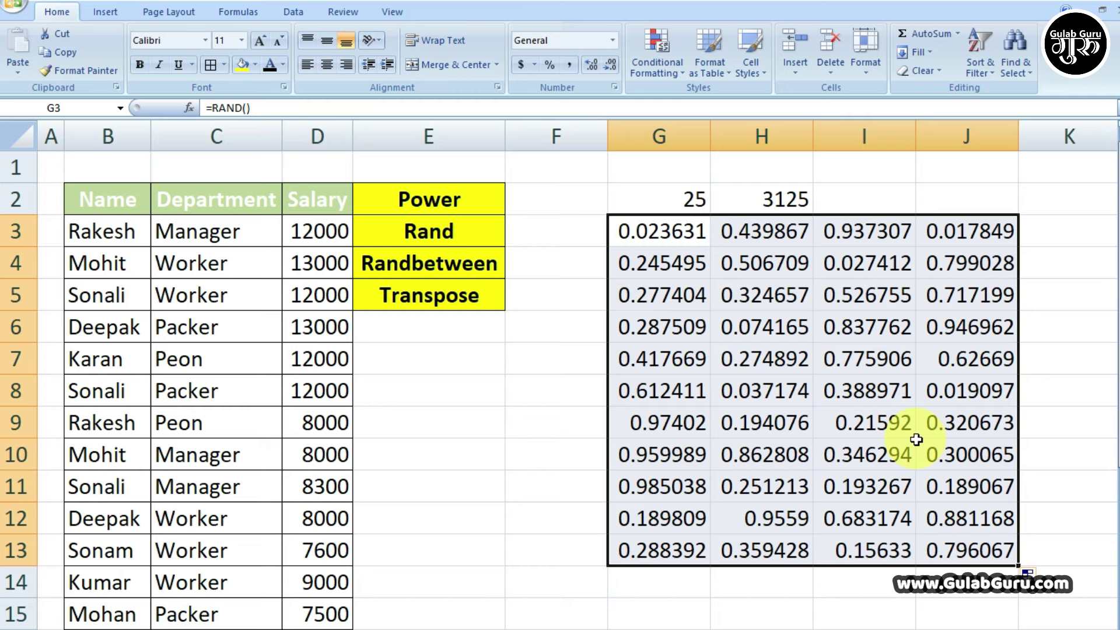
left_click(920, 397)
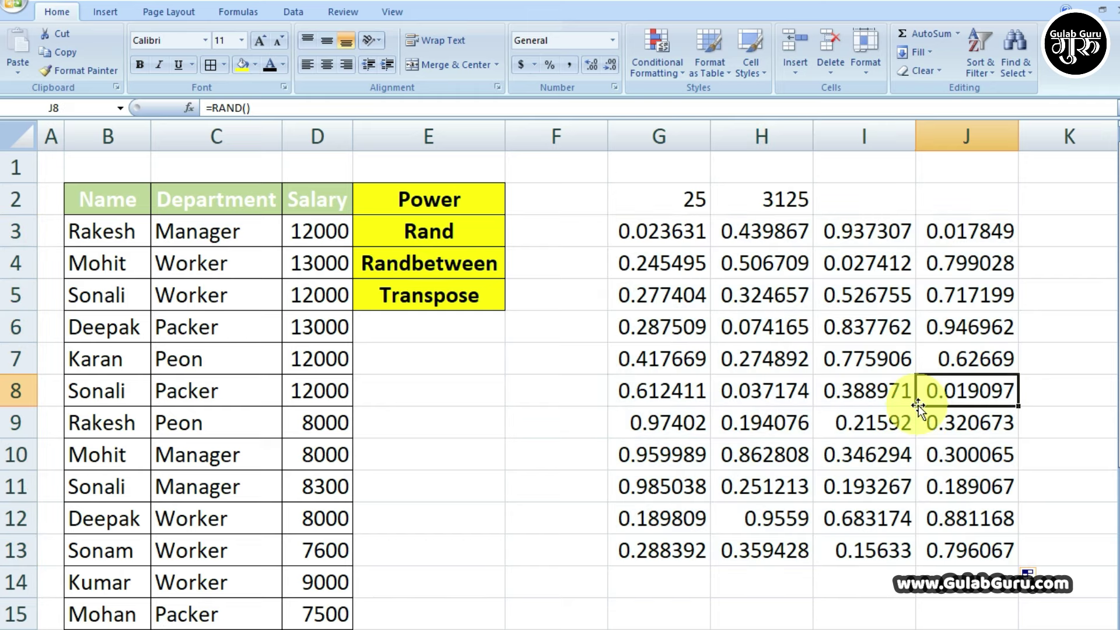
left_click_drag(631, 238, 937, 545)
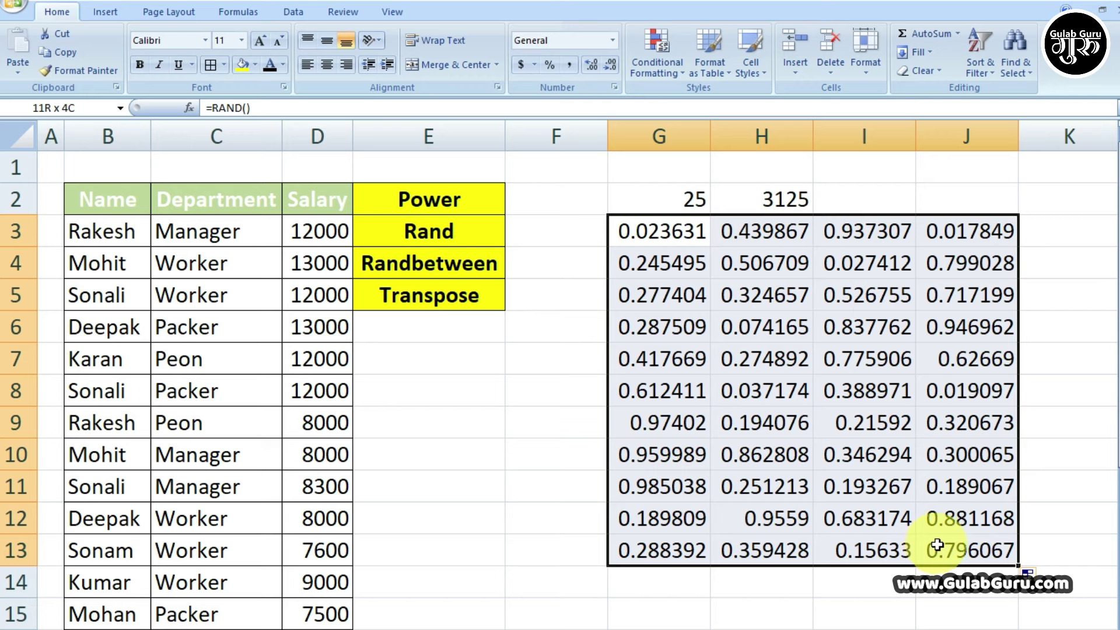
left_click(929, 465)
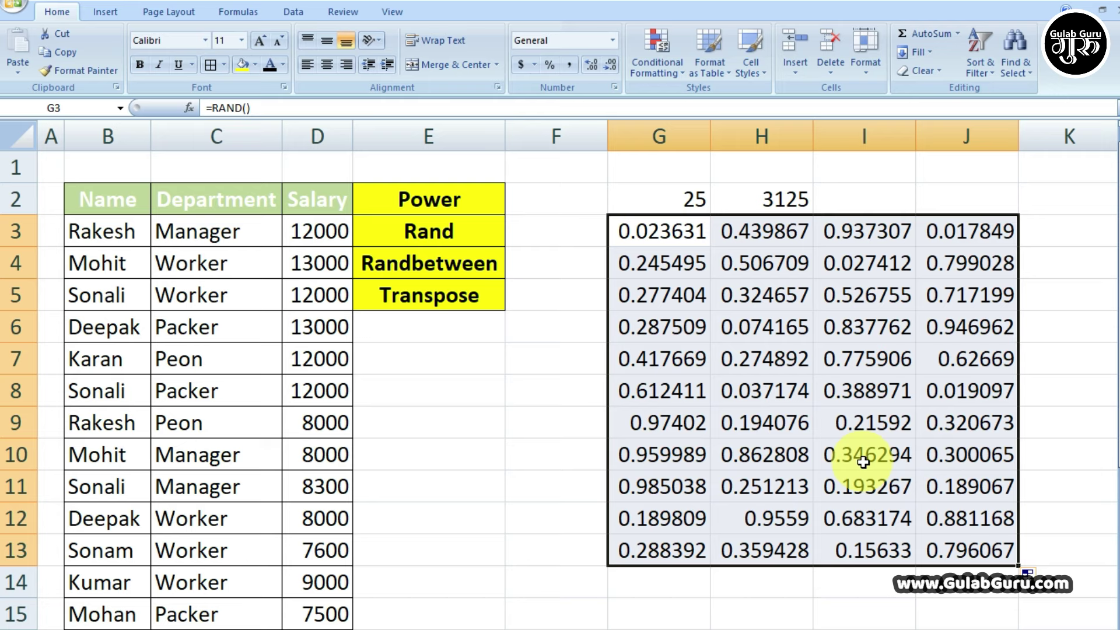
key("Delete")
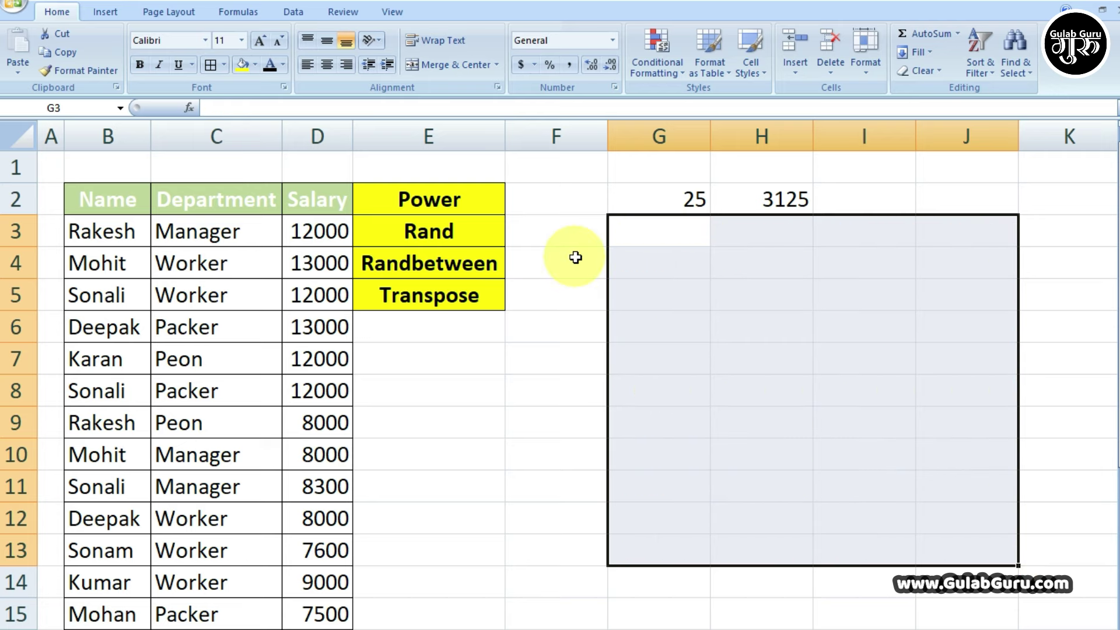
left_click(575, 254)
left_click(621, 240)
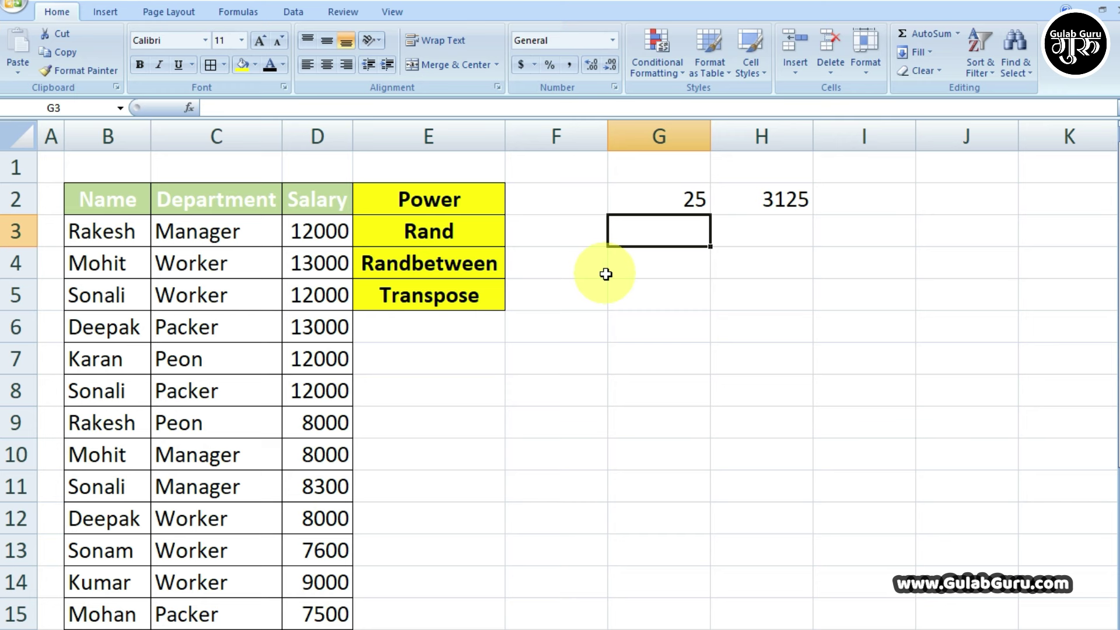
left_click(645, 273)
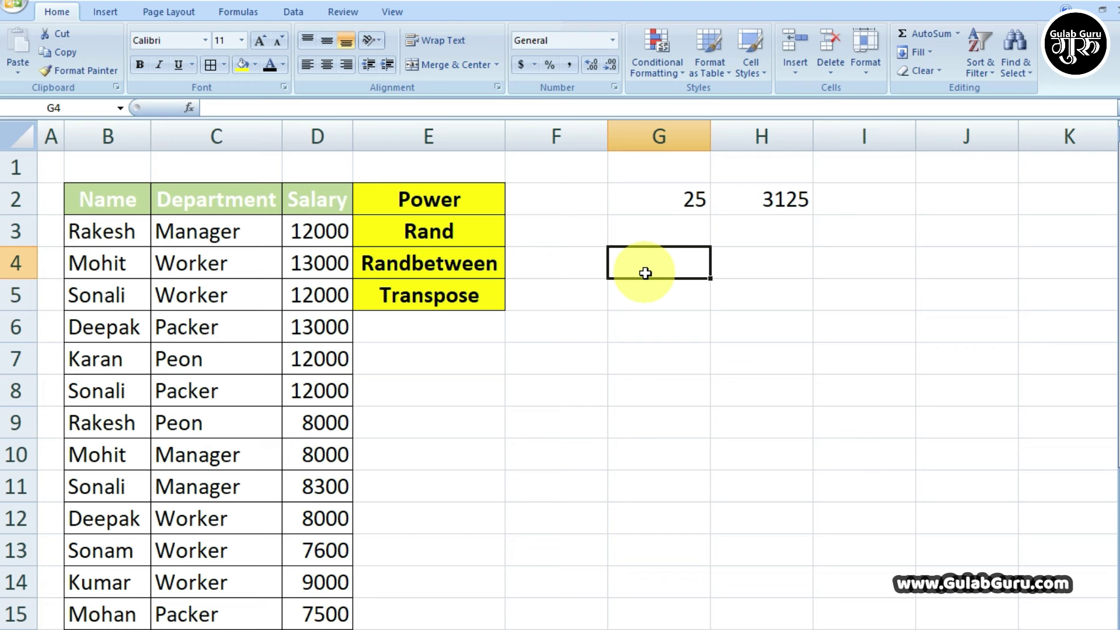
left_click(672, 297)
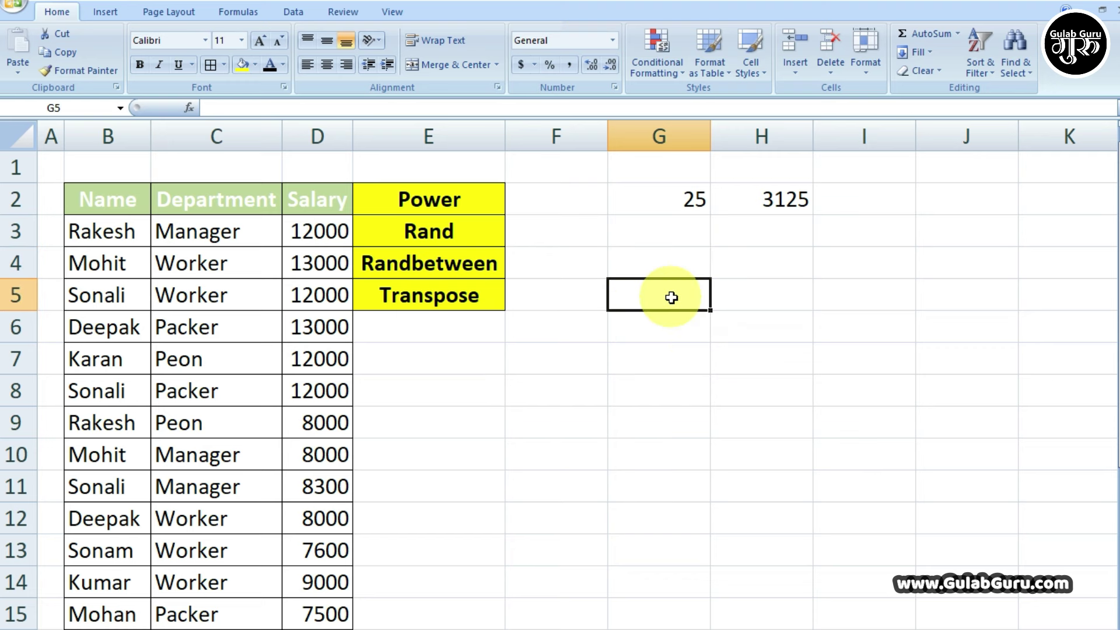
left_click(667, 262)
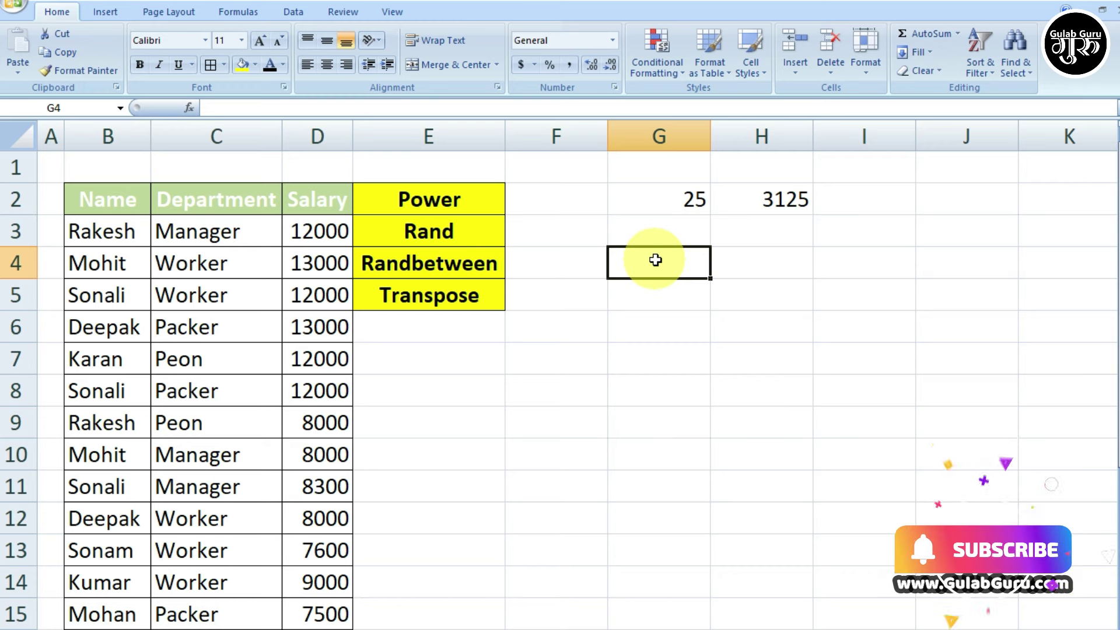
Step: Enter headings JAN, FEB and MAR in G4:I4, then start =RANDB in G5
type("JAN")
key("Tab")
type("FEB")
key("Tab")
type("MAR")
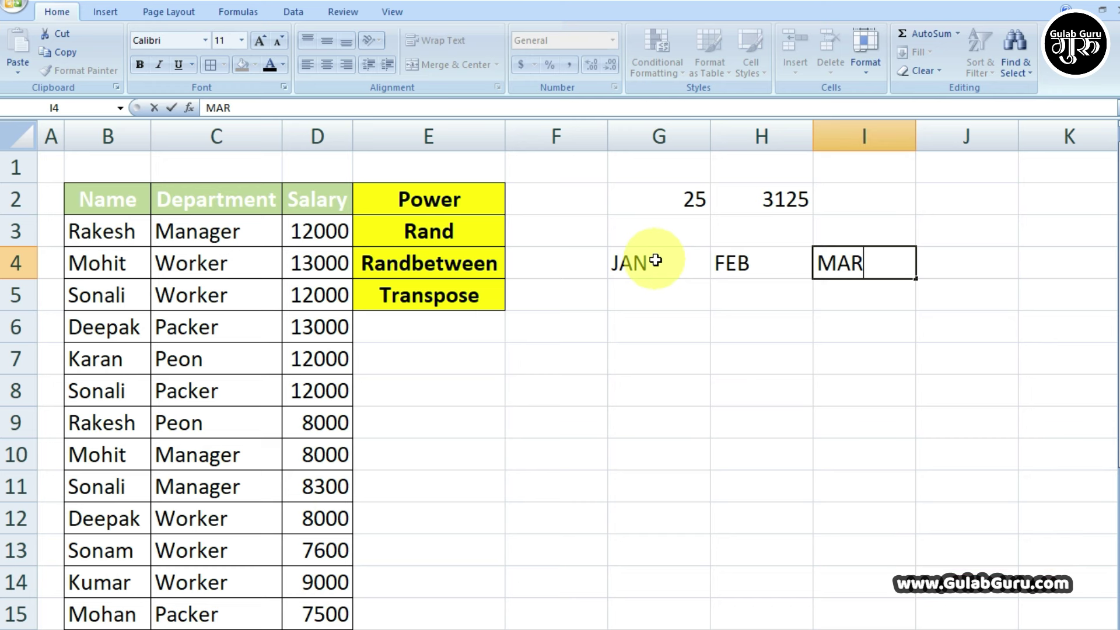
left_click(658, 298)
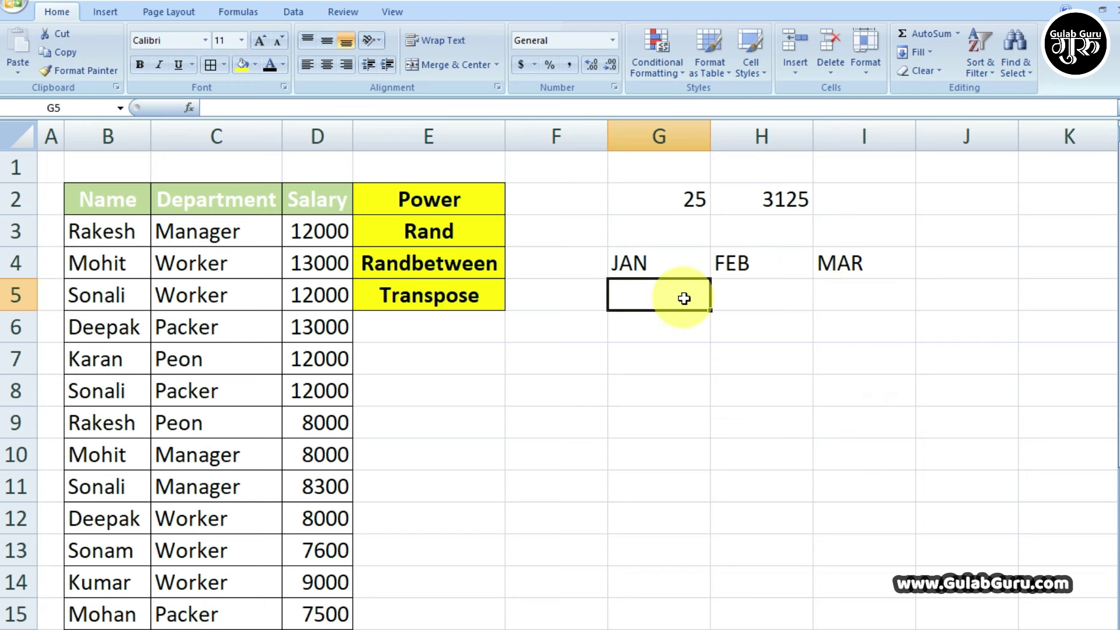
type("=")
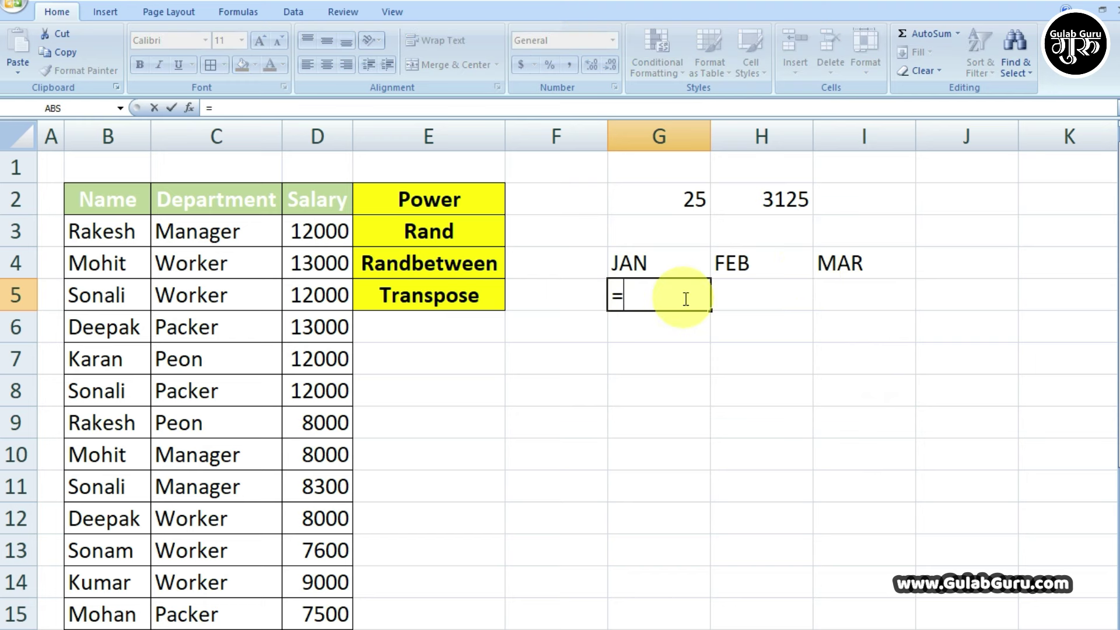
type("RANDB")
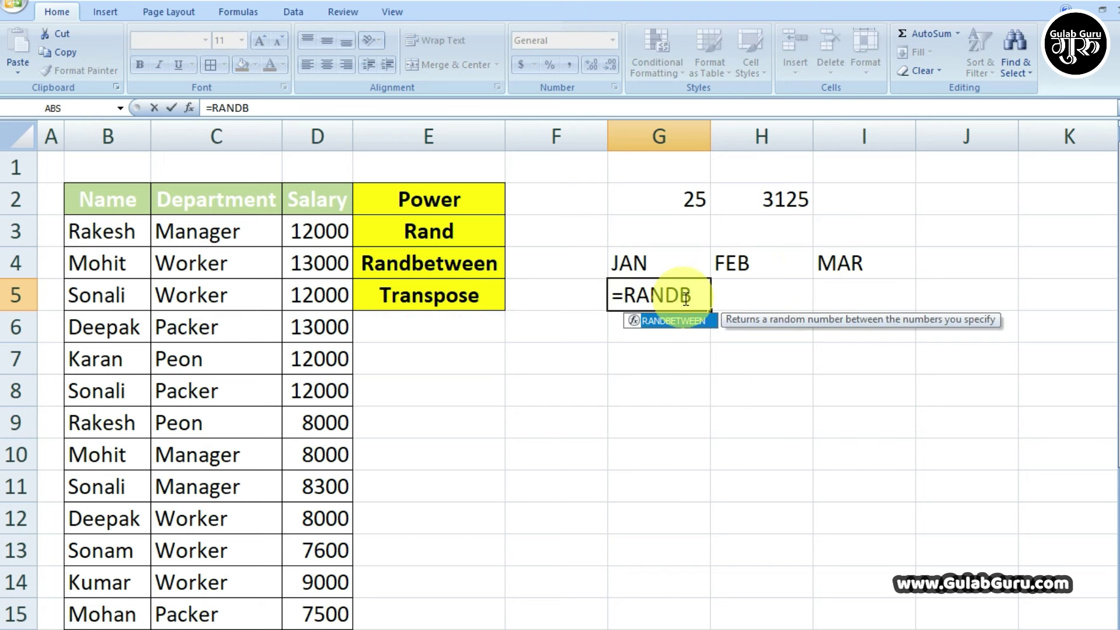
Step: Complete =RANDBETWEEN(5000,10000) in G5 and enter it, showing 9624
key("Tab")
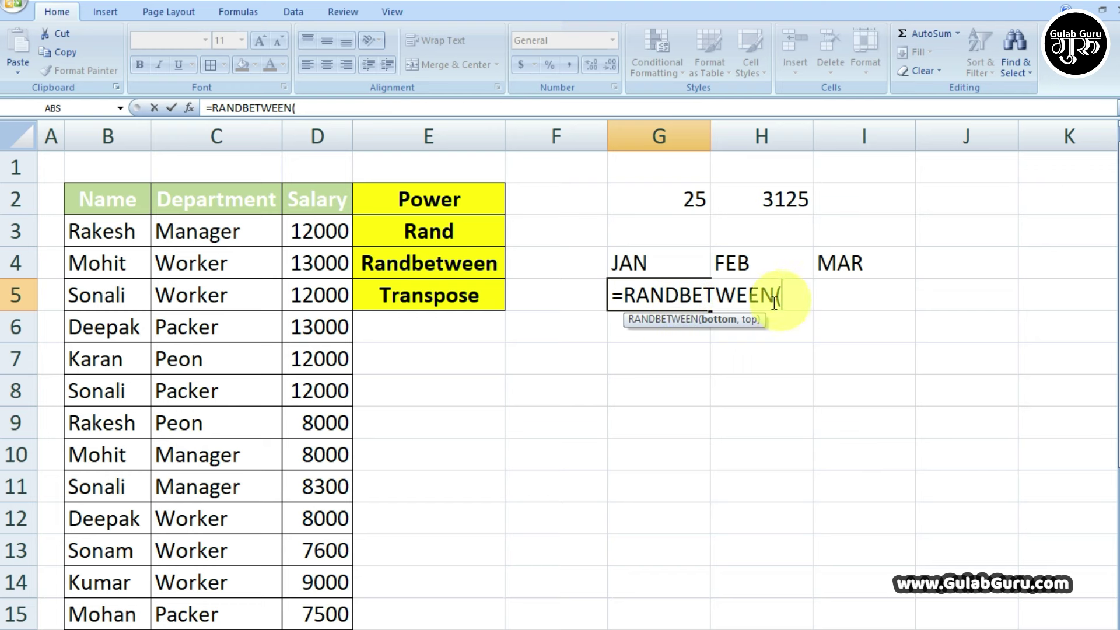
type("5000,10000")
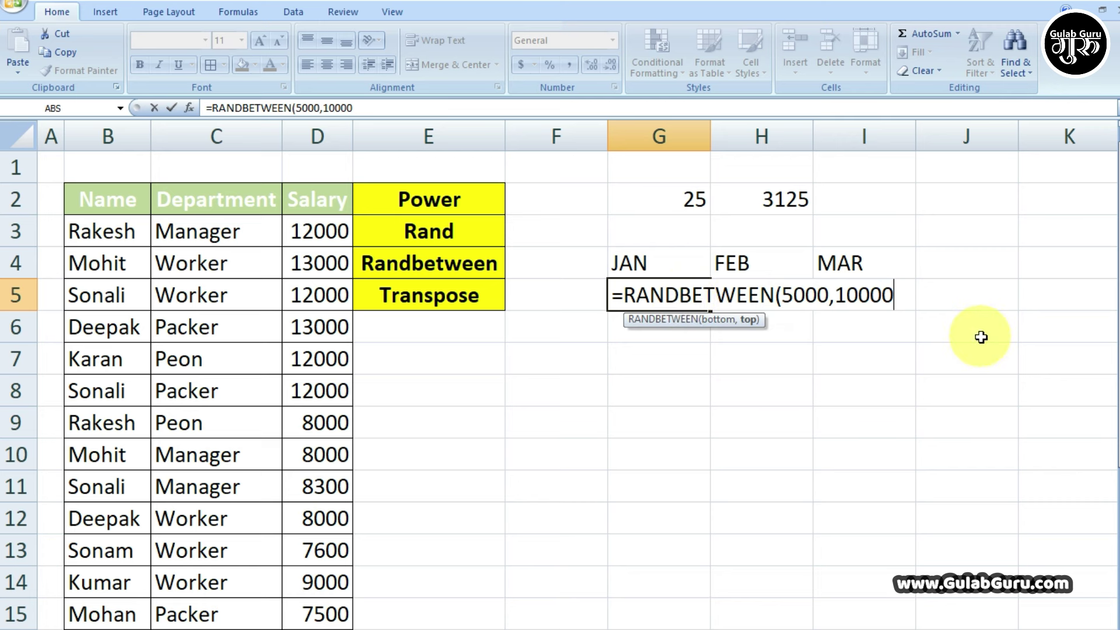
type(")")
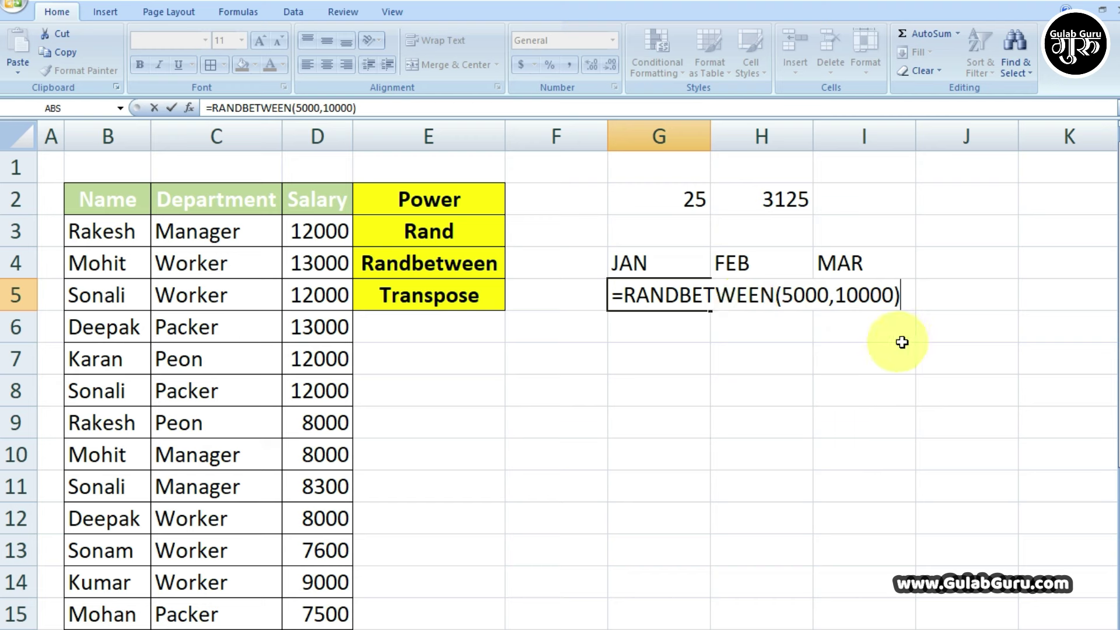
key("Return")
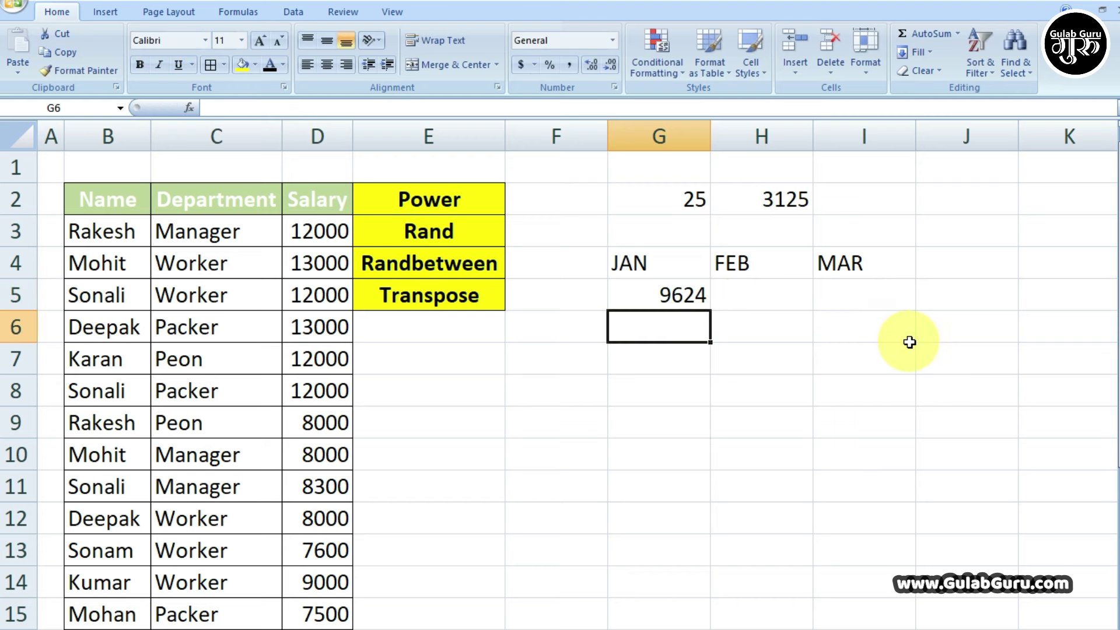
Step: Copy the RANDBETWEEN formula from G5 across to I5 and down the JAN–MAR columns
left_click(680, 296)
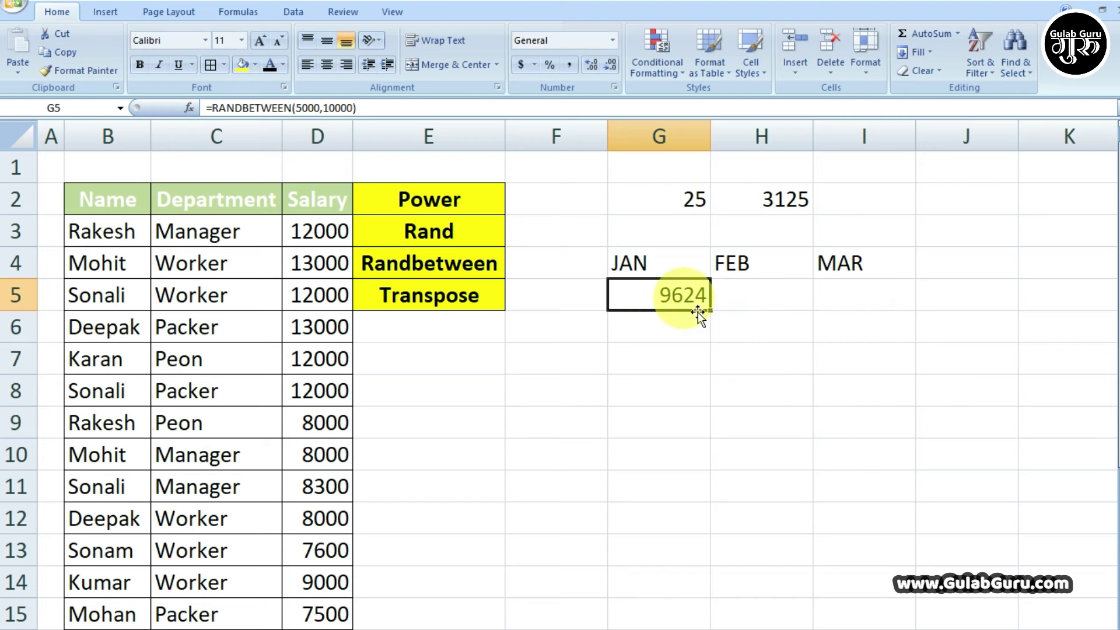
mouse_move(711, 311)
left_mouse_down()
mouse_move(887, 318)
mouse_move(943, 498)
left_mouse_up()
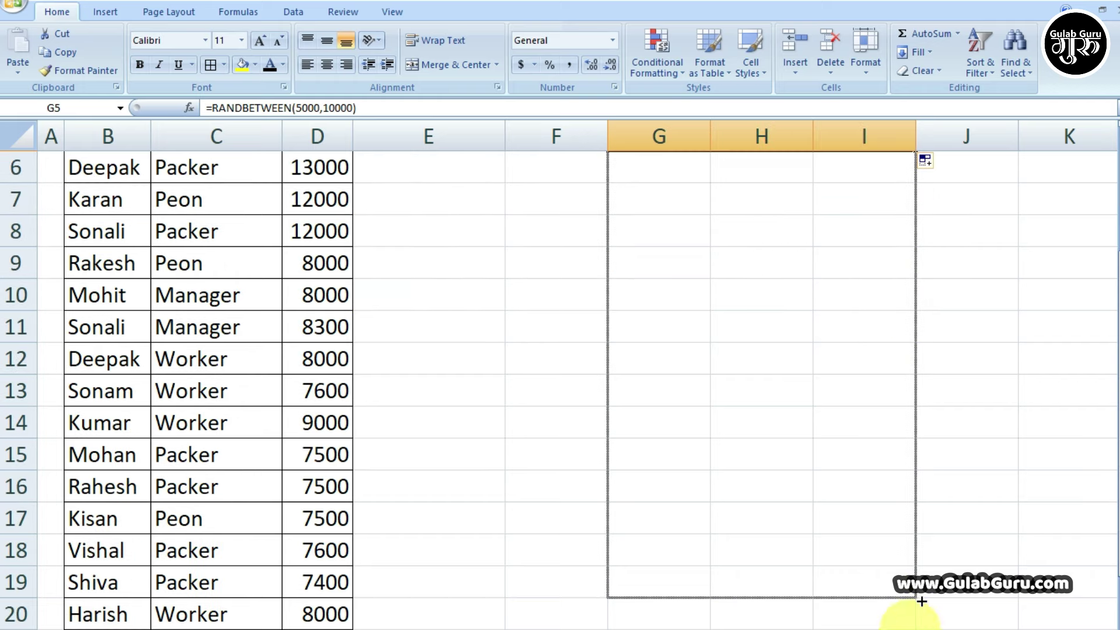
scroll(945, 503, "up", 2)
left_click(962, 392)
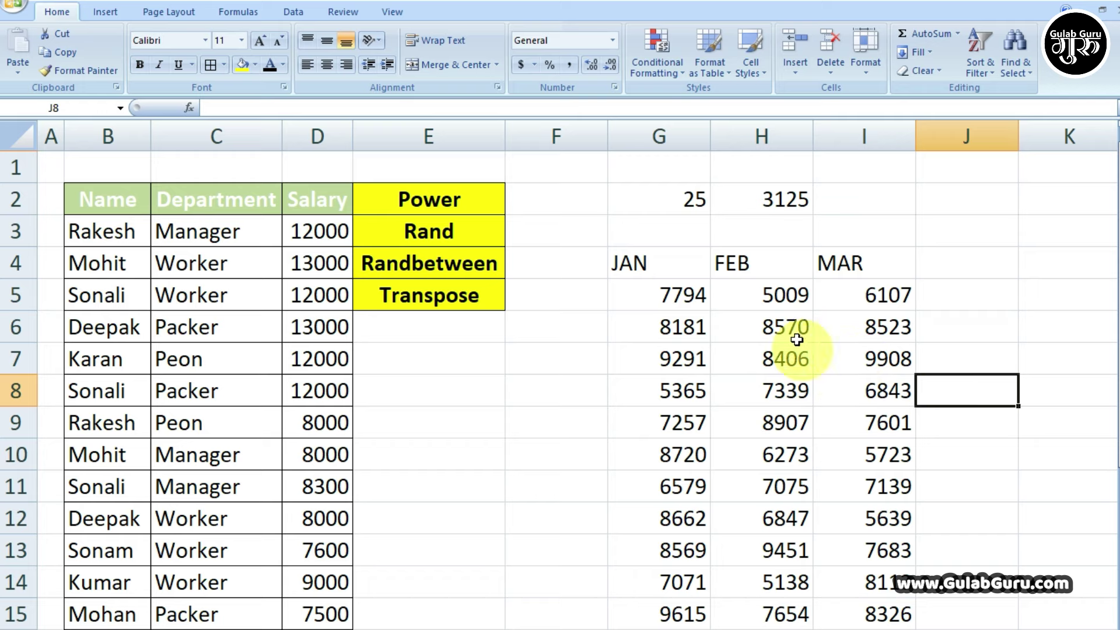
scroll(788, 452, "down", 2)
scroll(788, 449, "up", 2)
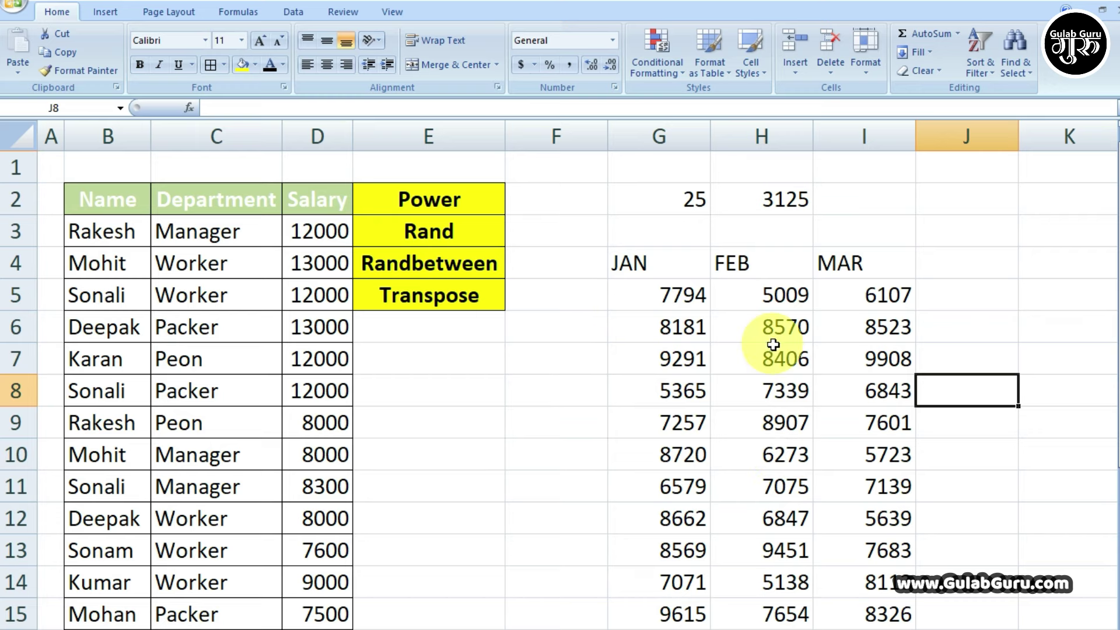
scroll(813, 470, "down", 1)
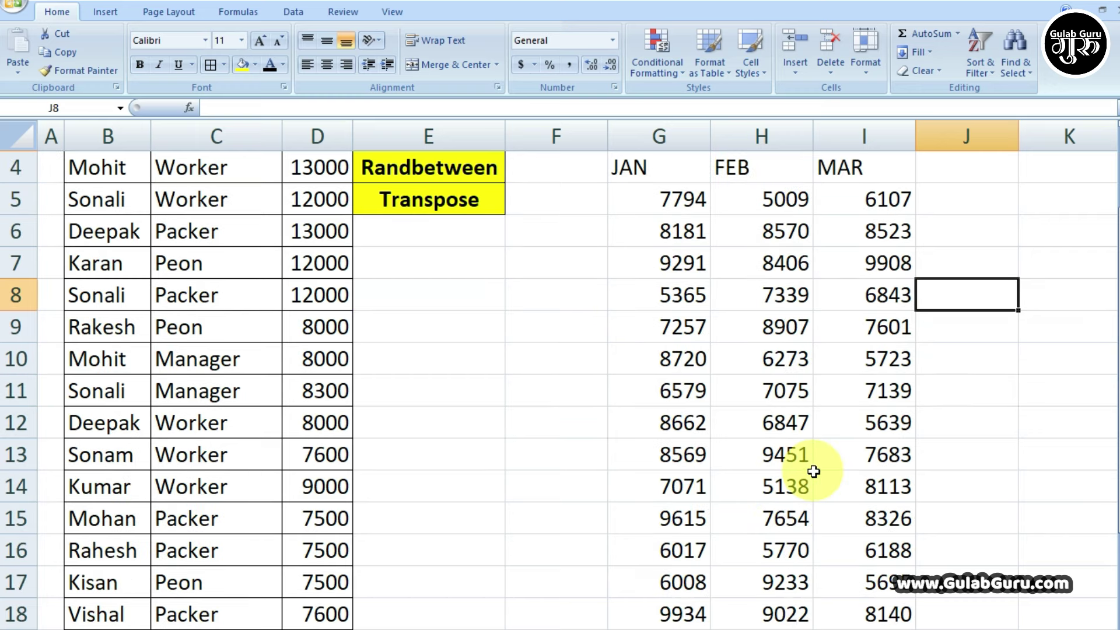
scroll(814, 472, "up", 1)
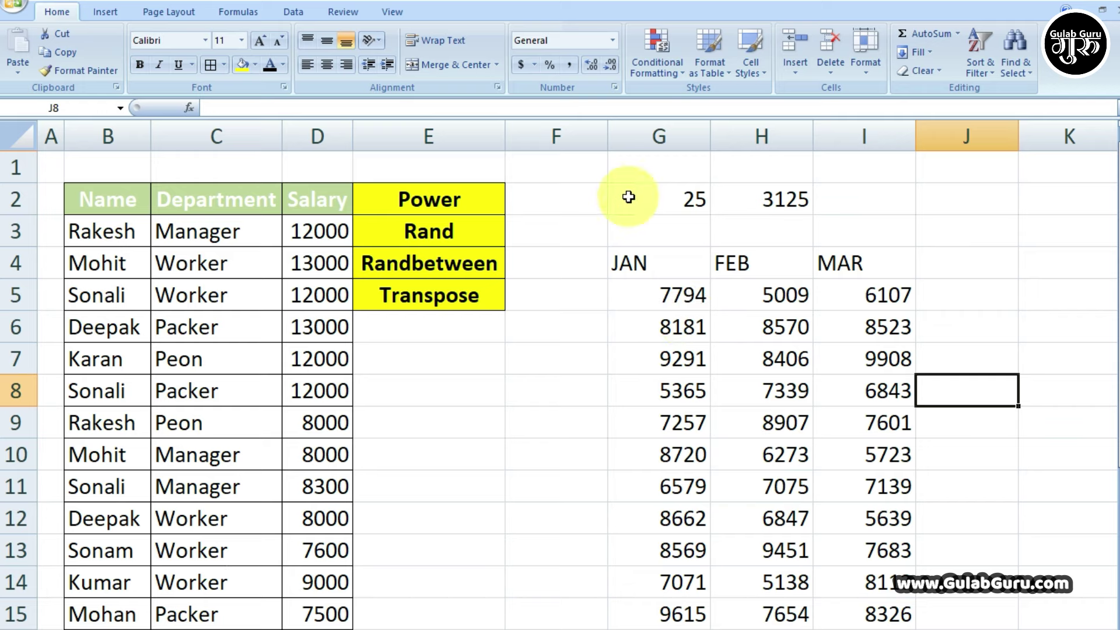
mouse_move(630, 193)
left_mouse_down()
mouse_move(886, 621)
mouse_move(884, 536)
left_mouse_up()
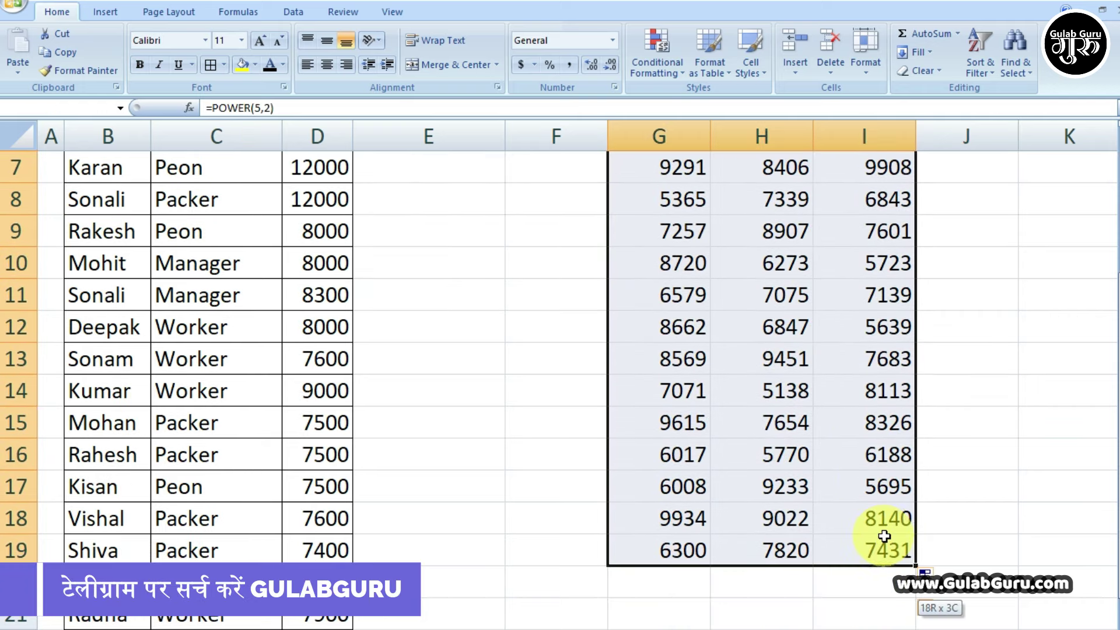
scroll(885, 536, "up", 2)
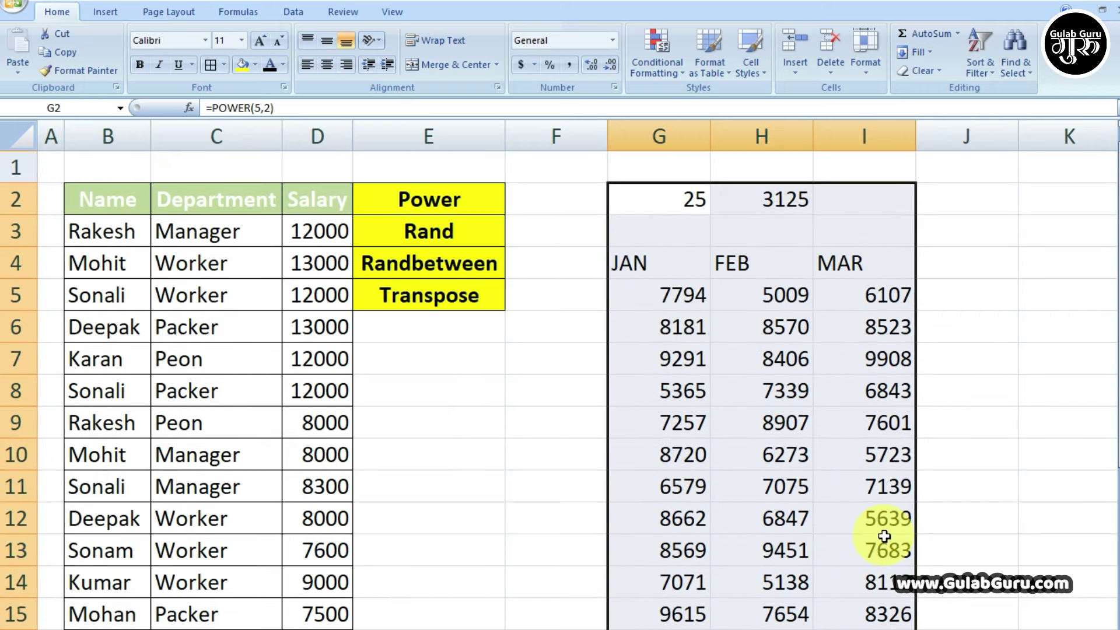
key("Delete")
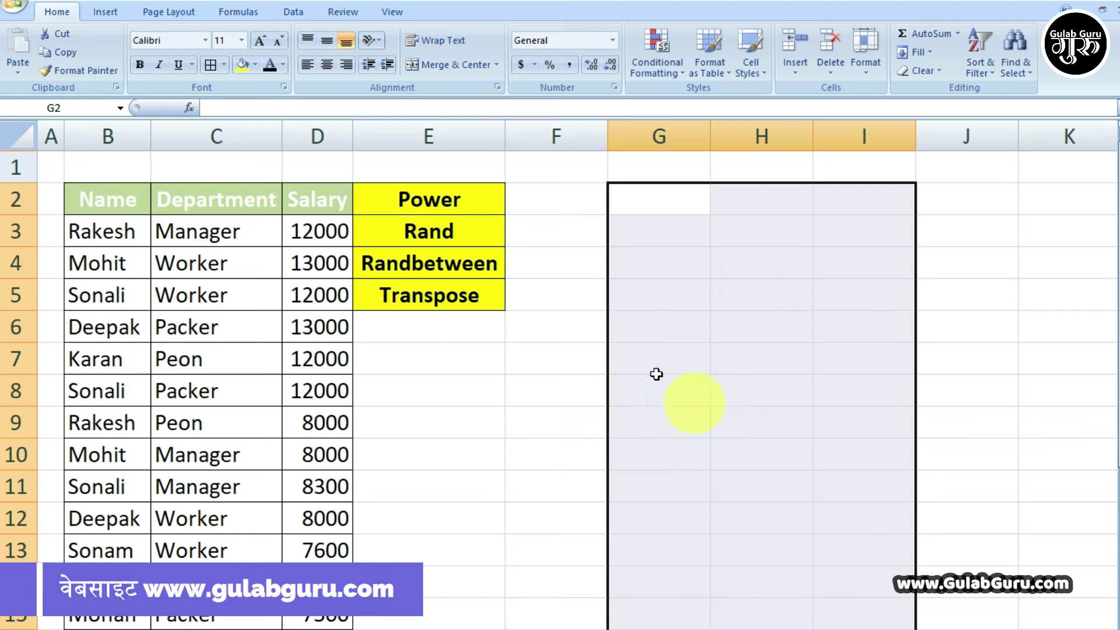
left_click(575, 326)
left_click(601, 209)
left_click(539, 292)
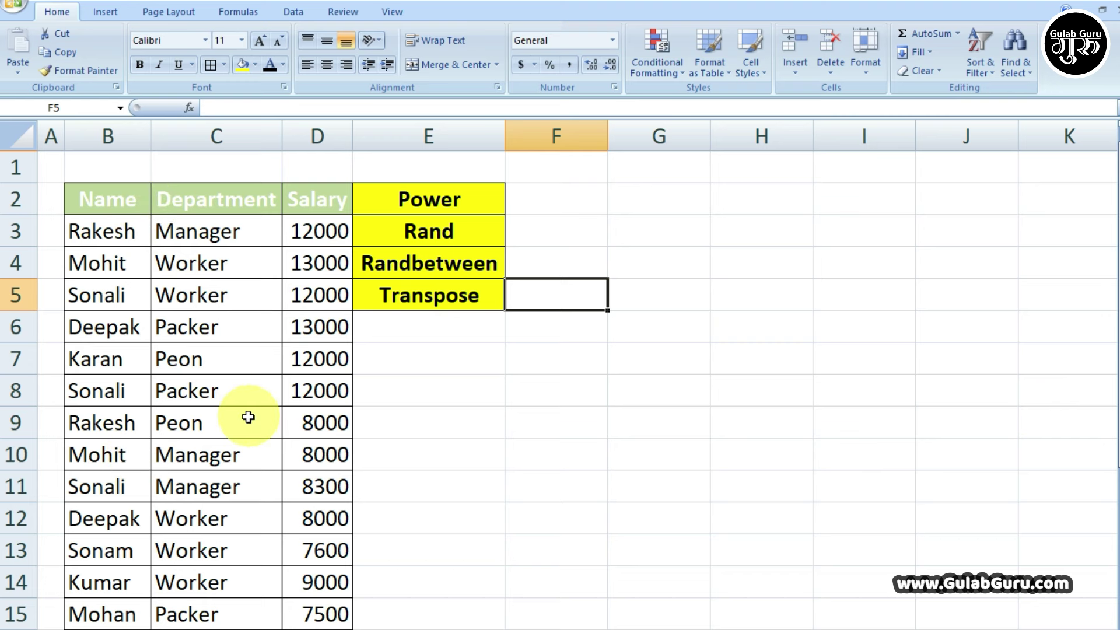
left_click(687, 293)
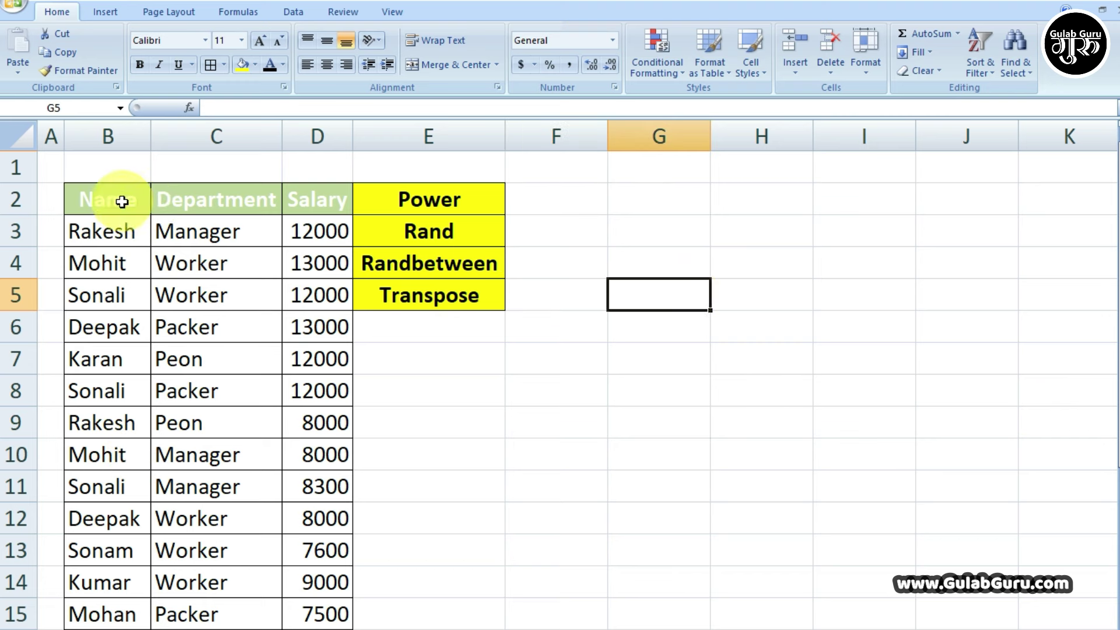
left_click_drag(117, 200, 308, 206)
mouse_move(565, 290)
left_mouse_down()
mouse_move(566, 382)
mouse_move(570, 362)
left_mouse_up()
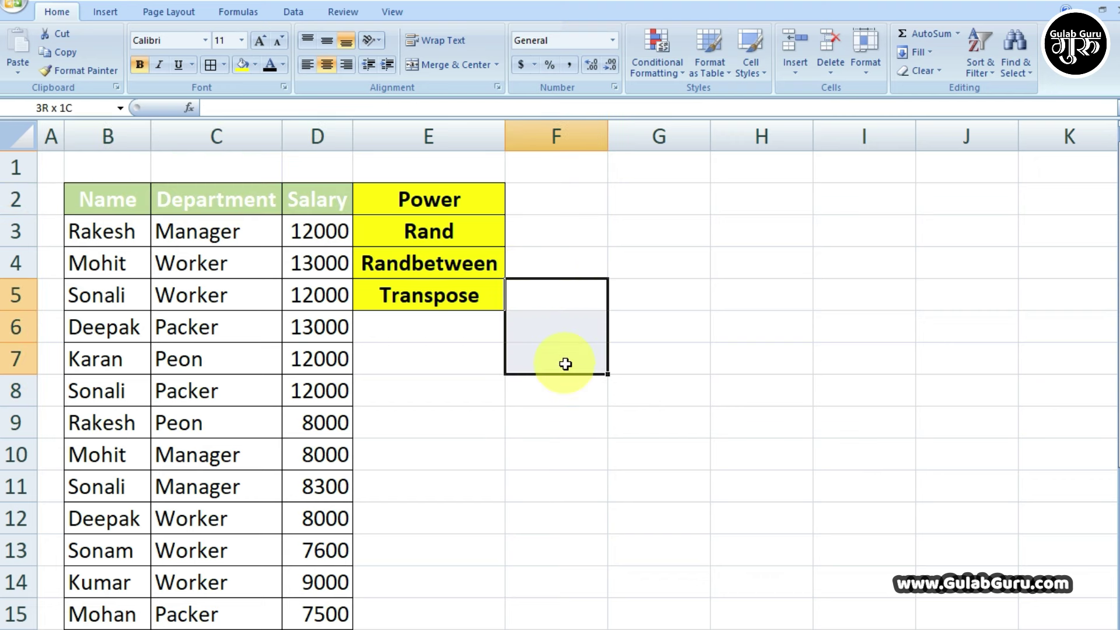
left_click_drag(103, 232, 131, 364)
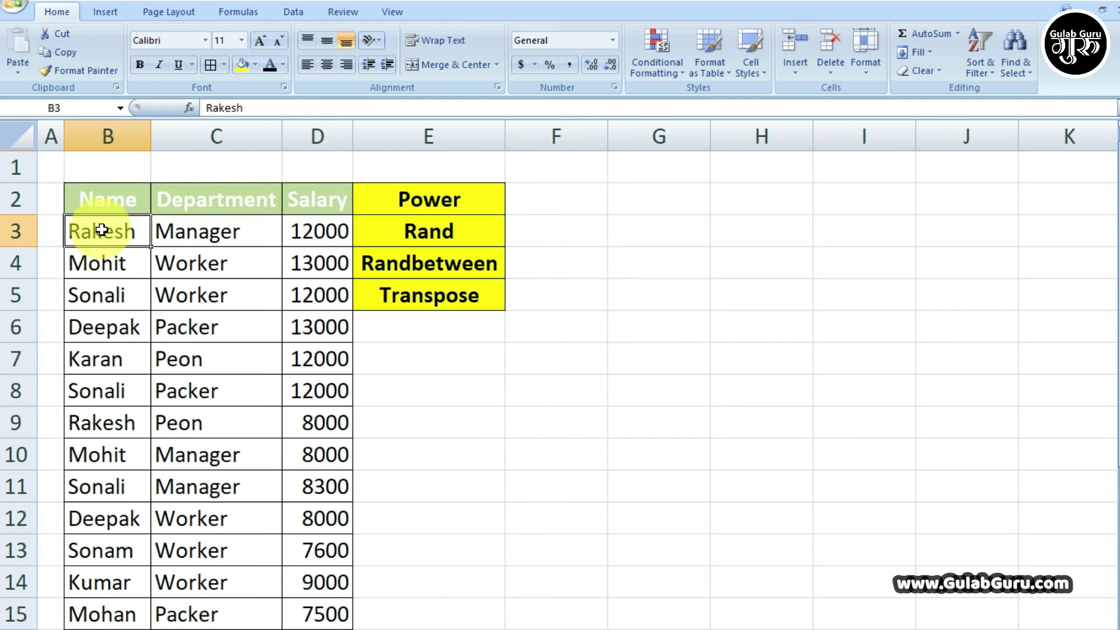
left_click_drag(650, 292, 934, 299)
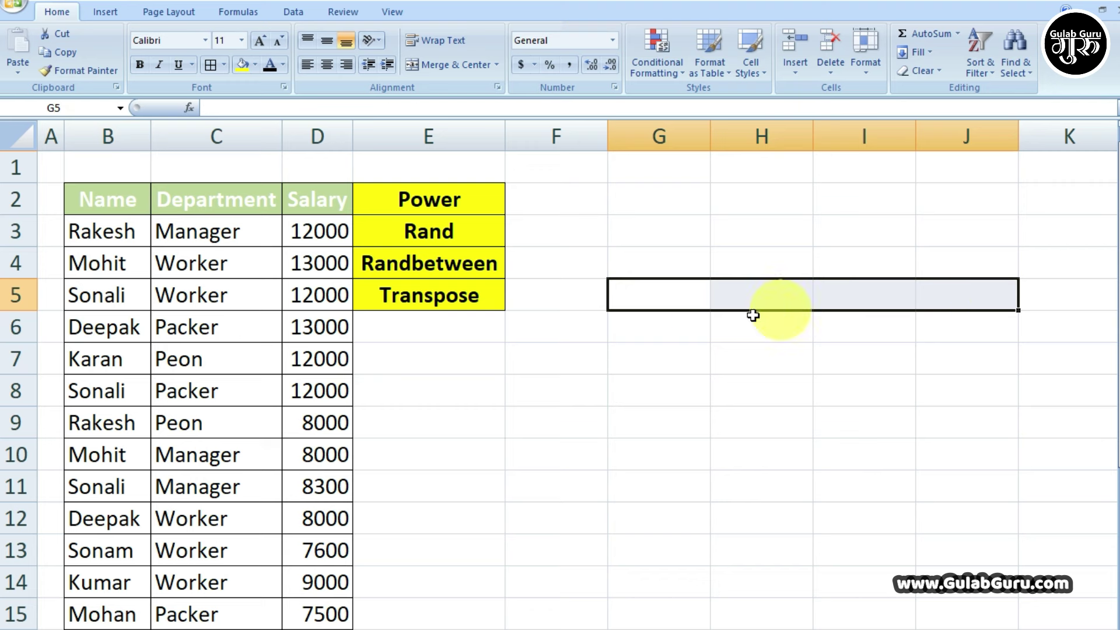
left_click_drag(702, 328, 936, 339)
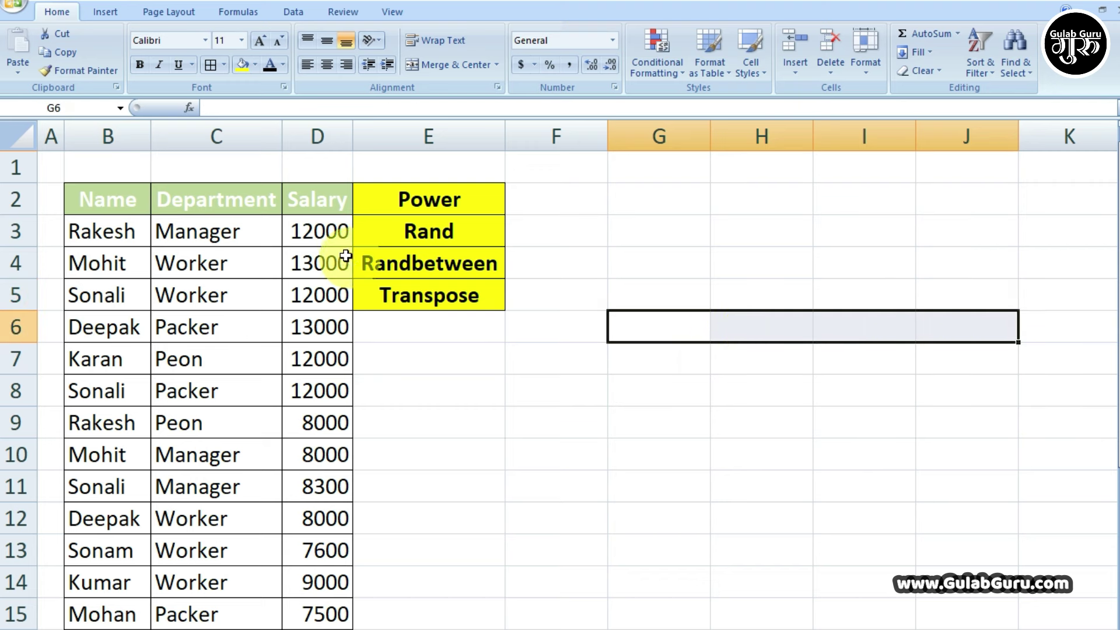
left_click(671, 350)
left_click_drag(672, 350, 982, 352)
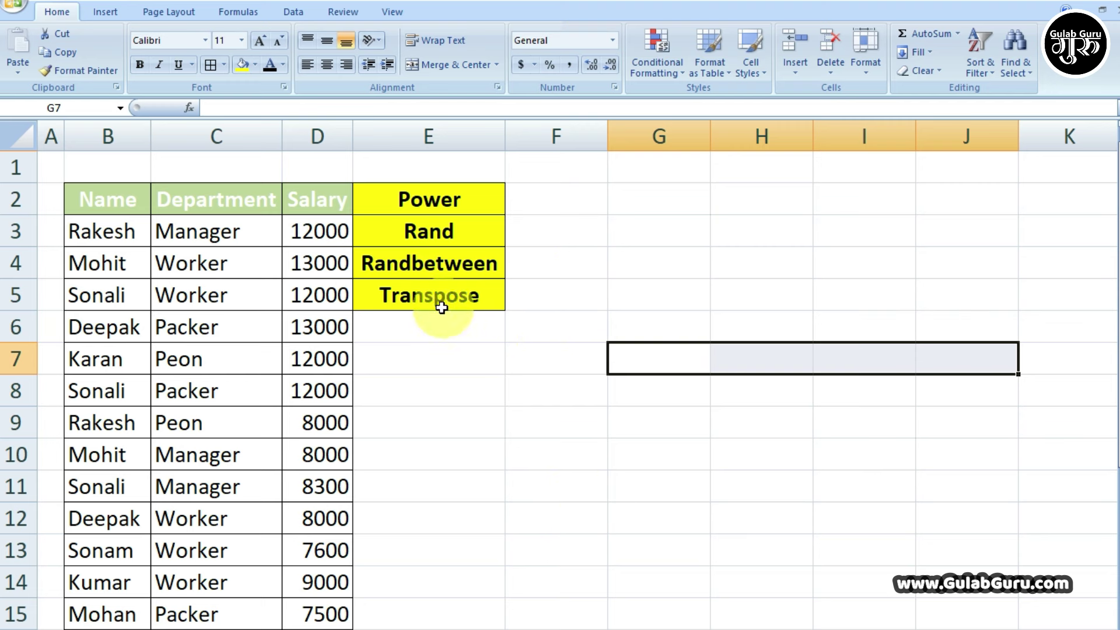
left_click(578, 327)
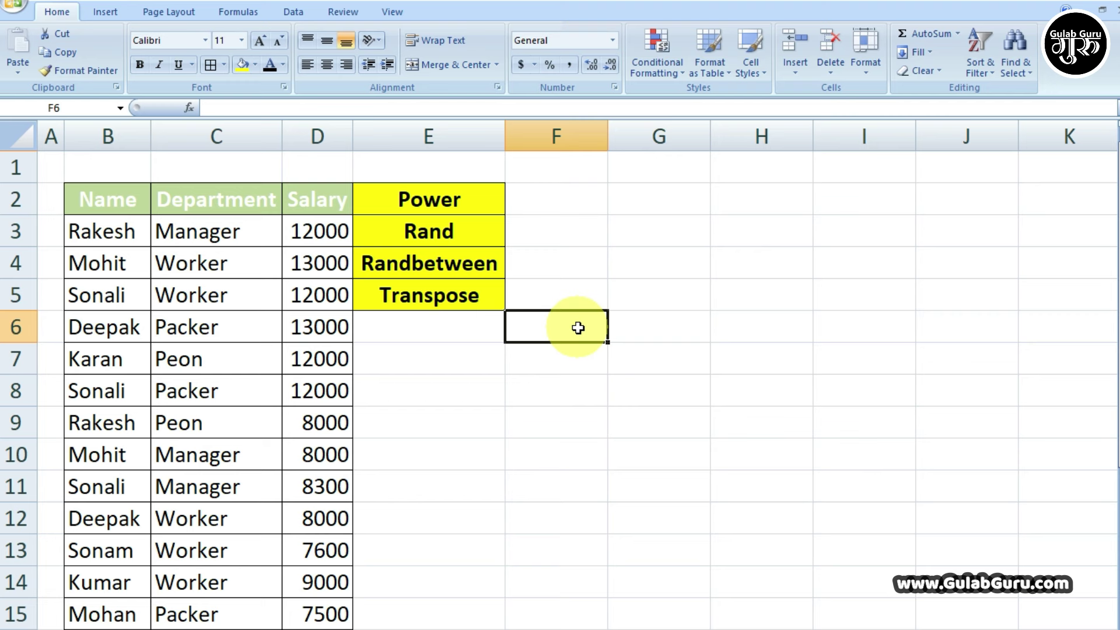
left_click(643, 327)
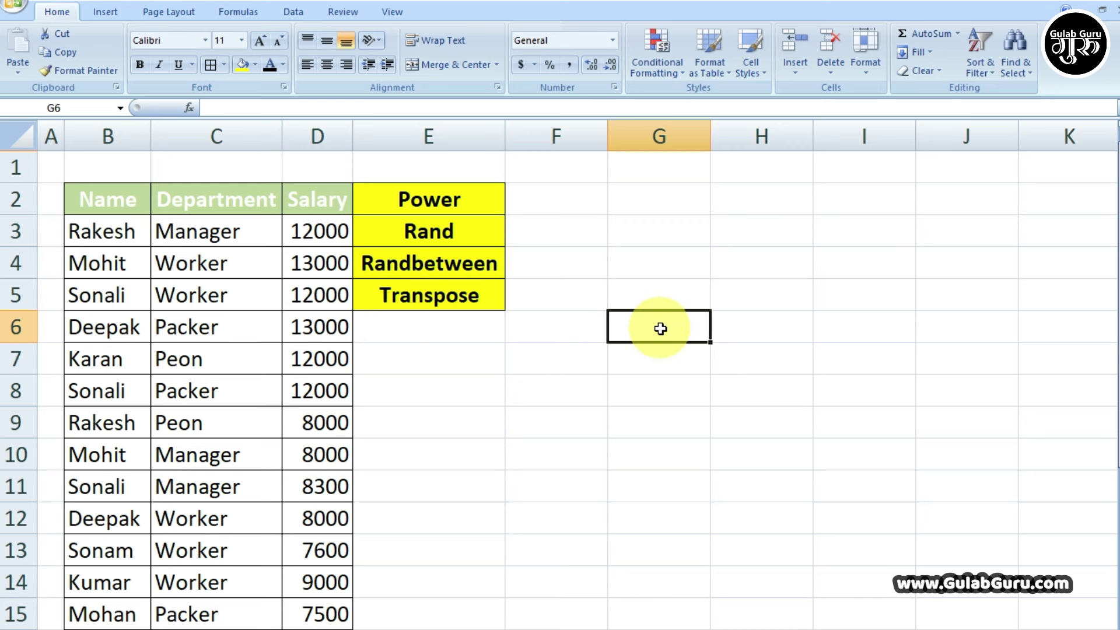
left_click(563, 341)
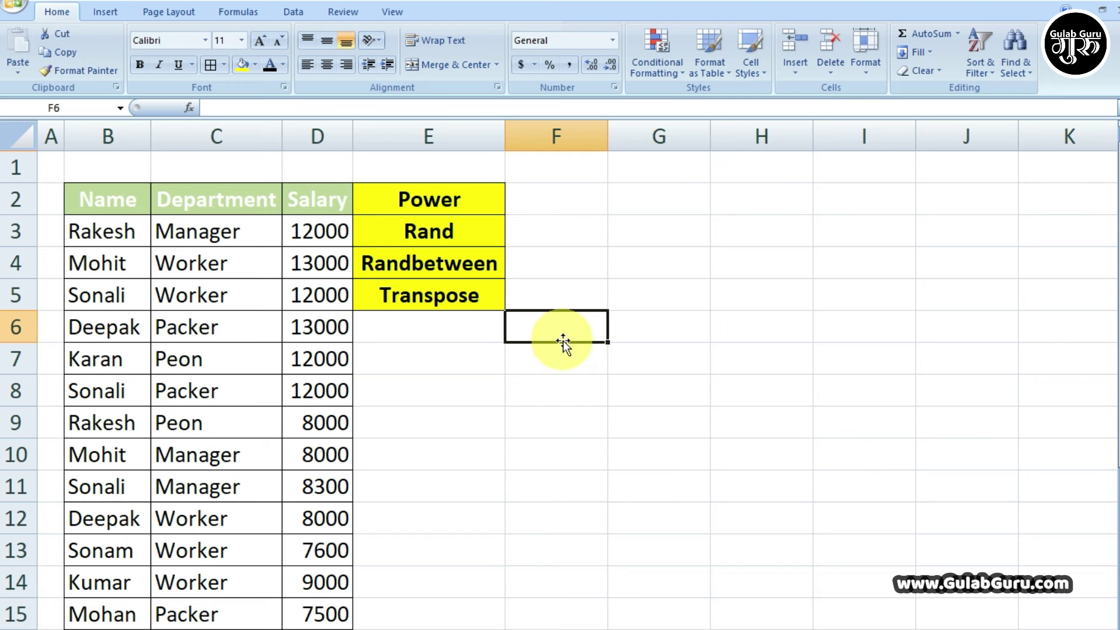
left_click(120, 200)
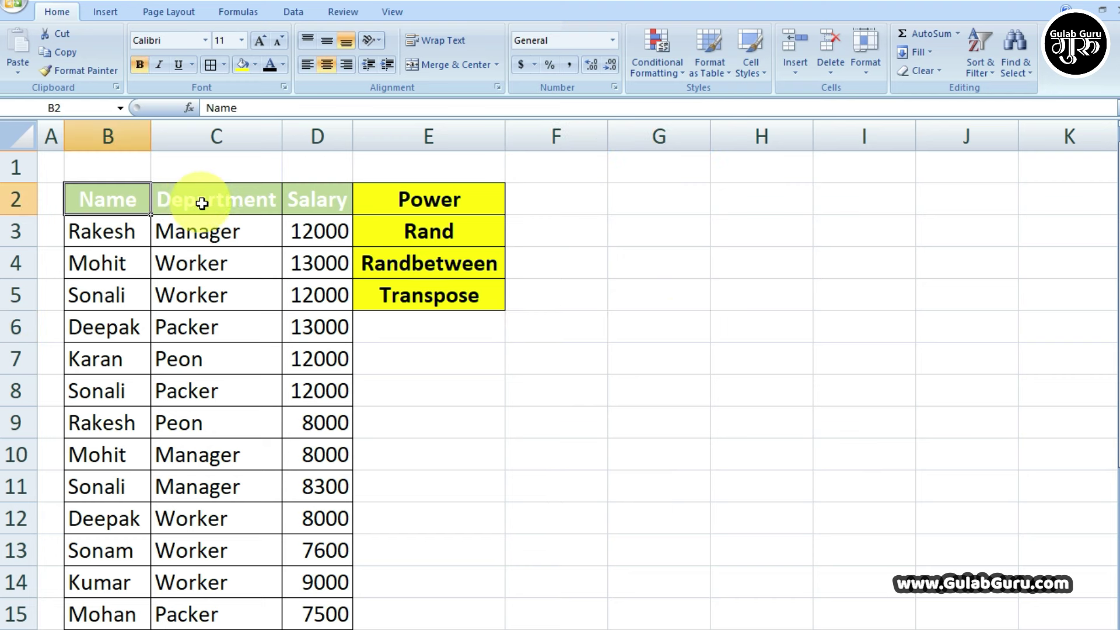
left_click(202, 203)
left_click(303, 203)
left_click_drag(92, 200, 298, 200)
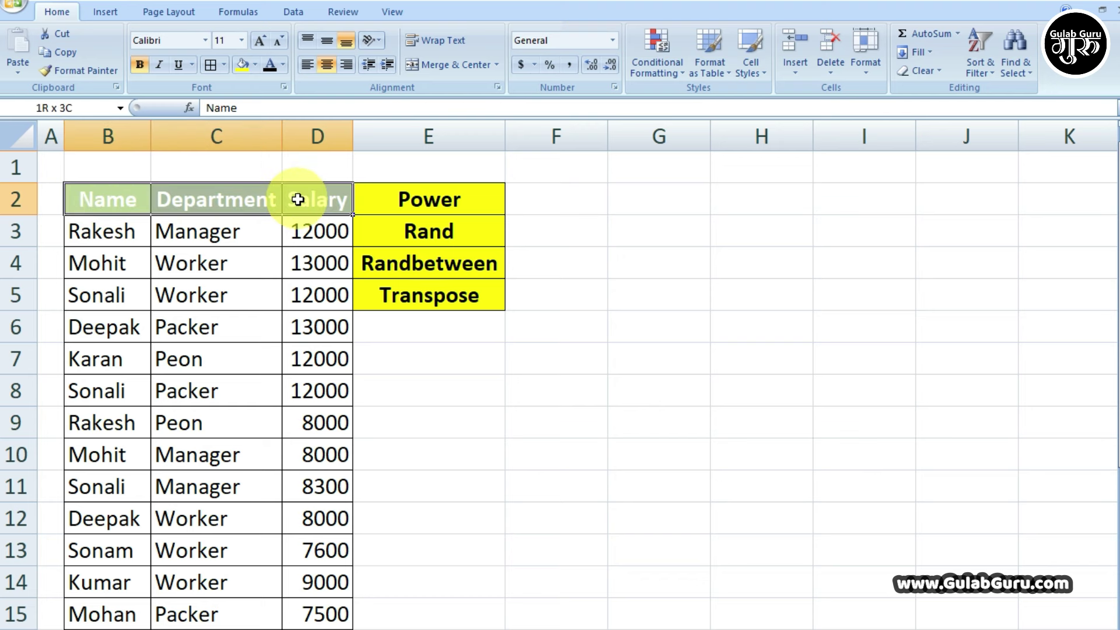
left_click(302, 199)
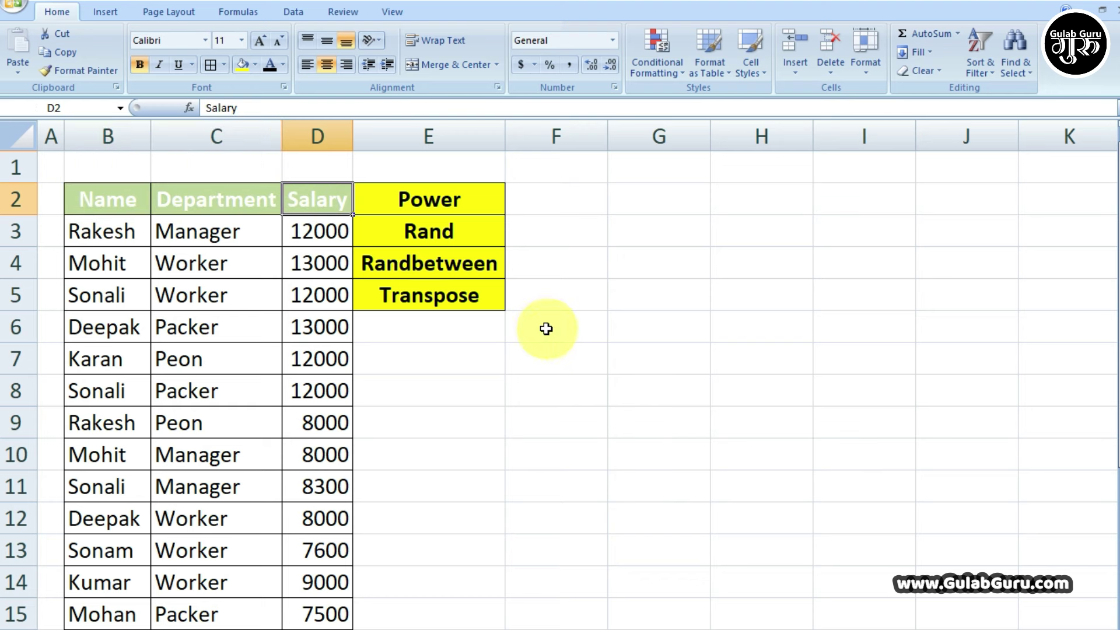
left_click_drag(544, 330, 548, 396)
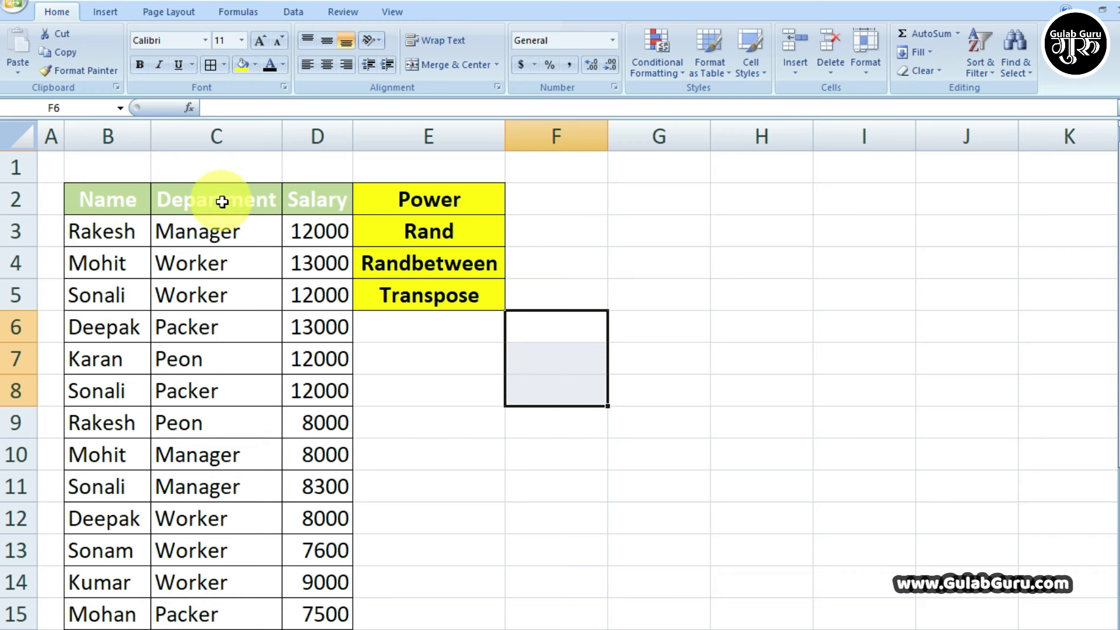
left_click(552, 333)
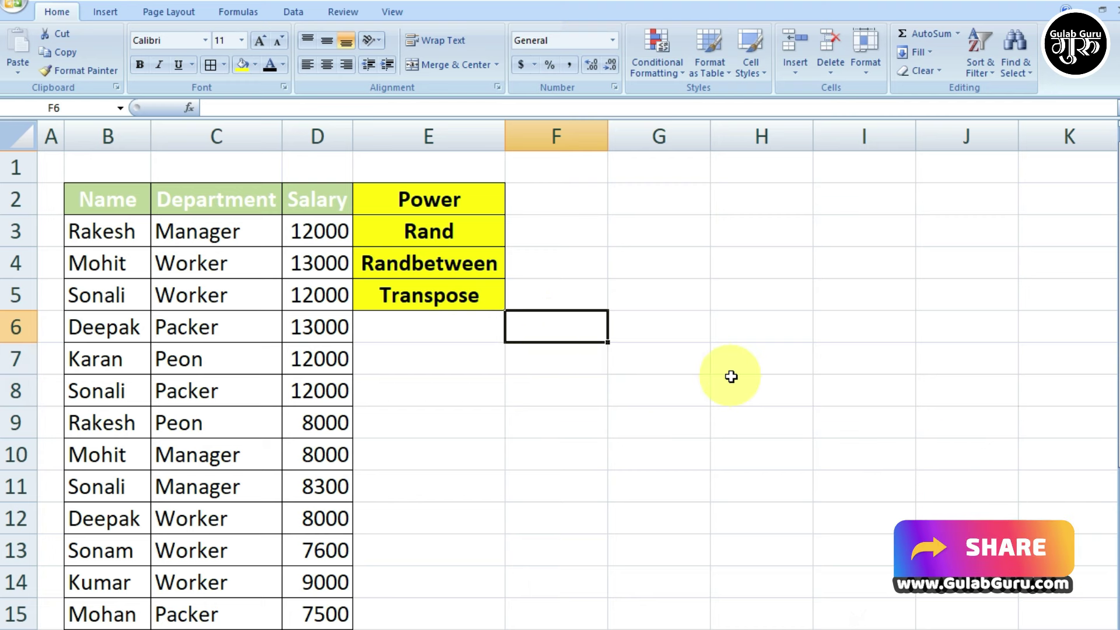
type("=")
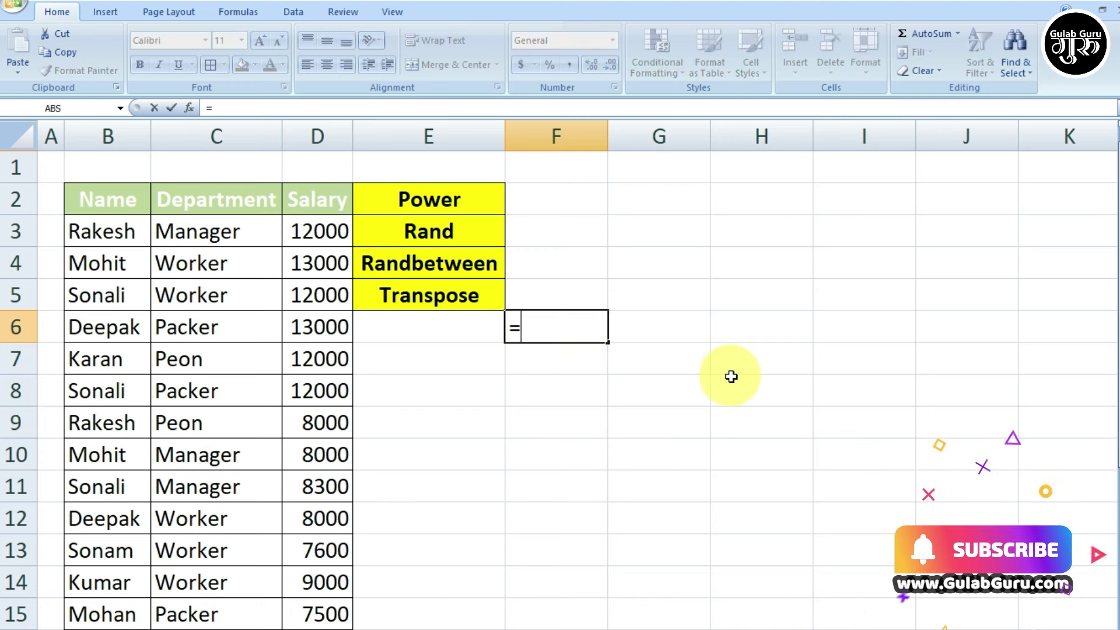
type("TRA")
key("Tab")
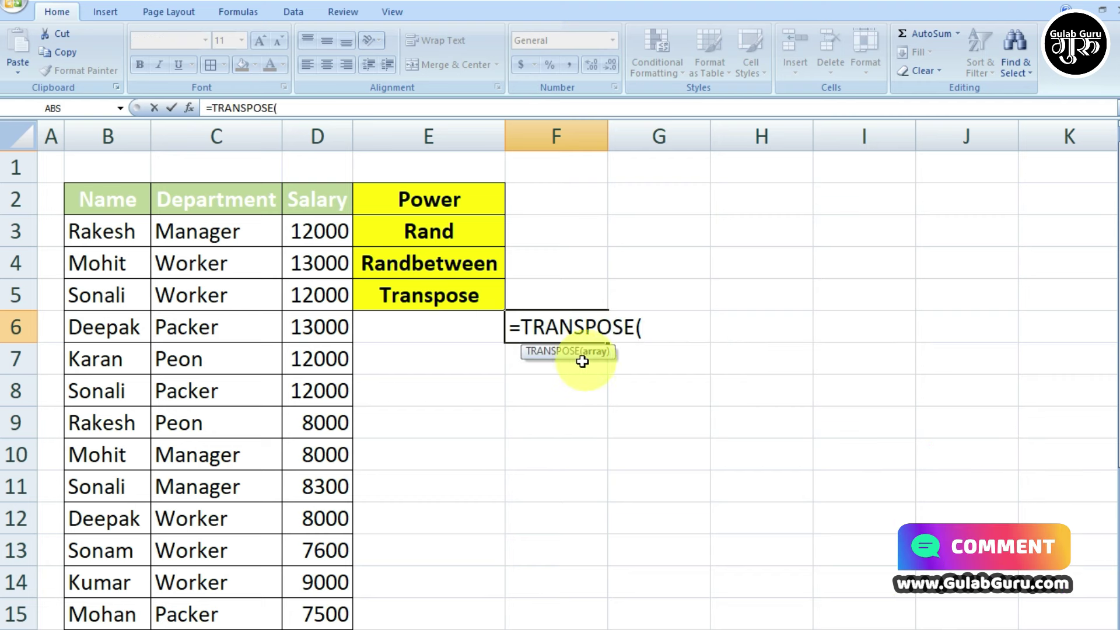
left_click_drag(113, 214, 335, 215)
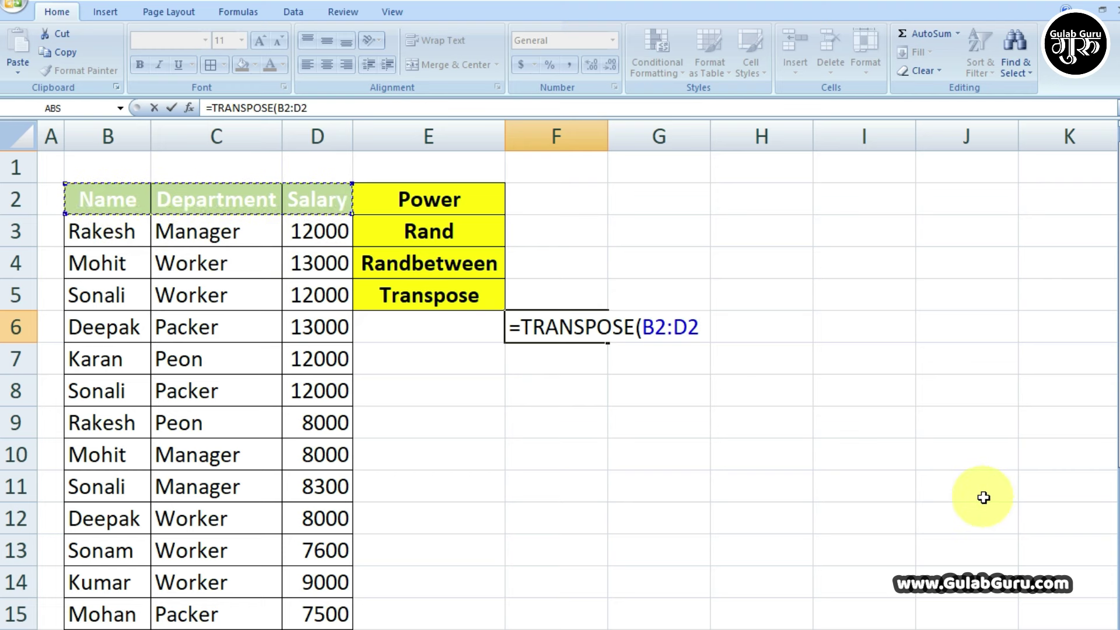
type(")")
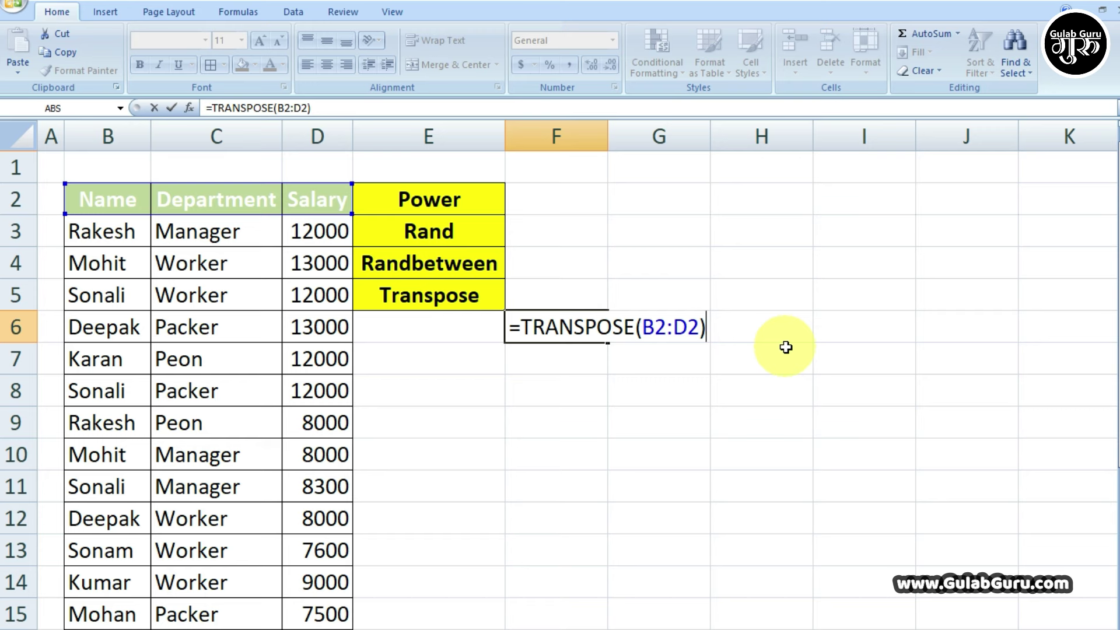
key("ctrl+shift+Return")
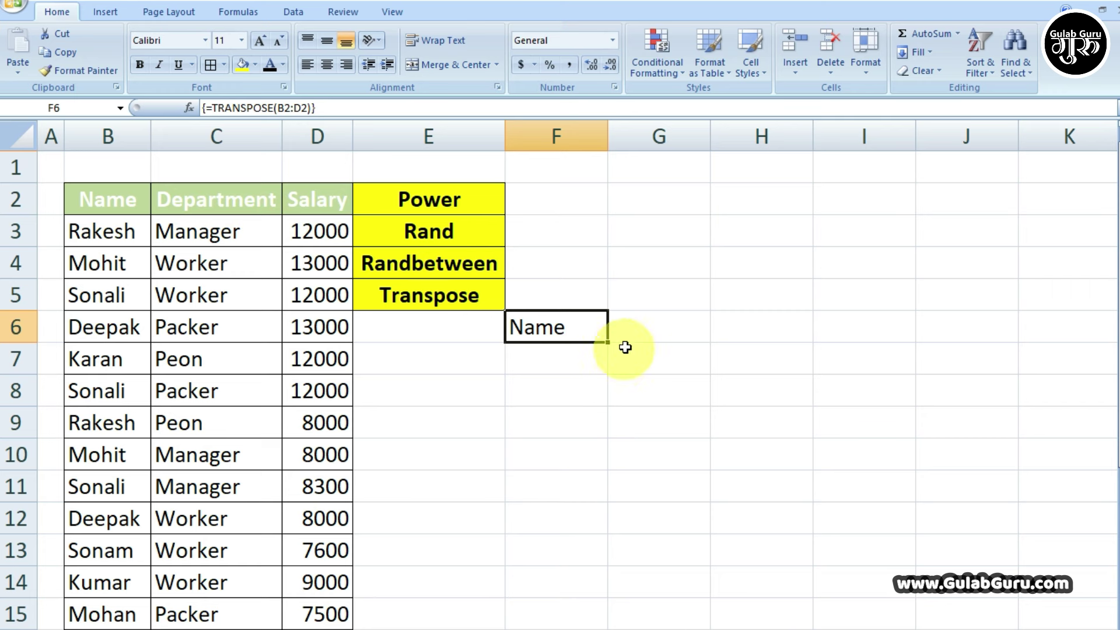
left_click_drag(607, 342, 604, 409)
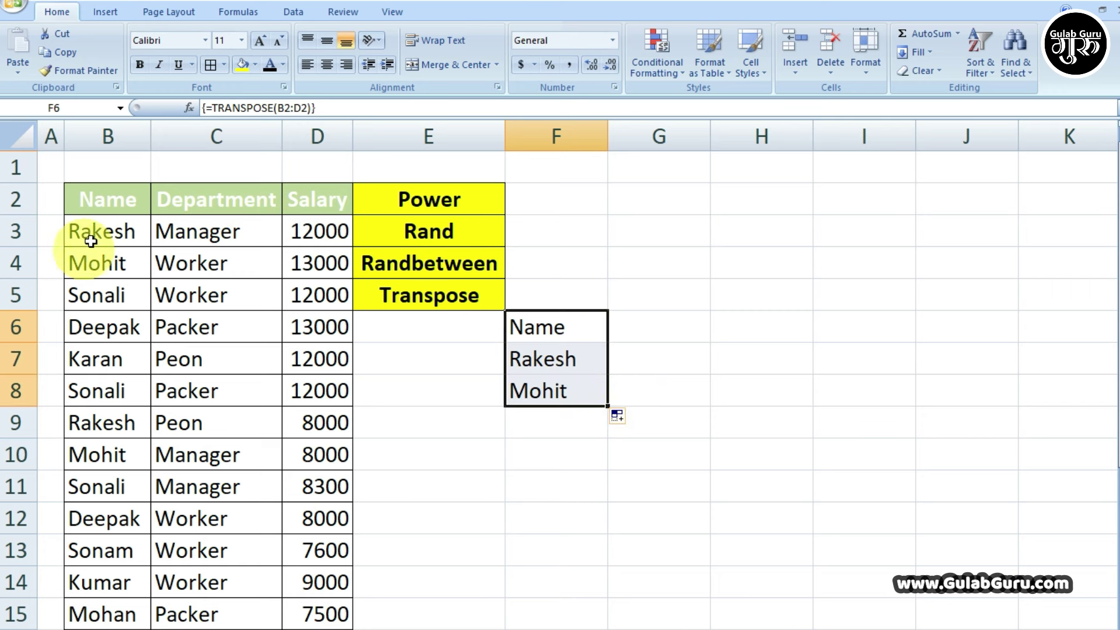
left_click(570, 336)
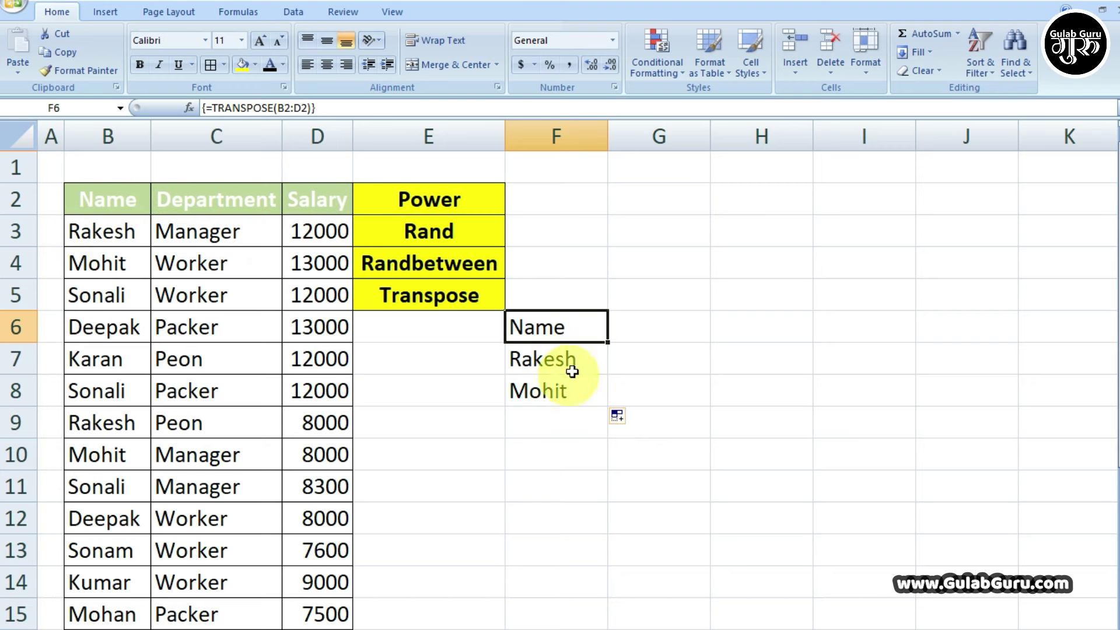
left_click_drag(562, 330, 567, 379)
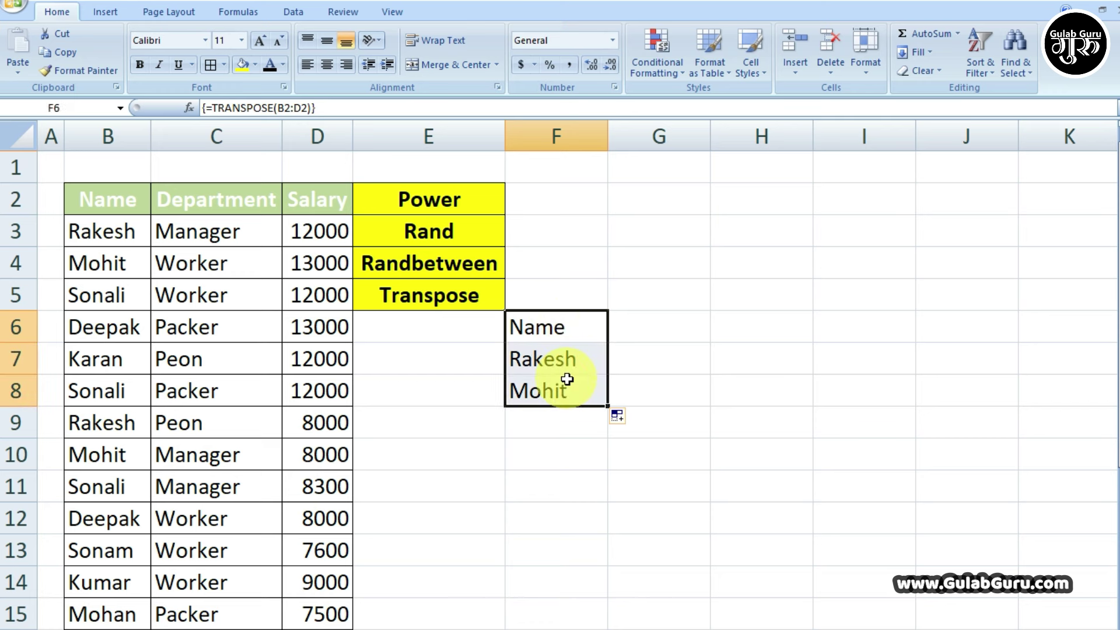
key("Delete")
left_click(638, 379)
left_click(558, 321)
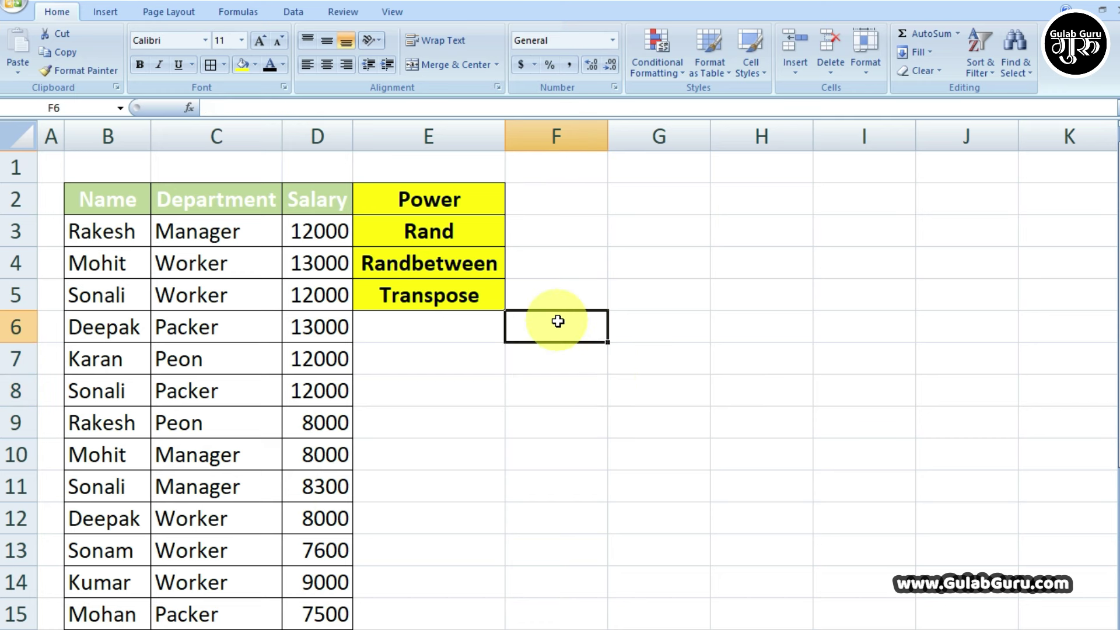
Step: Enter {=TRANSPOSE(B2:D2)} as an array in F6:F8 and widen column F to fit Department
left_click_drag(111, 197, 289, 199)
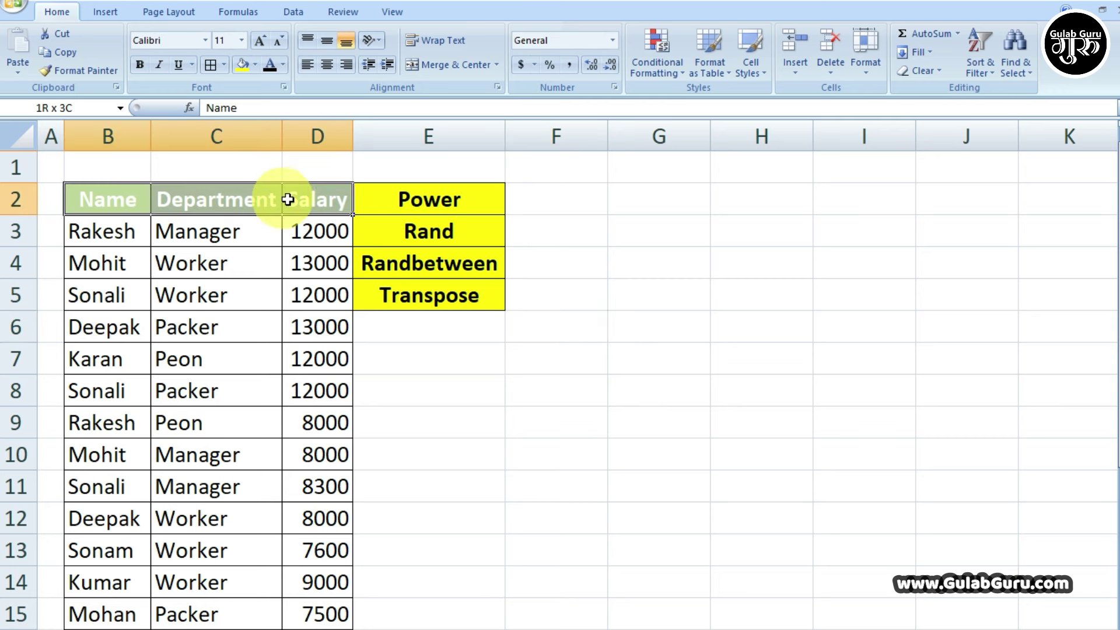
left_click_drag(537, 325, 546, 398)
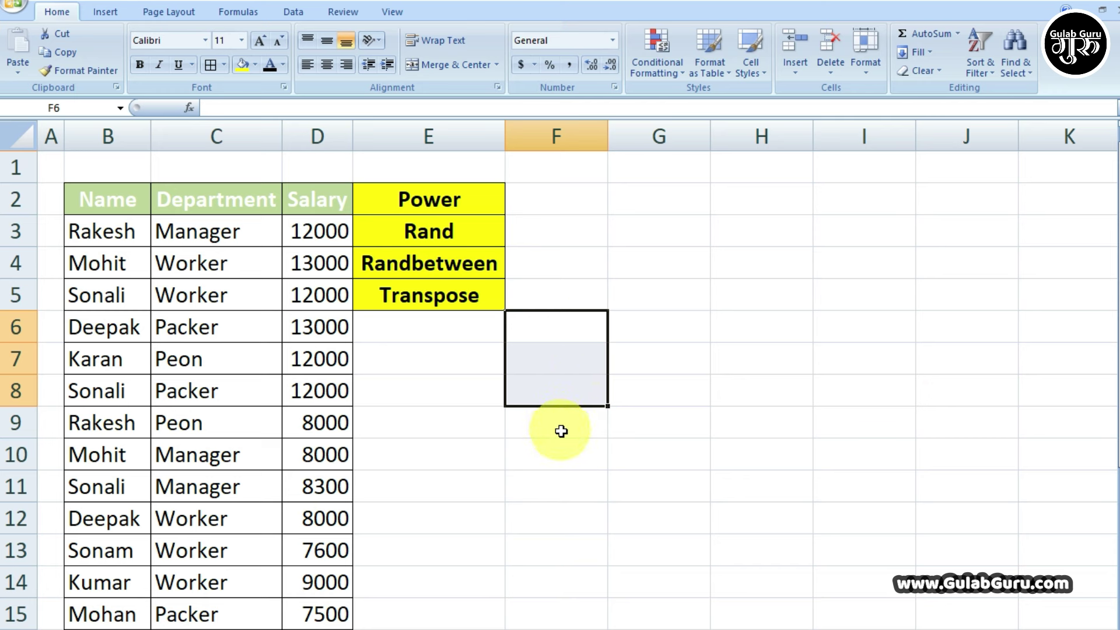
type("=")
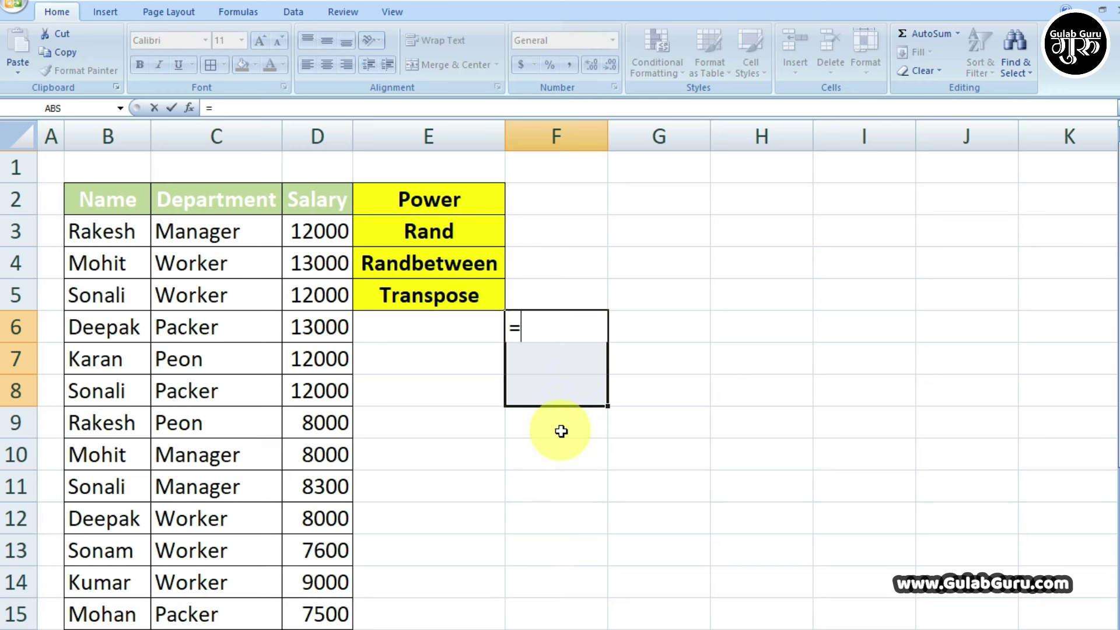
type("TRA")
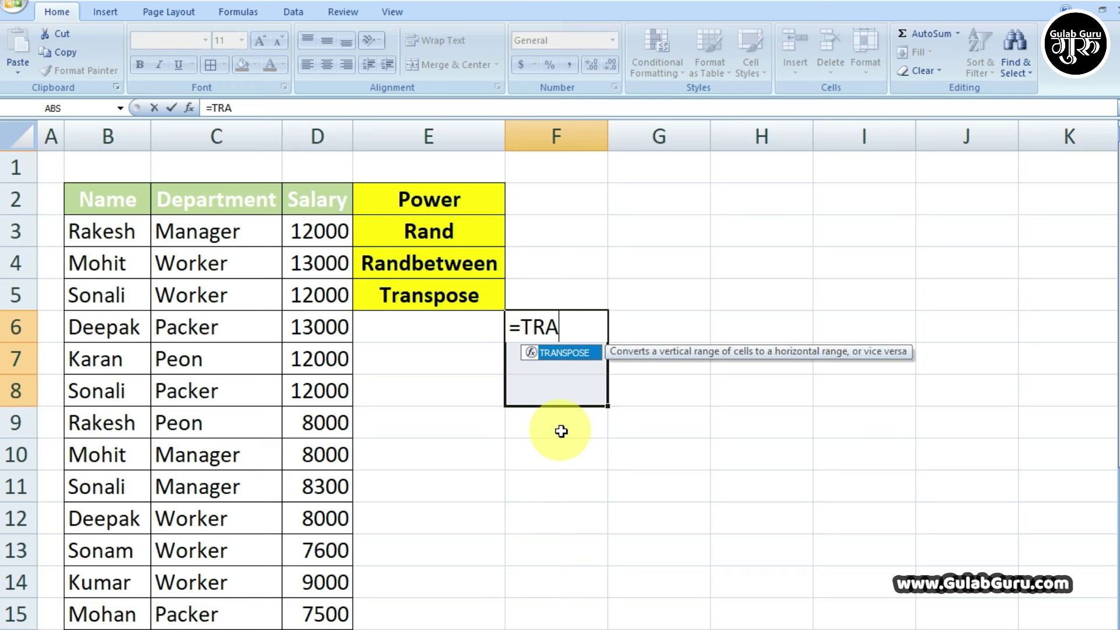
key("Tab")
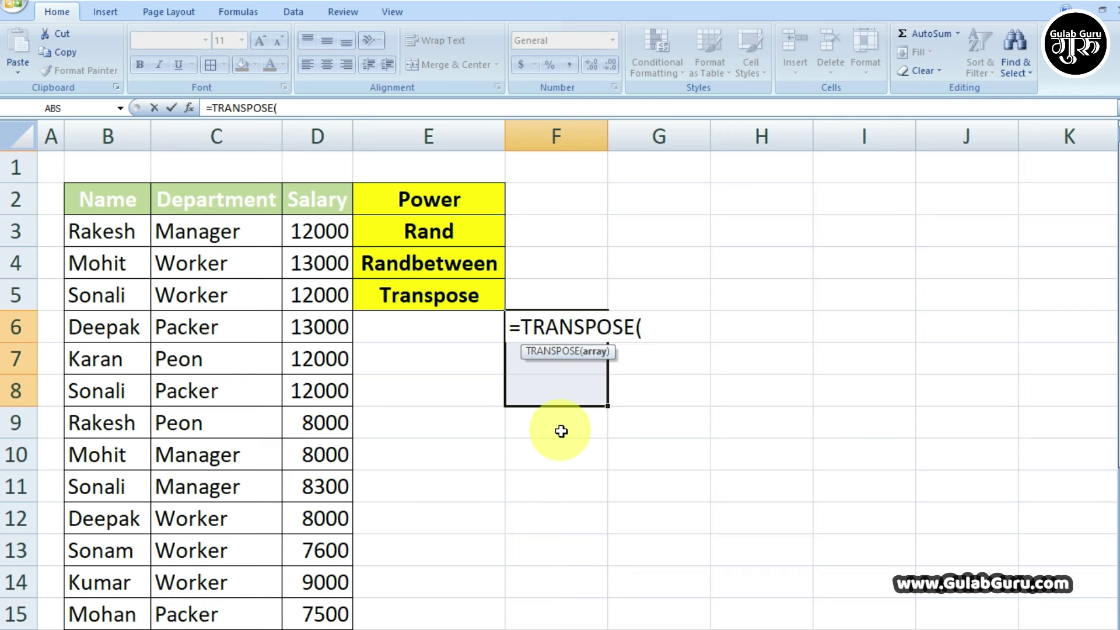
mouse_move(108, 205)
left_mouse_down()
mouse_move(282, 223)
mouse_move(340, 209)
left_mouse_up()
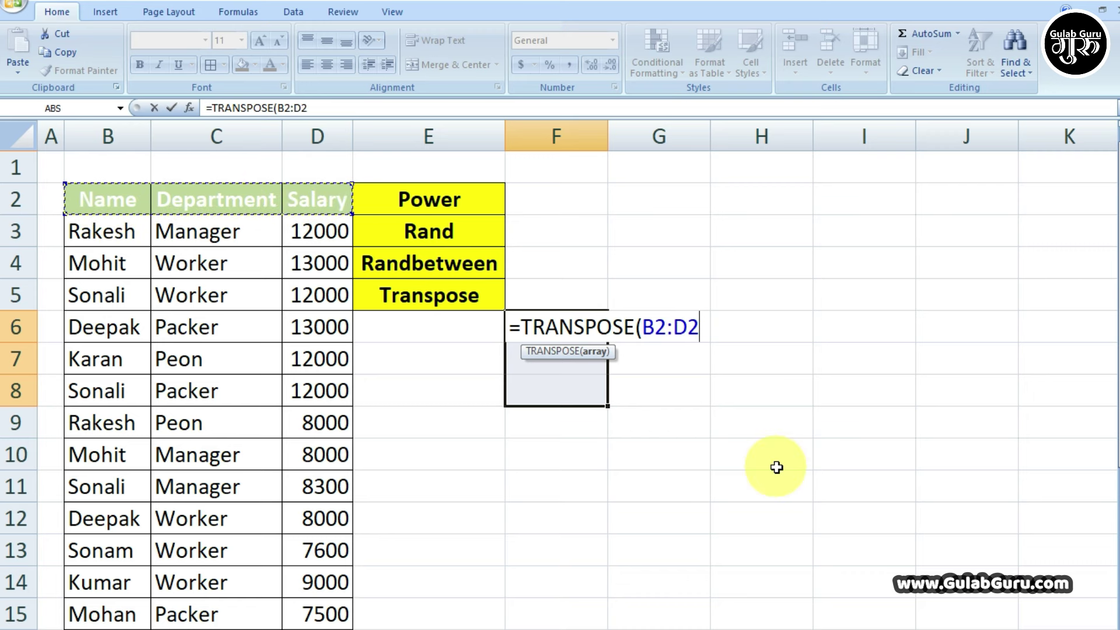
type(")")
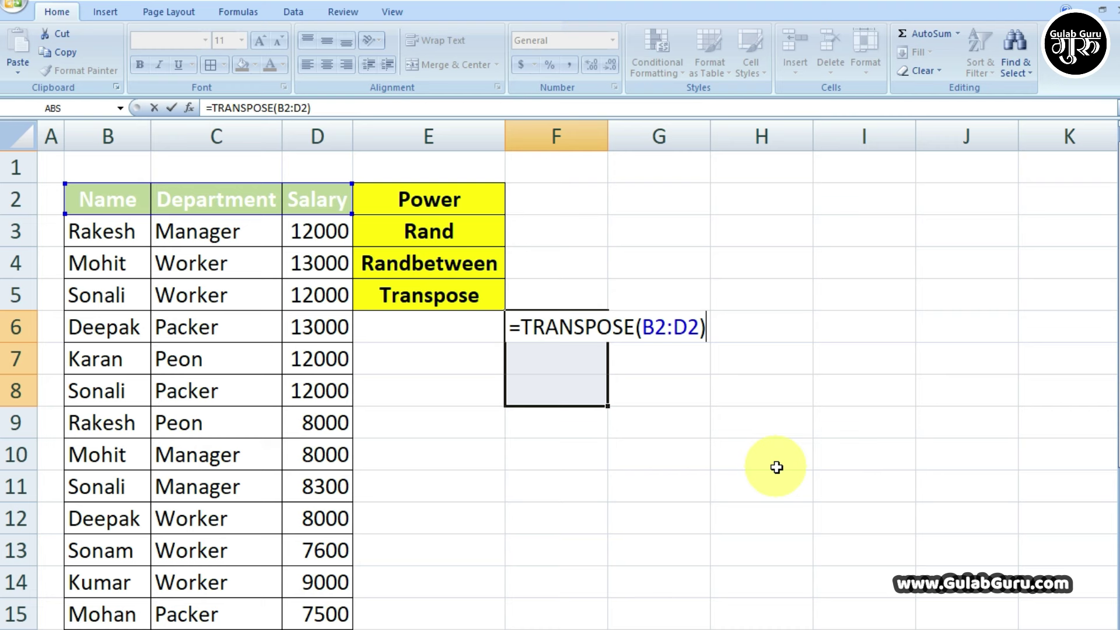
key("ctrl+shift+Return")
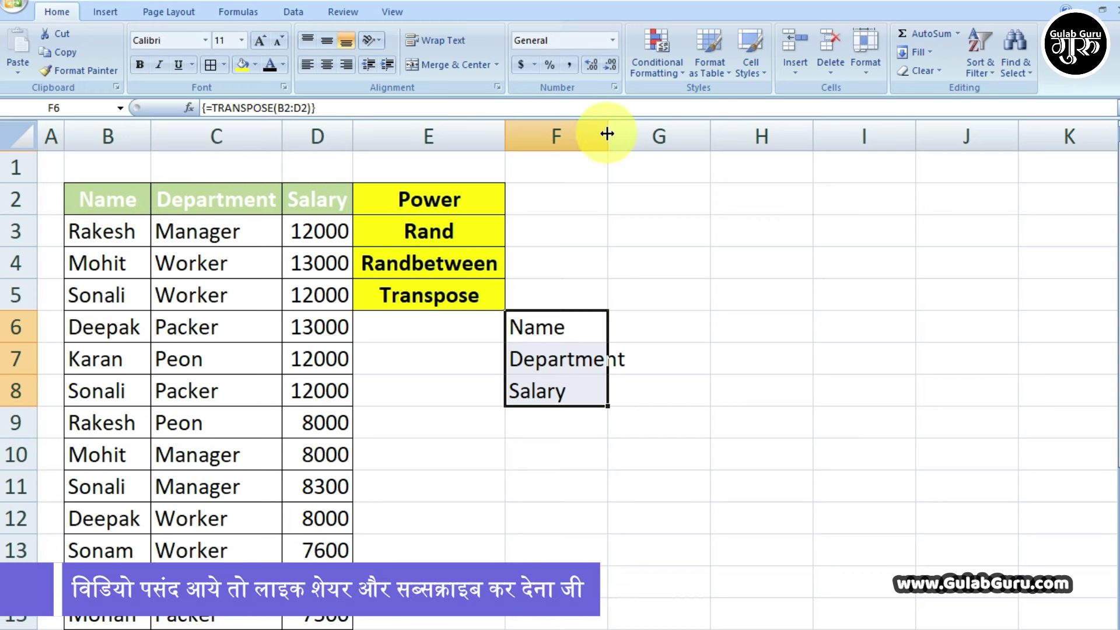
left_click_drag(608, 135, 637, 136)
left_click(592, 427)
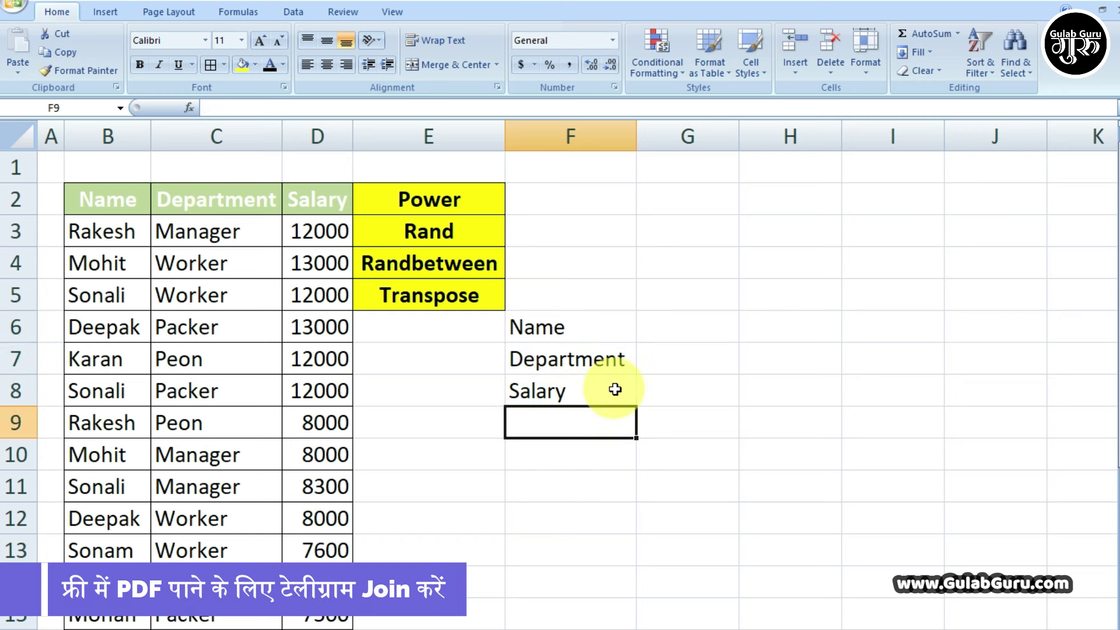
Step: Select F2:I2 as the target row for the four function names in E2:E5
key("Up")
key("Up")
key("Up")
key("Right")
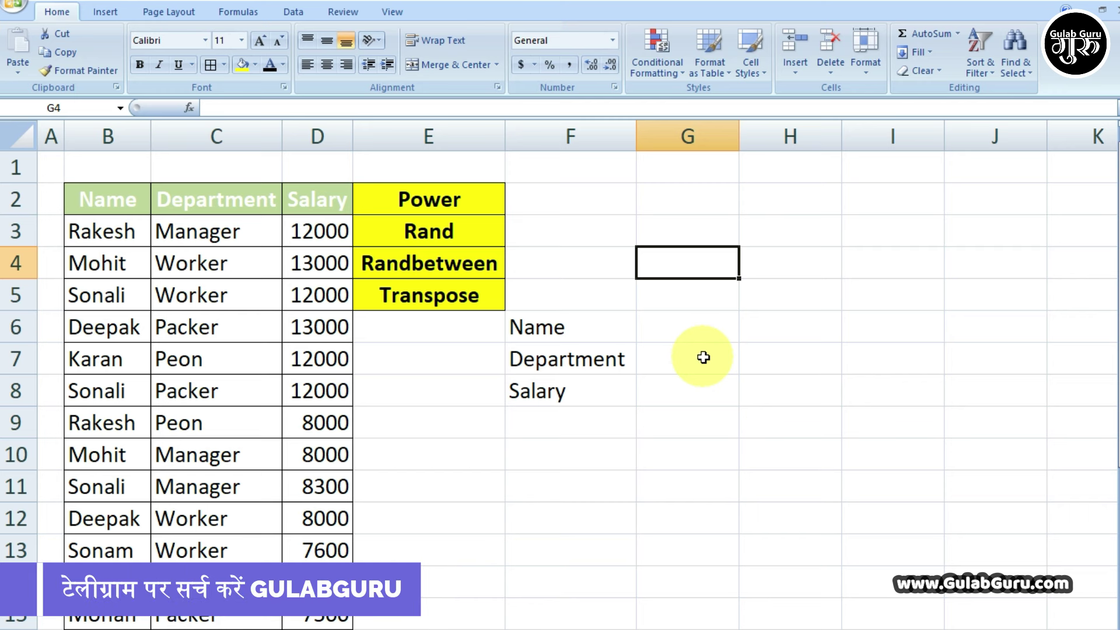
left_click_drag(438, 203, 431, 295)
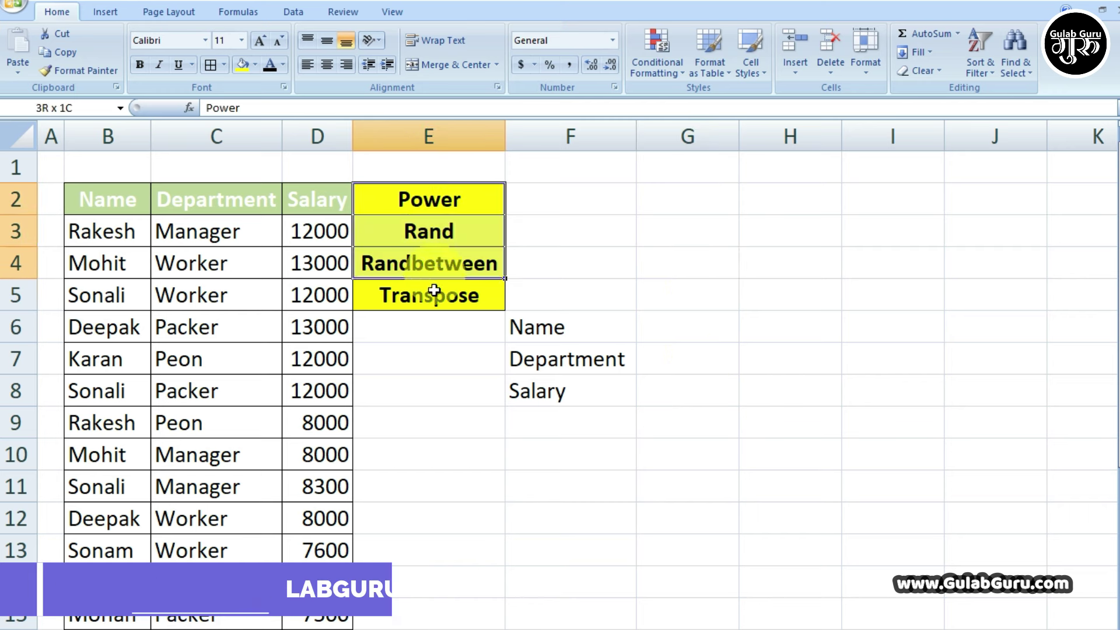
left_click(607, 202)
left_click(679, 224)
left_click_drag(446, 201, 457, 289)
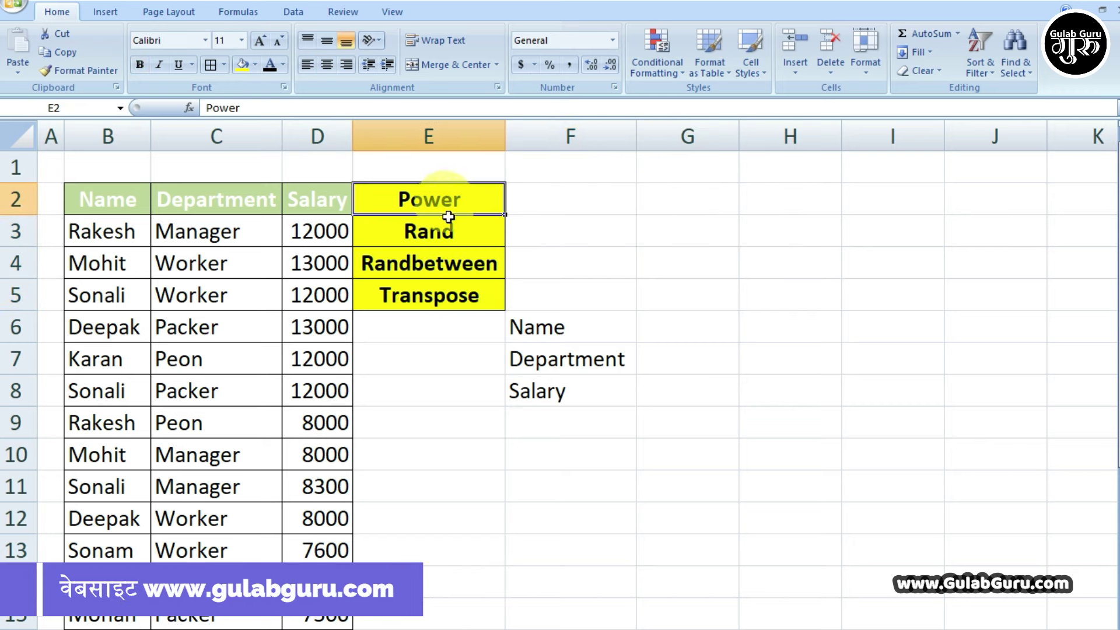
left_click(586, 201)
left_click_drag(640, 203, 880, 200)
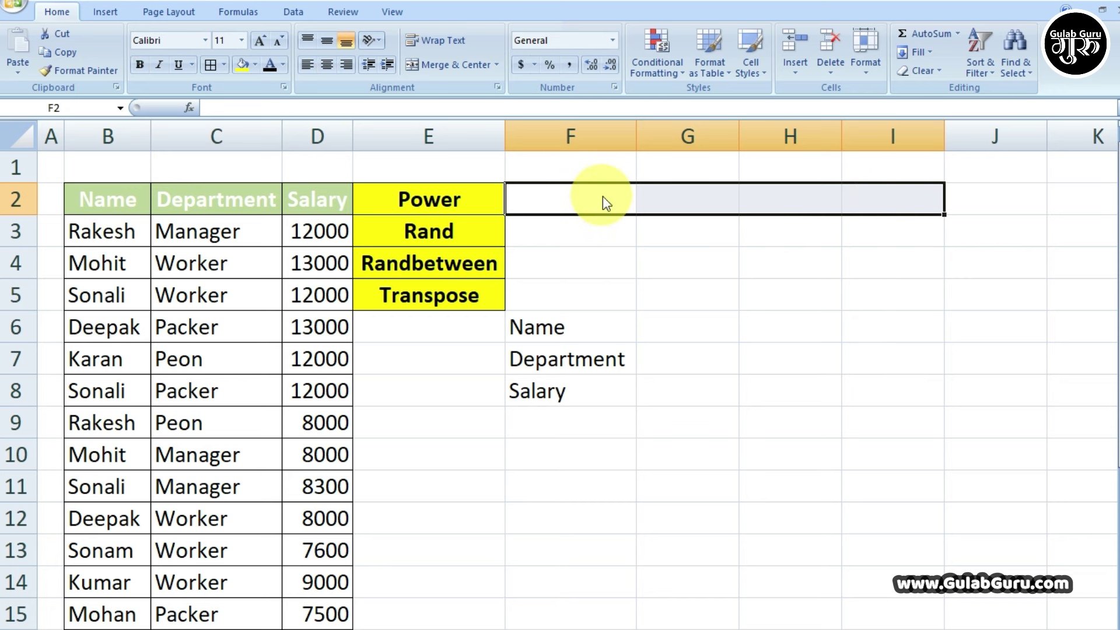
Step: Enter =TRANSPOSE(E2:E5) as an array formula across F2:I2 and widen column I
type("=TRA")
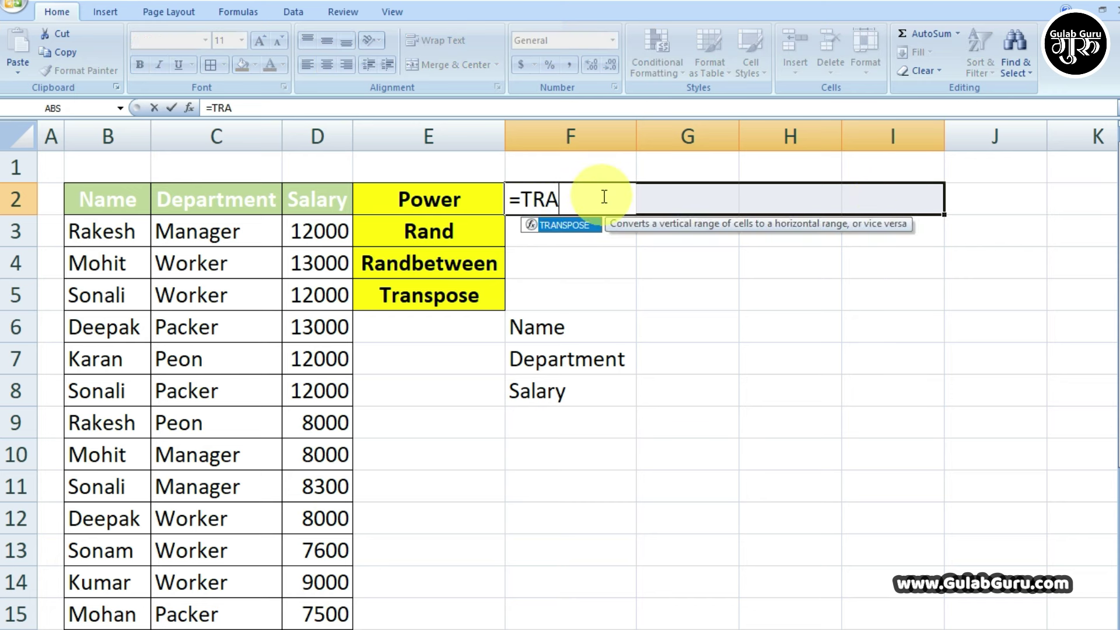
key("Tab")
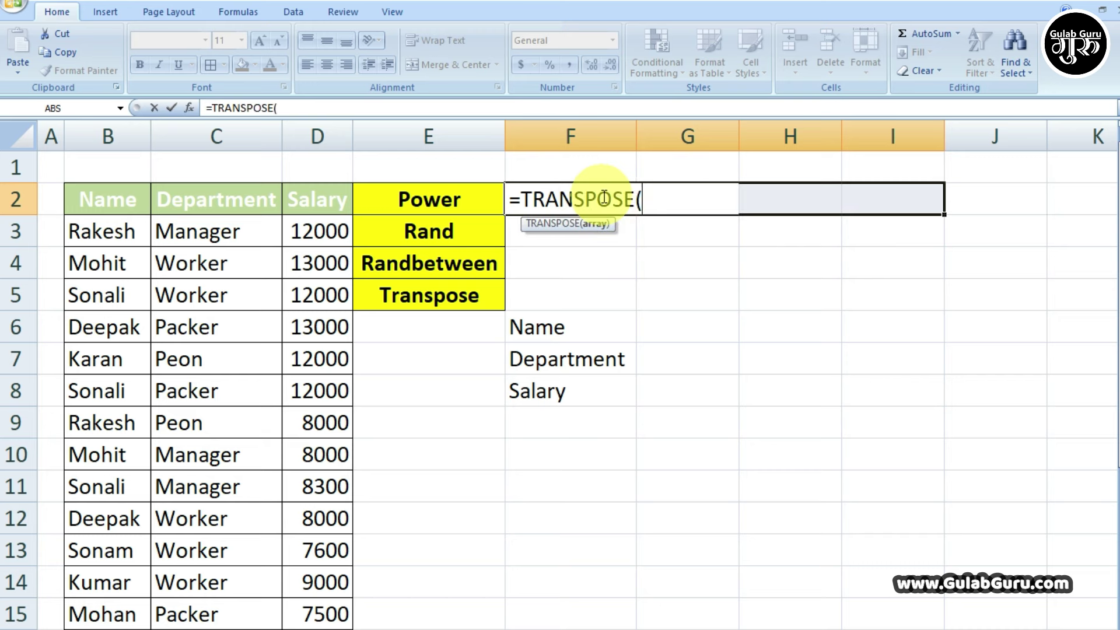
left_click_drag(440, 203, 439, 280)
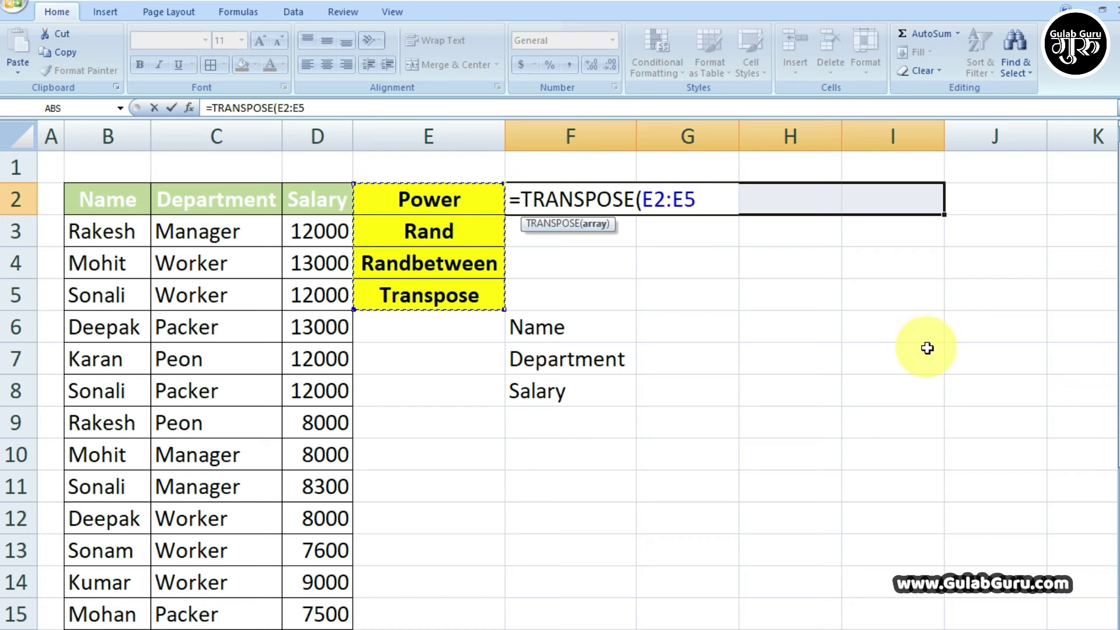
type(")")
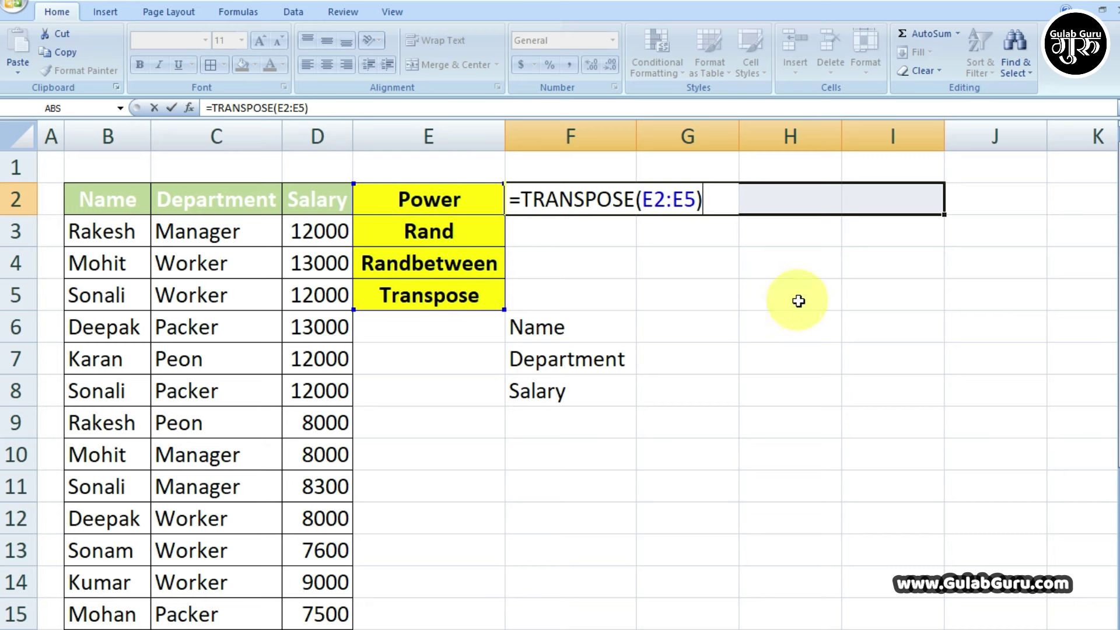
key("ctrl+shift+Return")
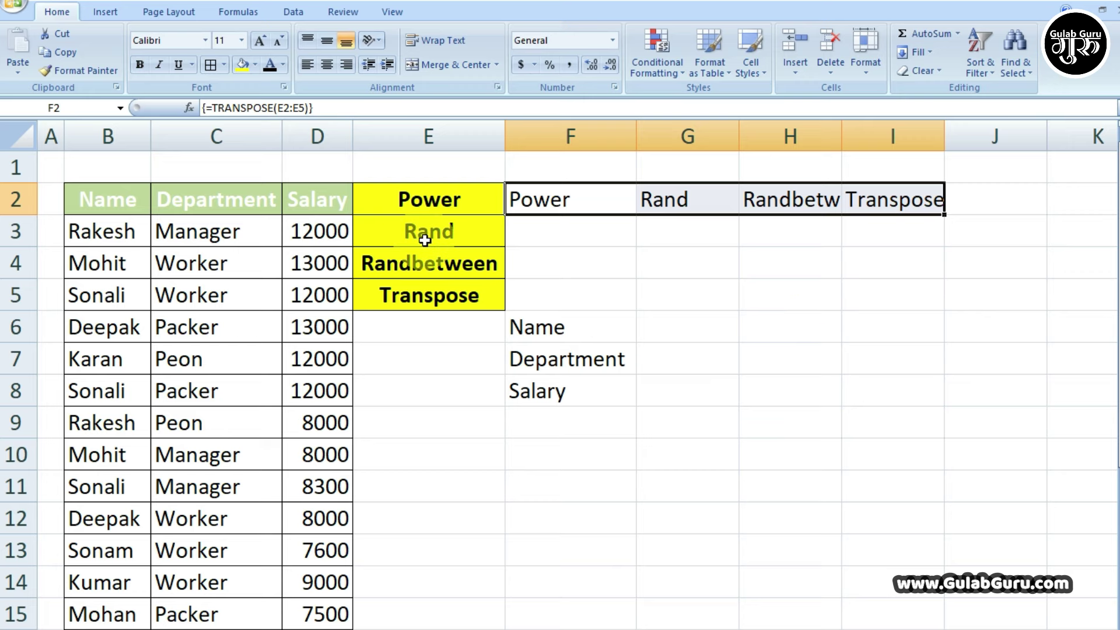
left_click_drag(946, 129, 955, 128)
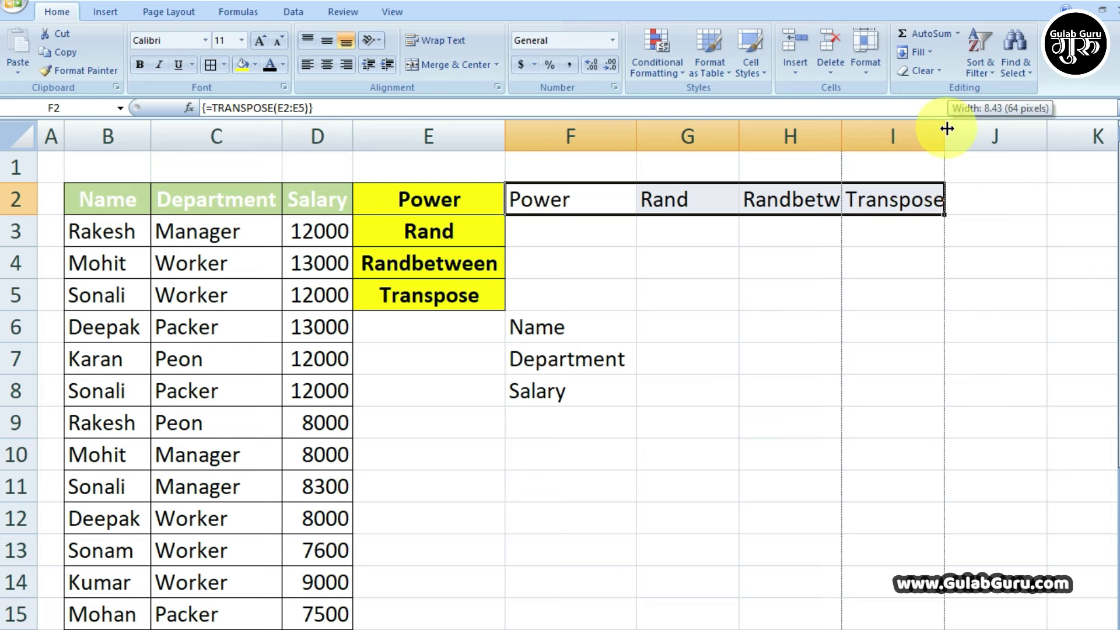
left_click(897, 262)
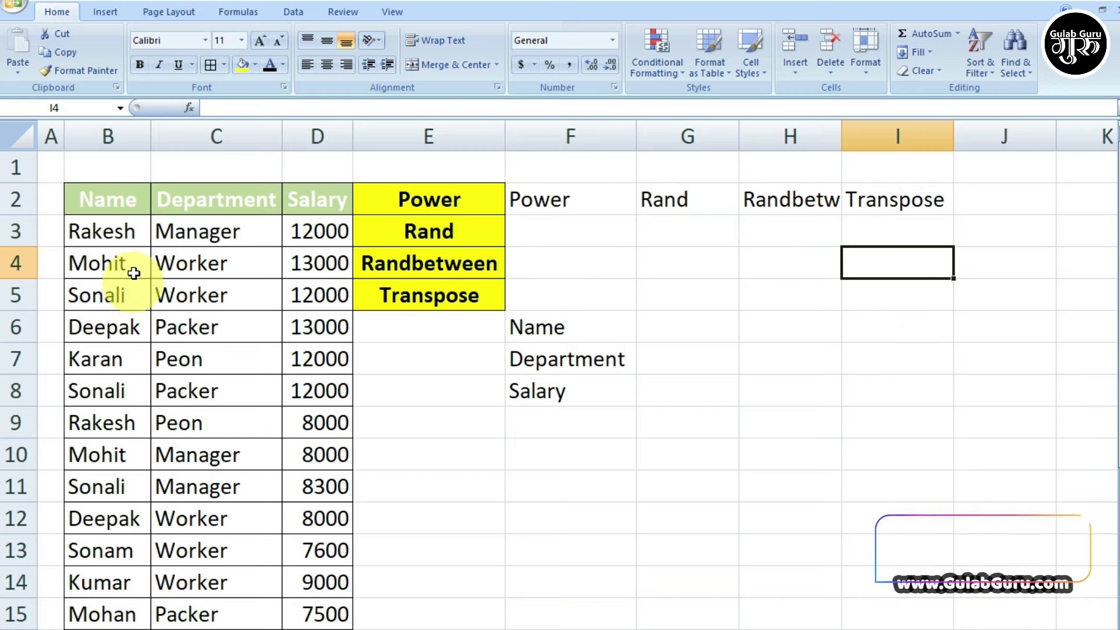
Step: Review the transposed results and select F2:I8 for clearing
scroll(183, 280, "down", 2)
scroll(200, 518, "up", 1)
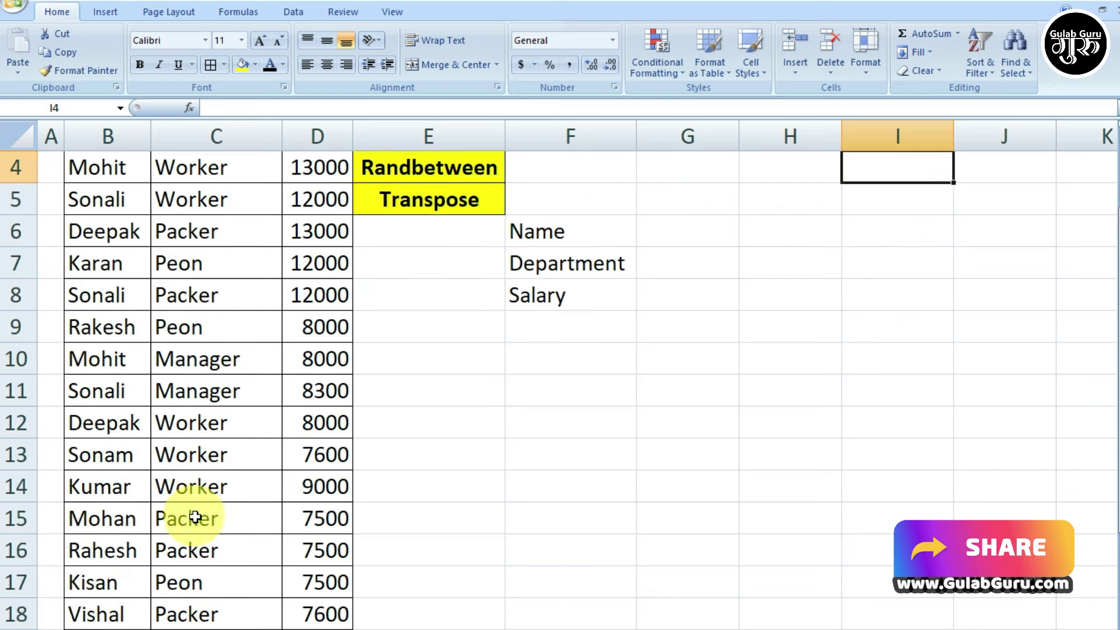
scroll(220, 220, "up", 1)
scroll(230, 320, "down", 2)
scroll(232, 395, "down", 2)
scroll(232, 395, "up", 4)
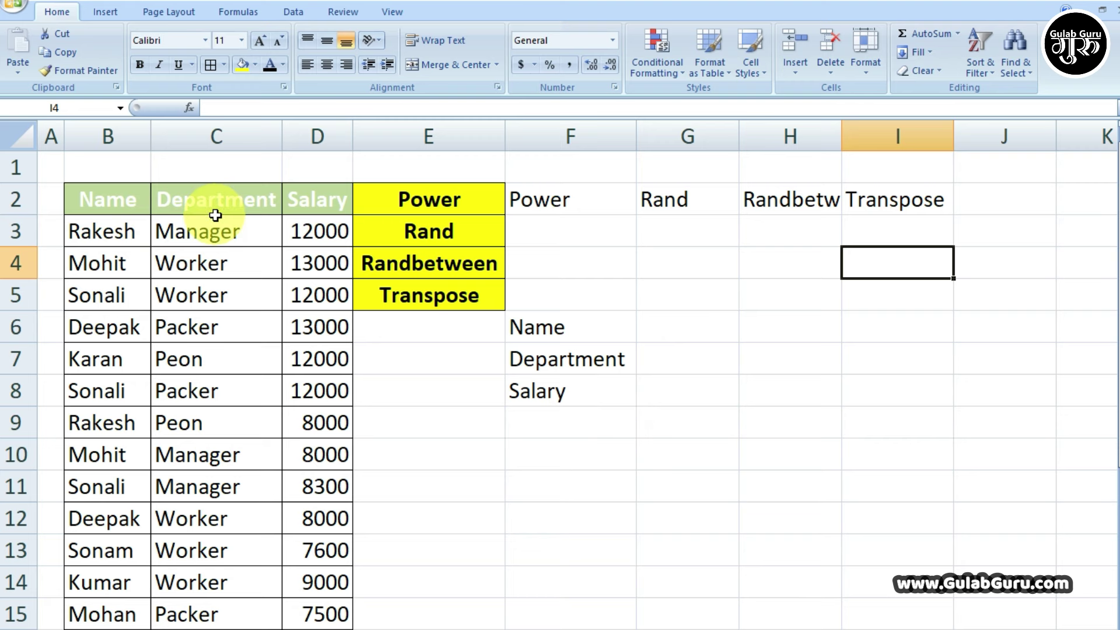
left_click_drag(863, 396, 543, 209)
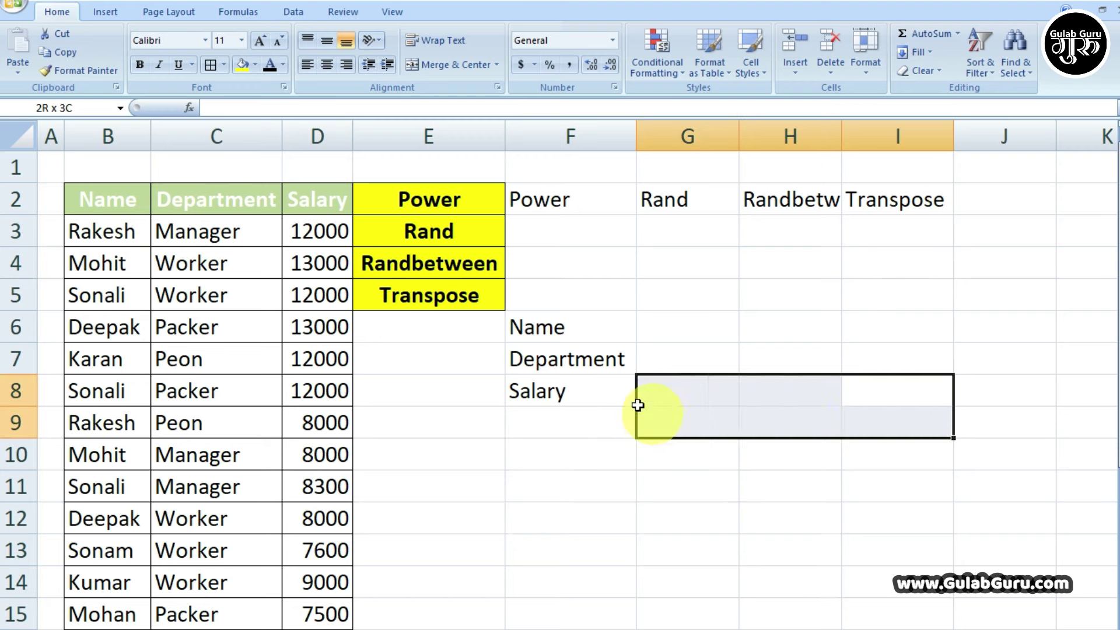
Step: Delete the contents of F2:I8
key("Delete")
left_click(665, 335)
left_click(575, 297)
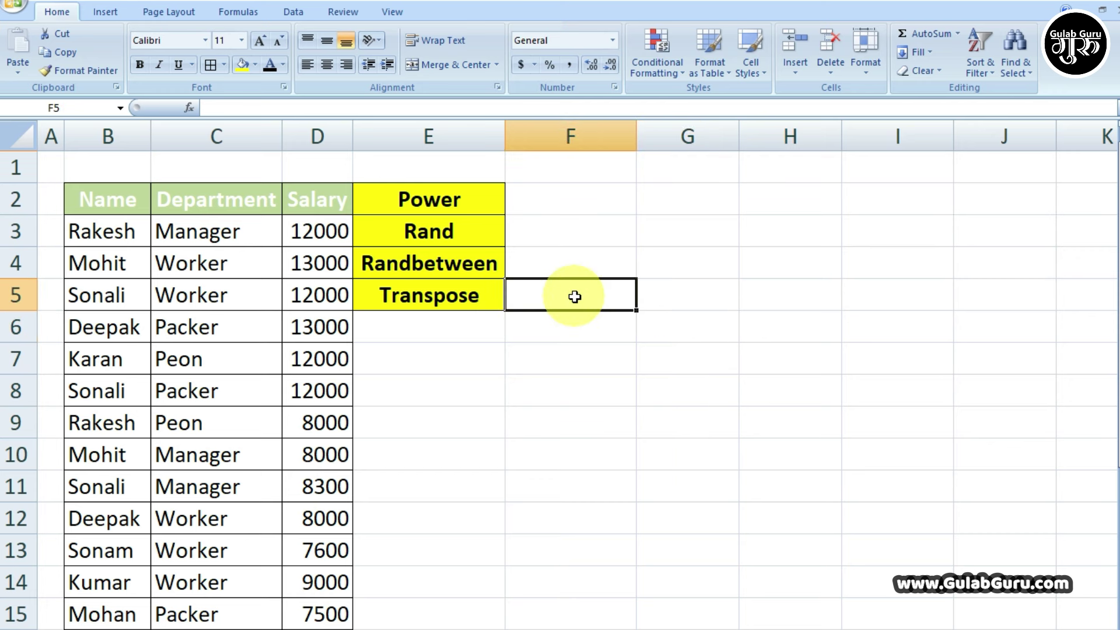
left_click(582, 266)
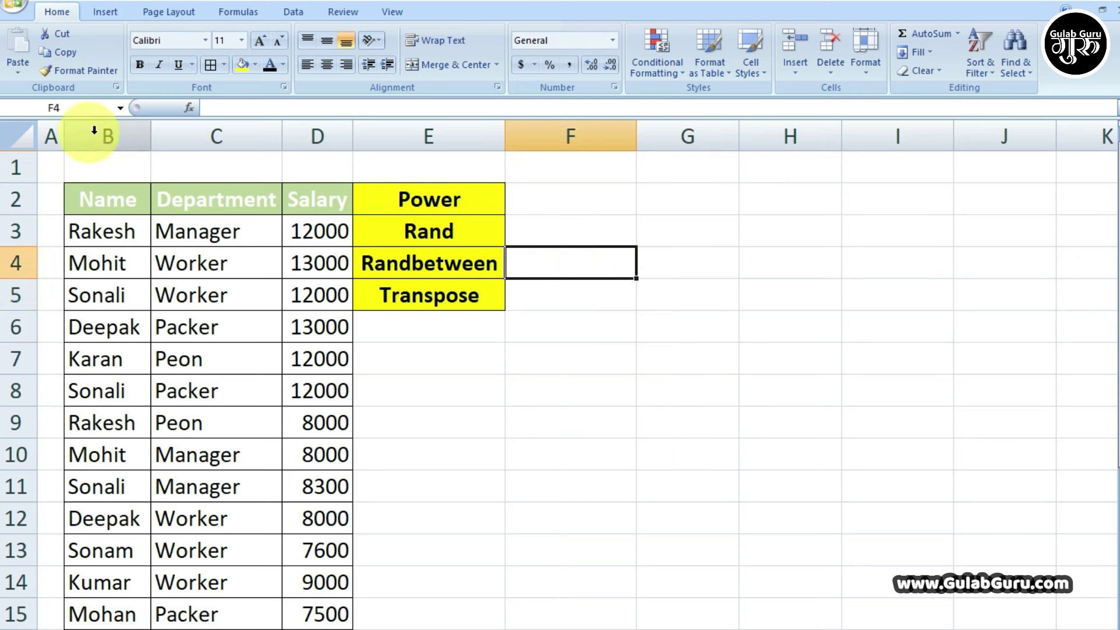
Step: Select columns B–D, cells F4:F6, and rows 2 and 22 of the table
left_click(134, 137)
left_click(216, 137)
left_click(326, 133)
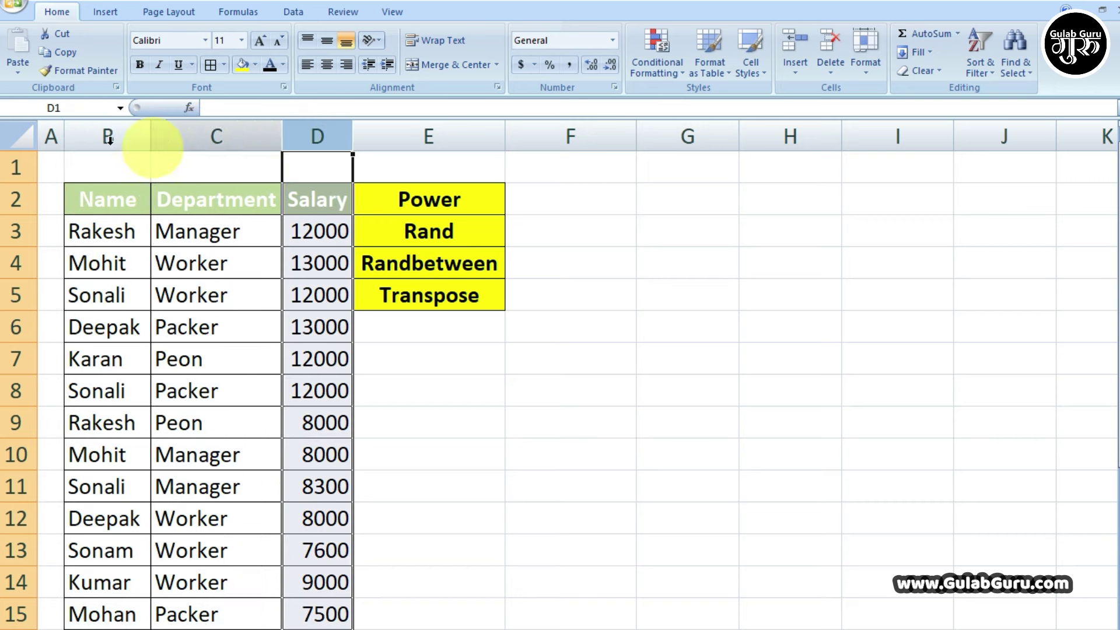
left_click_drag(95, 137, 295, 139)
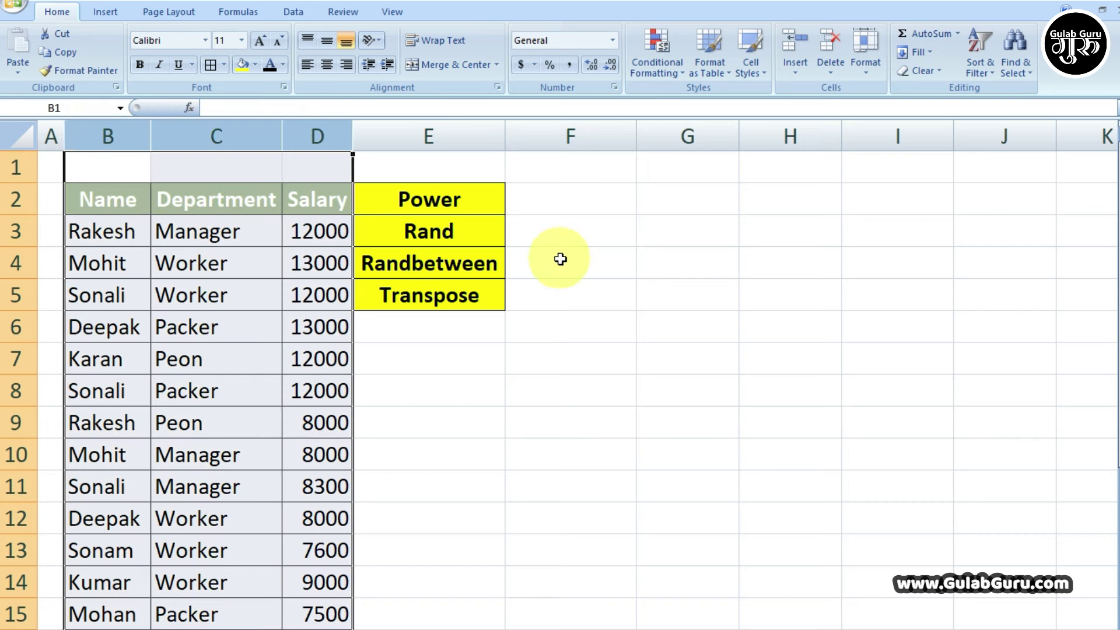
left_click_drag(563, 259, 563, 332)
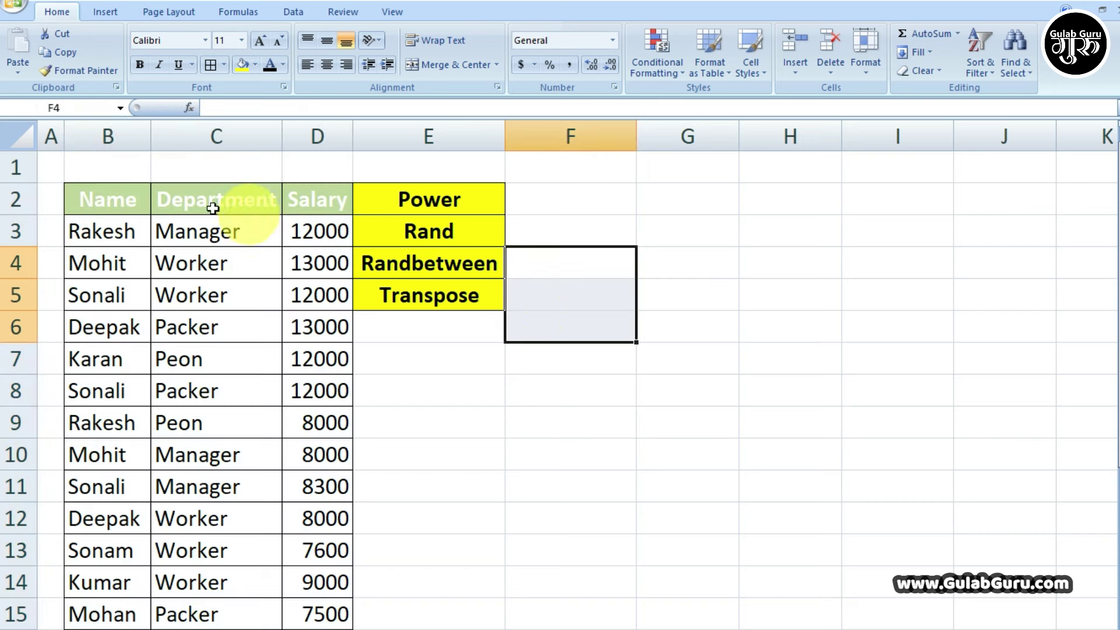
left_click(589, 319)
left_click(9, 200)
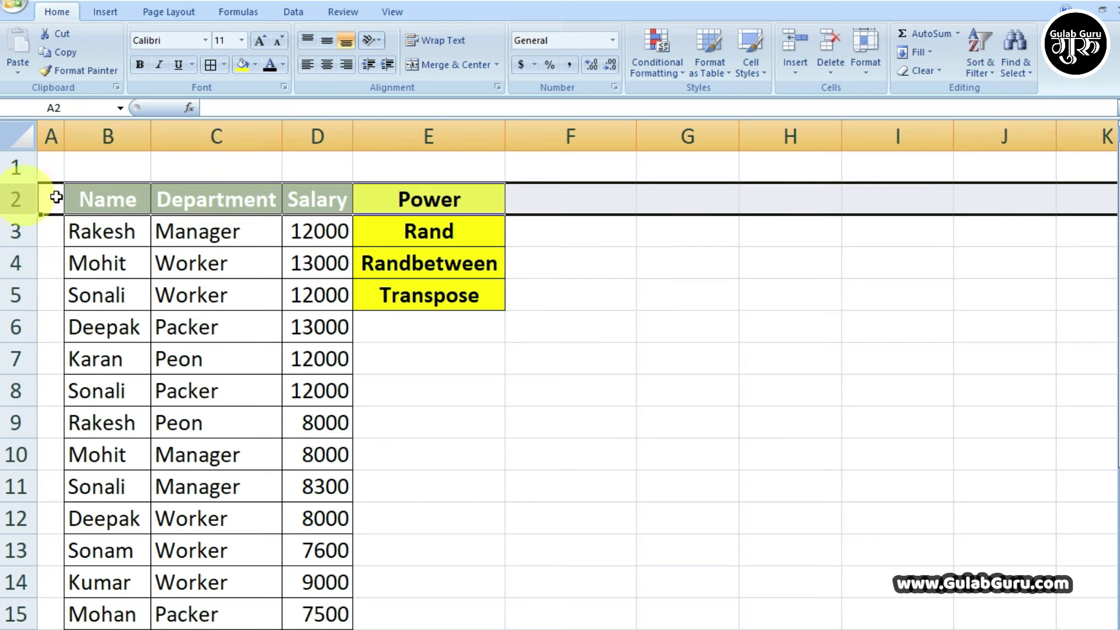
scroll(37, 274, "down", 1)
scroll(32, 426, "down", 4)
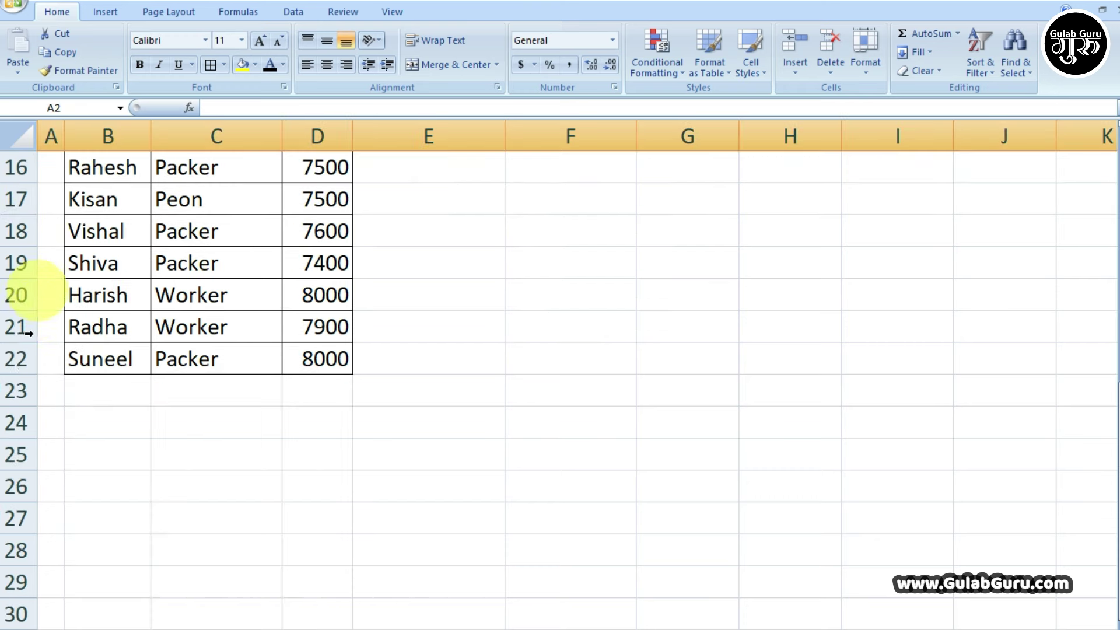
left_click(6, 359)
scroll(12, 350, "up", 1)
scroll(15, 321, "up", 4)
scroll(5, 234, "up", 1)
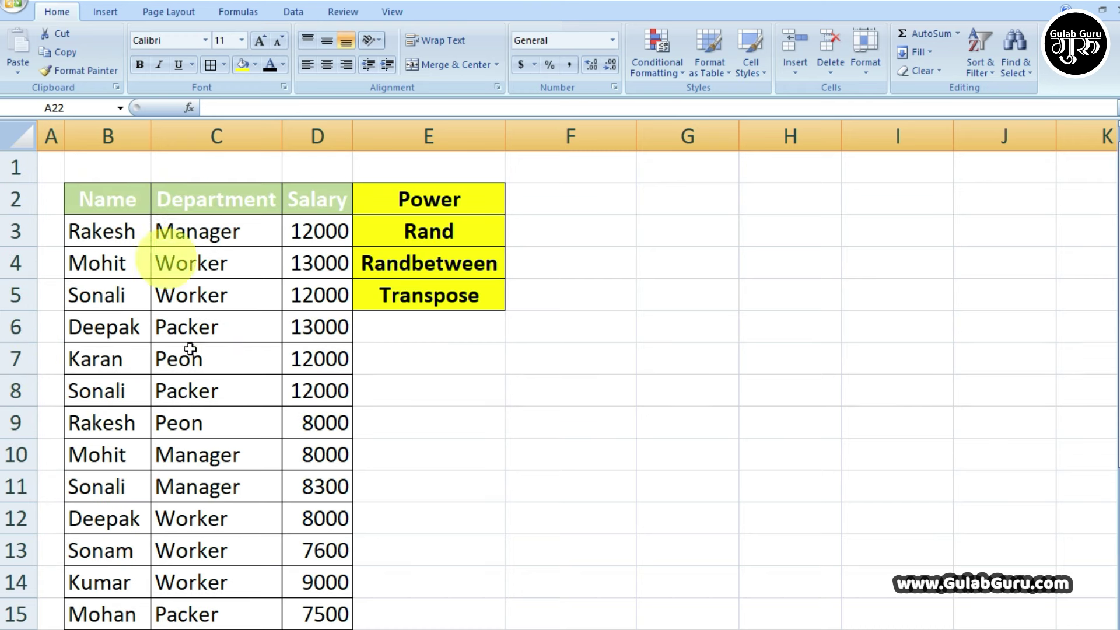
Step: Select F3:I3, then F3:F5, and extend the selection across to column M
left_click_drag(570, 228, 1002, 227)
left_click(555, 239)
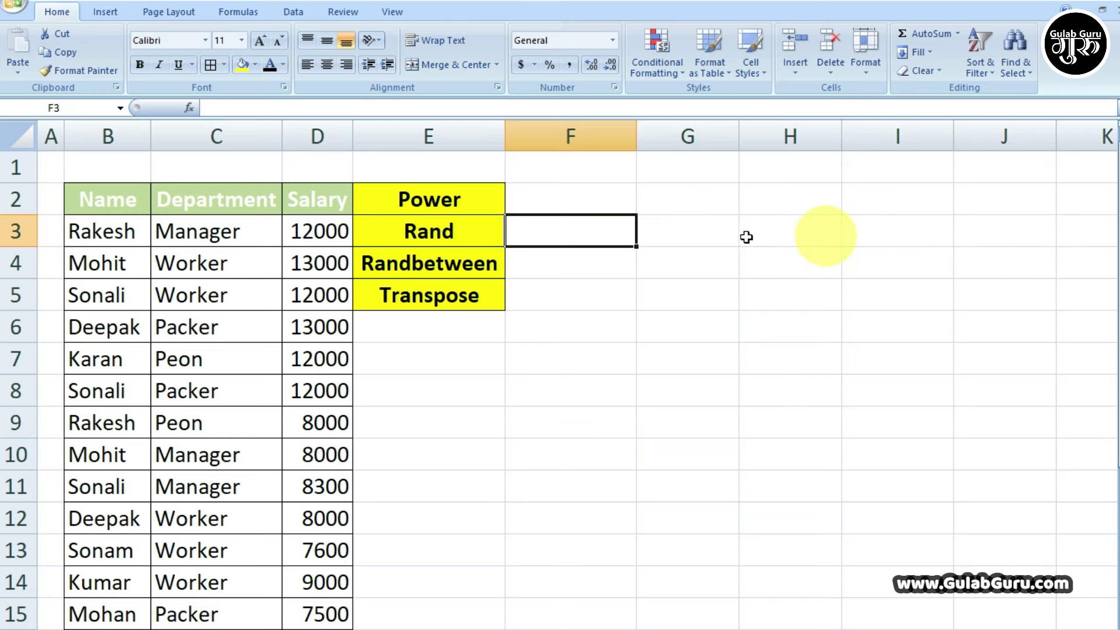
scroll(140, 477, "down", 2)
scroll(140, 477, "up", 2)
left_click_drag(575, 237, 928, 230)
left_click(644, 239)
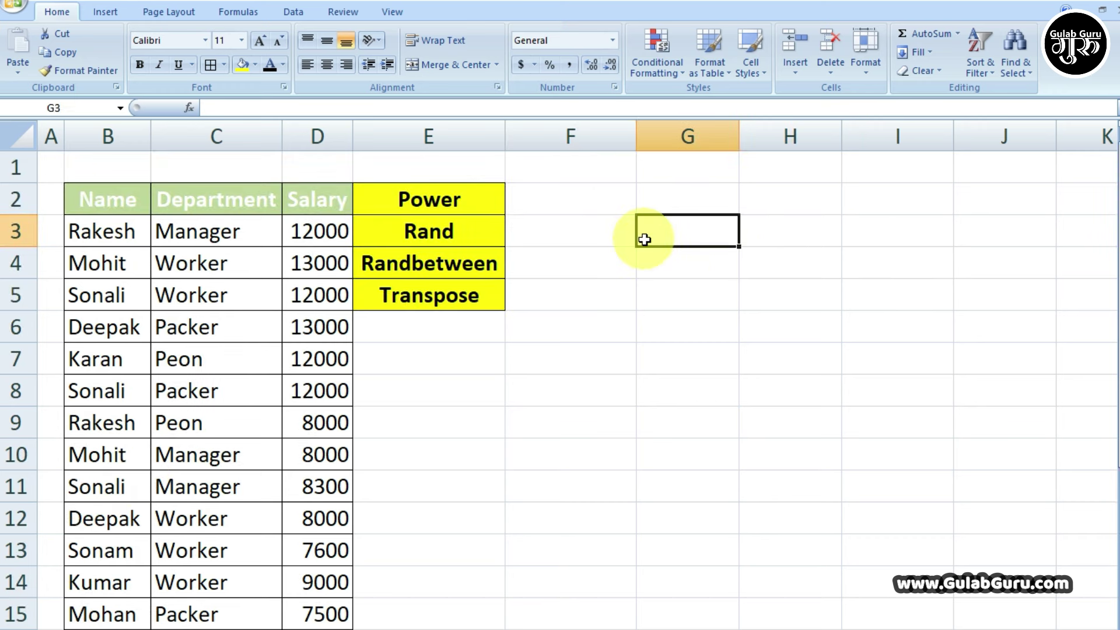
left_click(565, 230)
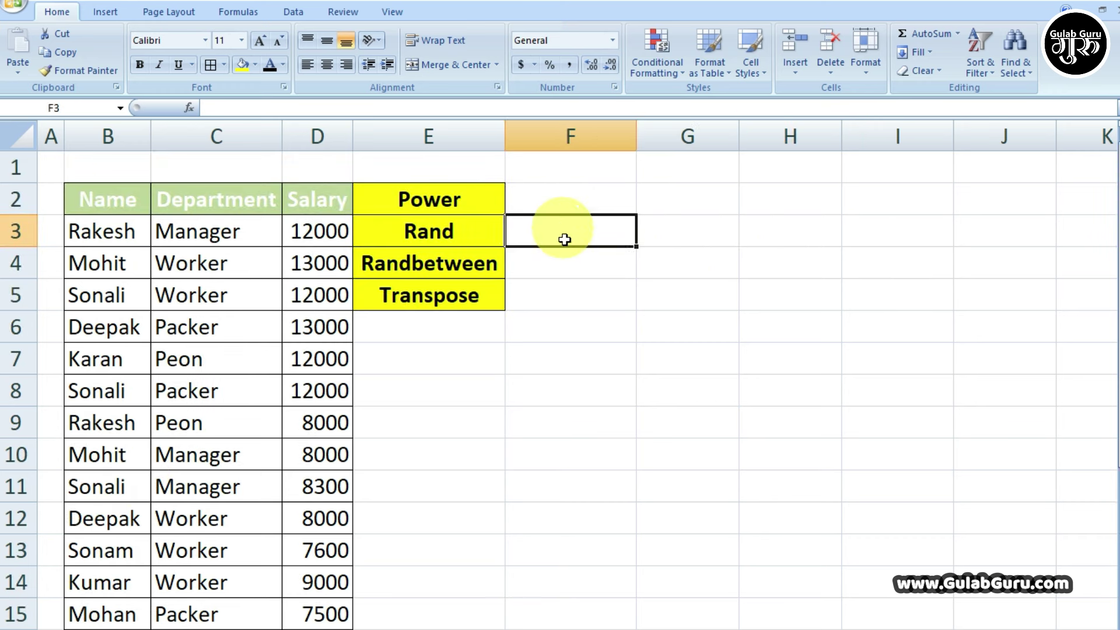
left_click_drag(565, 230, 565, 293)
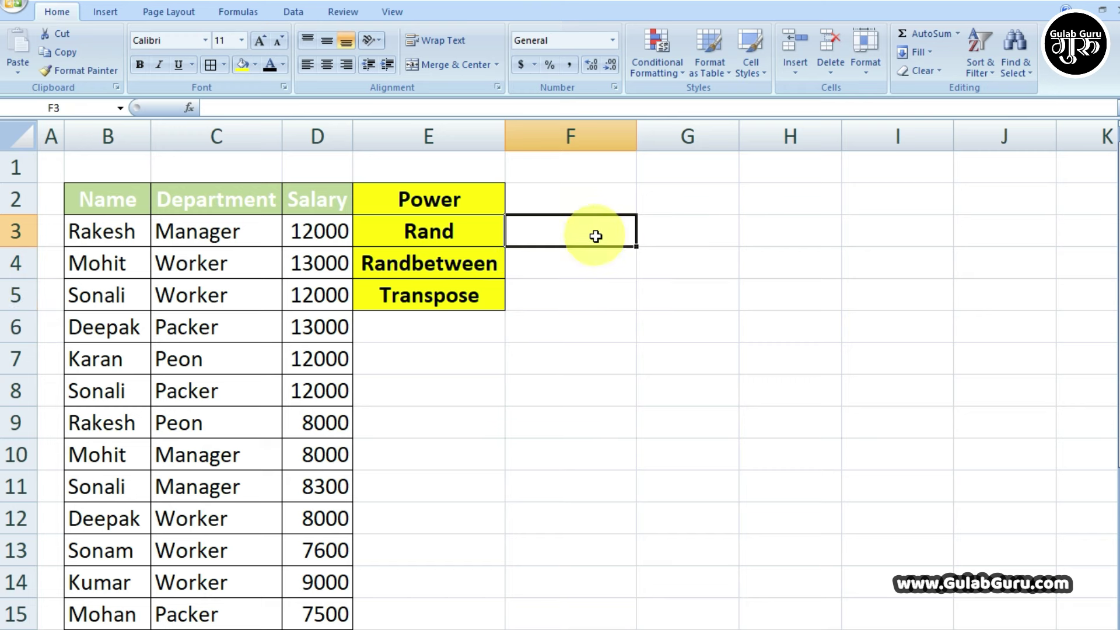
mouse_move(585, 277)
left_mouse_down()
mouse_move(1114, 234)
mouse_move(194, 253)
mouse_move(217, 226)
left_mouse_up()
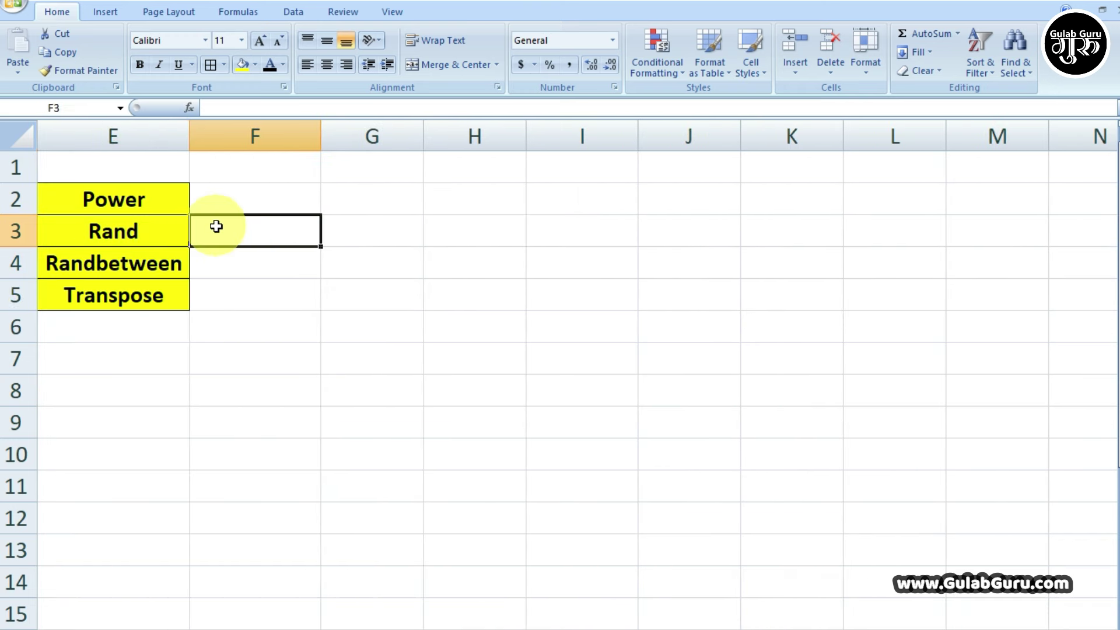
left_click_drag(835, 620, 726, 606)
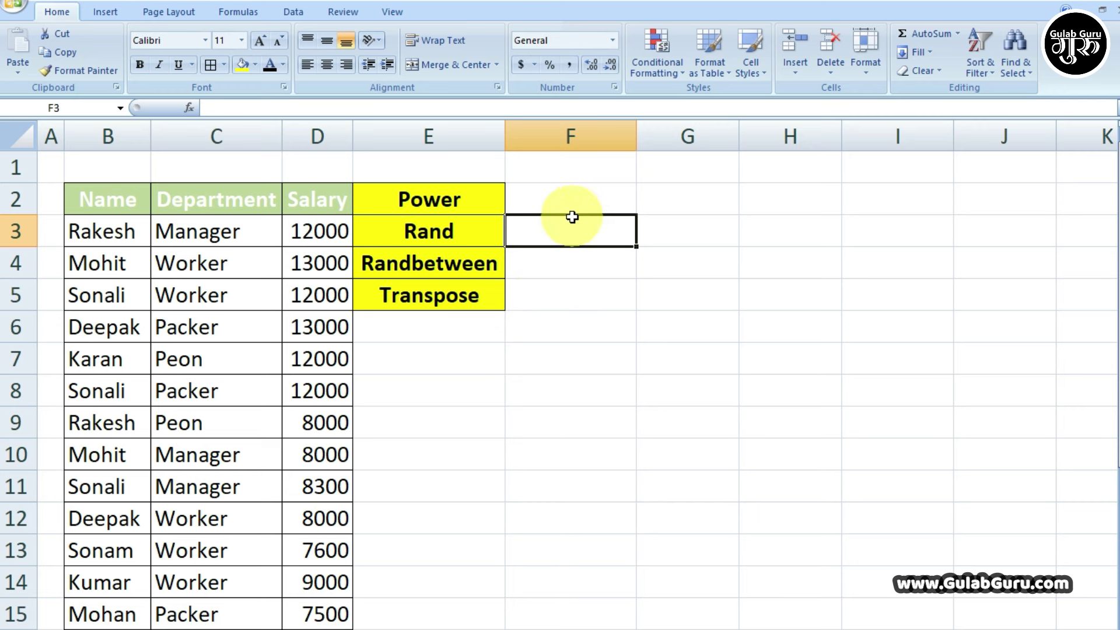
Step: Select the three-row block F3:Z5 to hold the transposed salary table
left_click_drag(583, 224, 582, 282)
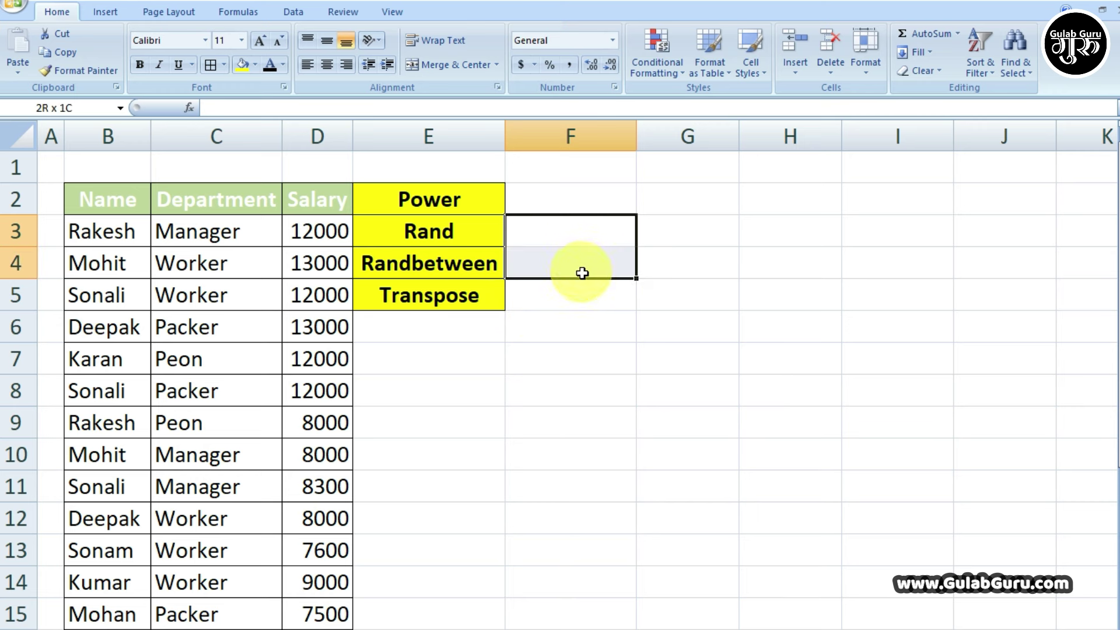
mouse_move(637, 314)
left_mouse_down()
mouse_move(941, 291)
mouse_move(917, 290)
left_mouse_up()
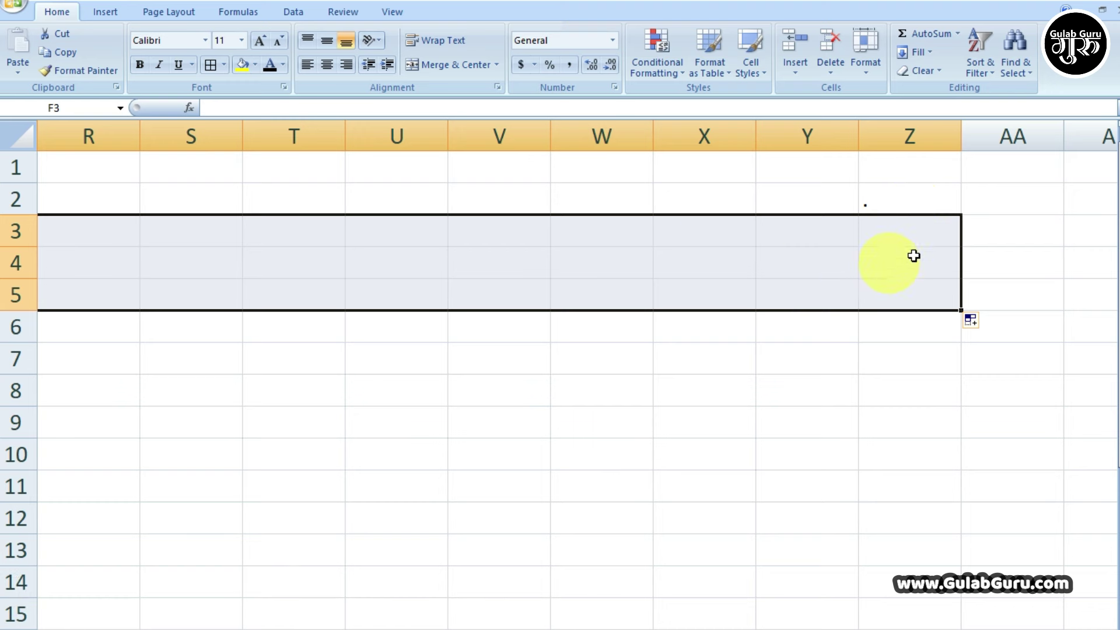
left_click_drag(988, 625, 703, 624)
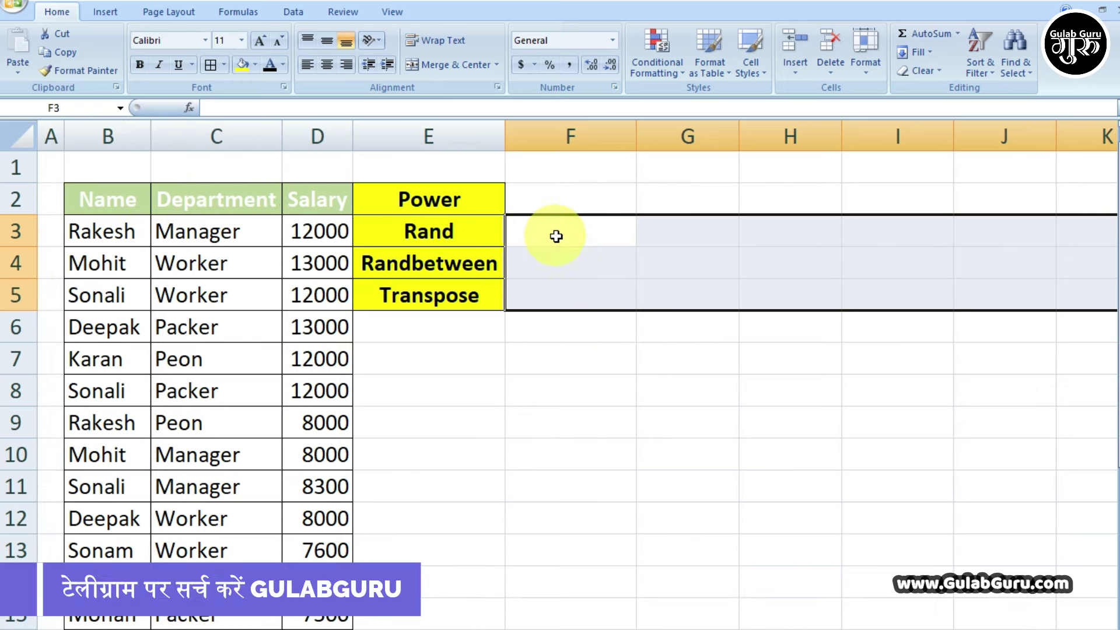
Step: Enter =TRANSPOSE(B2:D22) across F3:Z5 as an array formula with Ctrl+Shift+Enter
type("=")
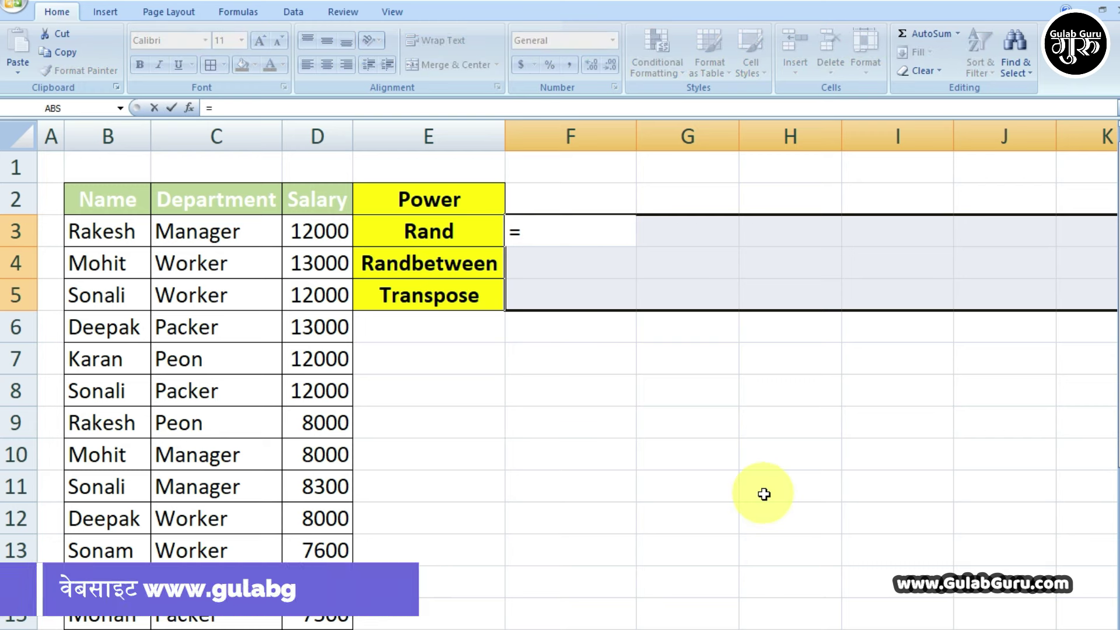
type("TRA")
key("Tab")
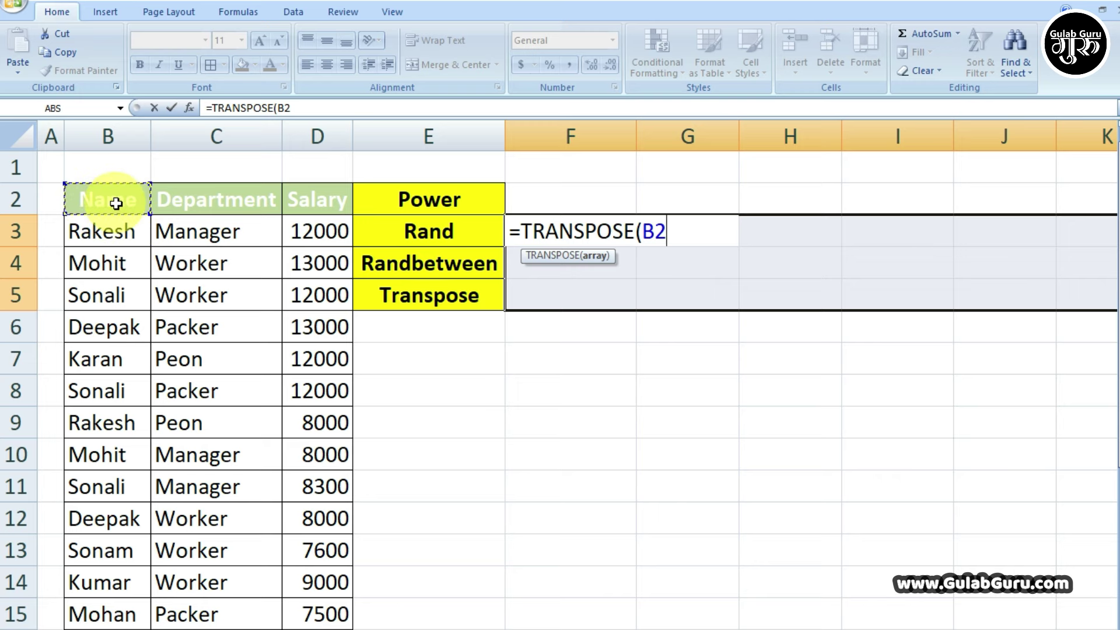
scroll(250, 275, "down", 2)
scroll(254, 277, "down", 3)
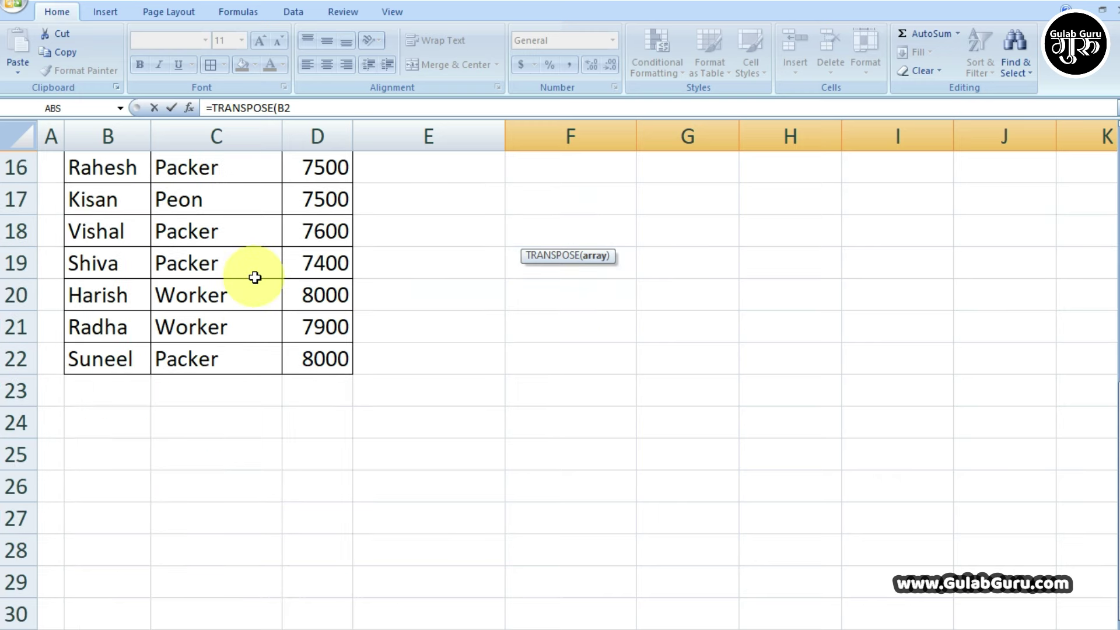
left_click(325, 360, "shift")
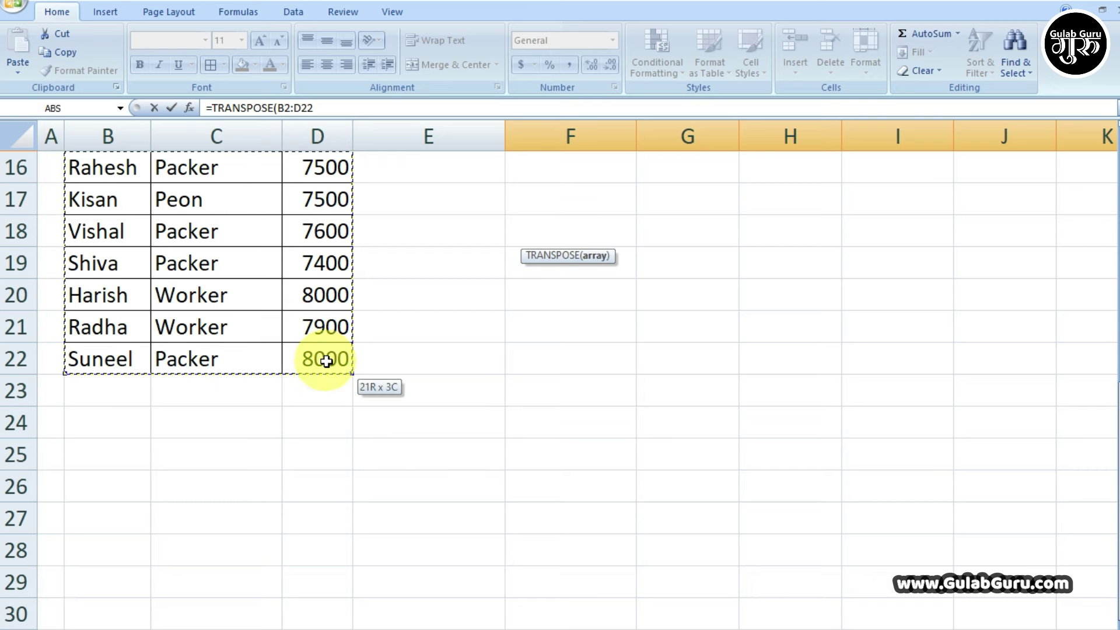
scroll(326, 359, "up", 5)
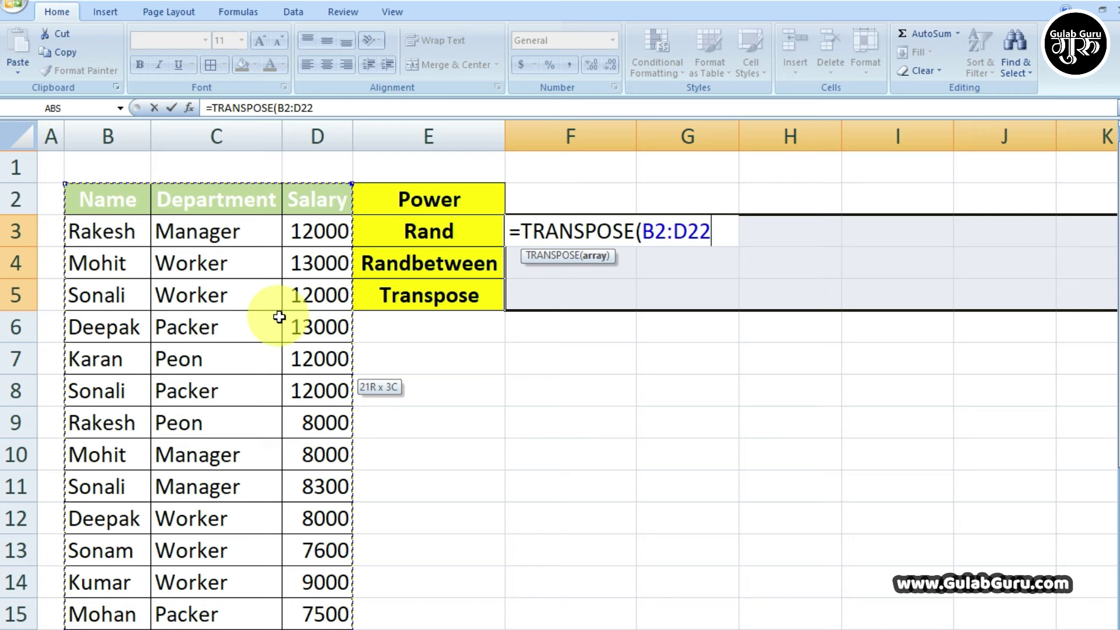
type(")")
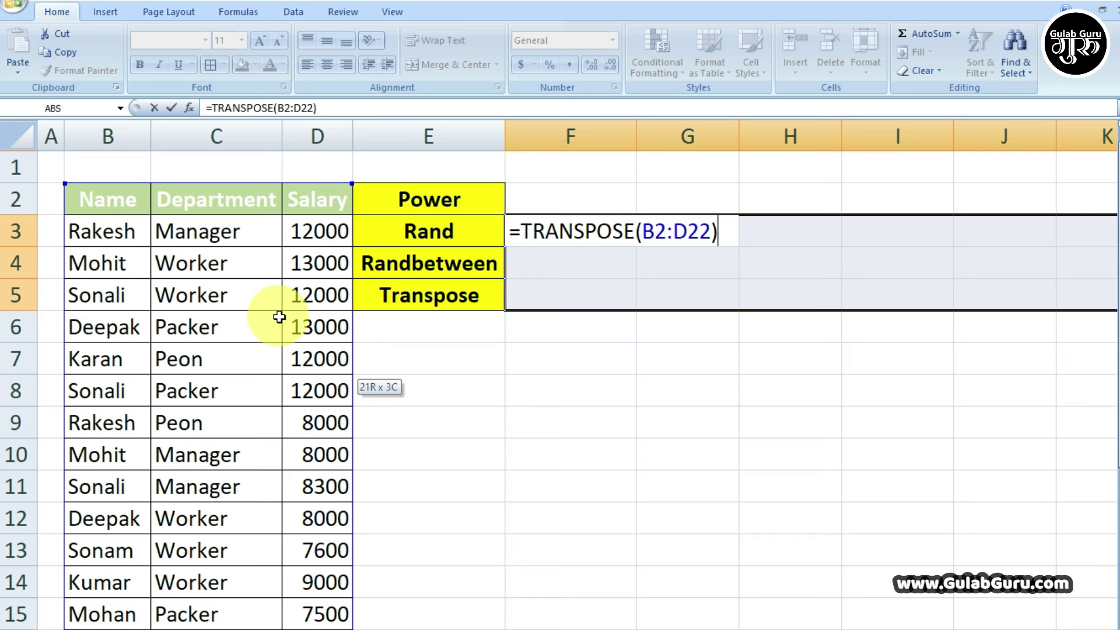
key("ctrl+shift+Return")
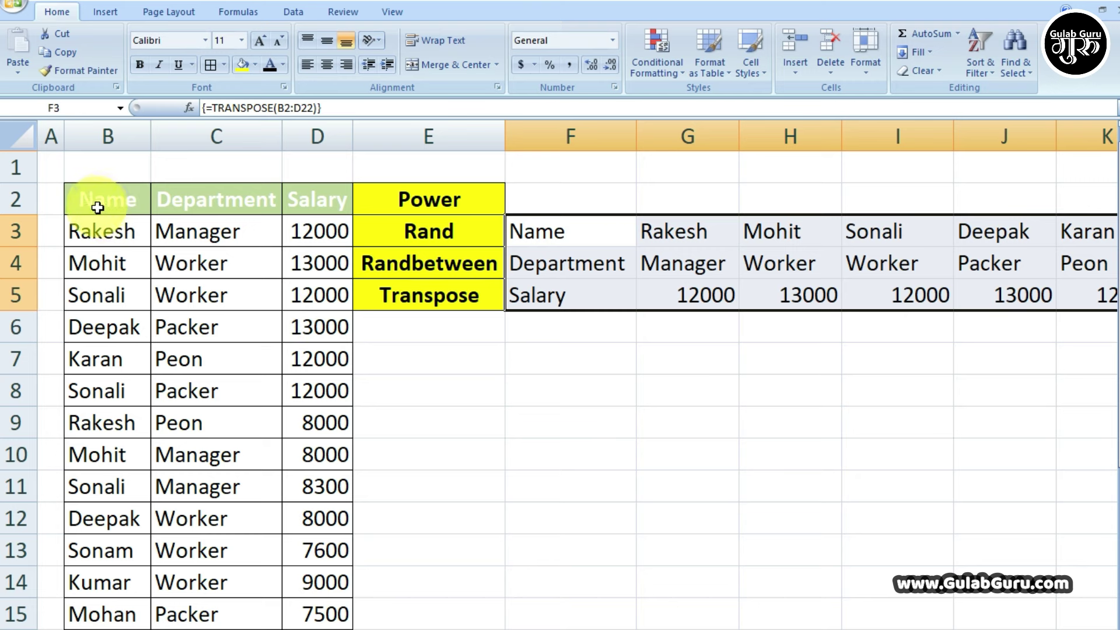
left_click_drag(97, 207, 267, 414)
left_click(595, 328)
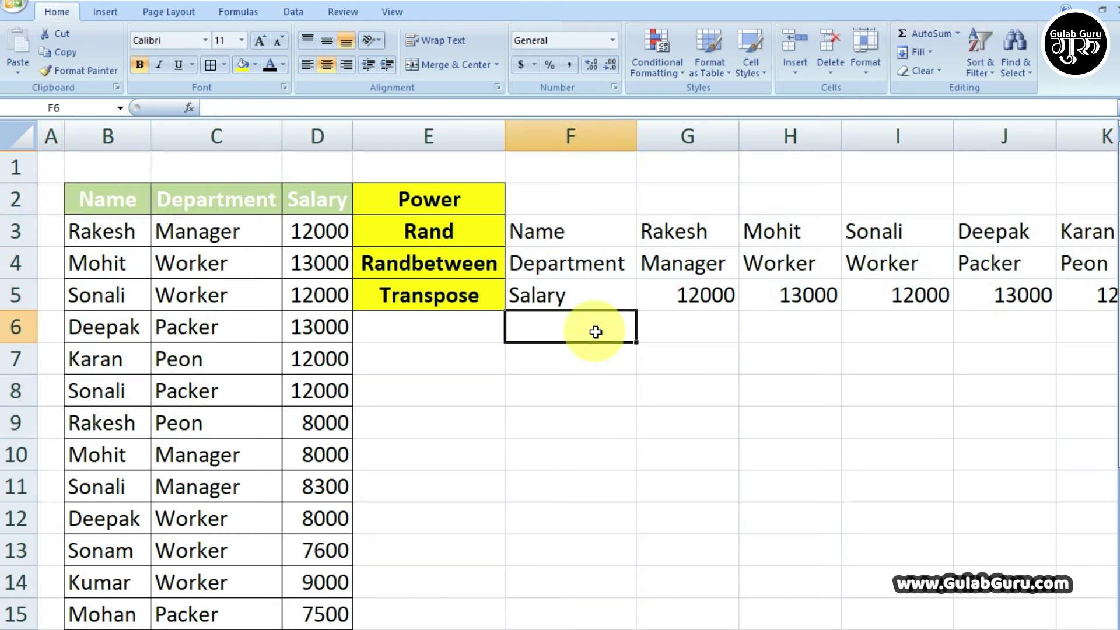
mouse_move(560, 226)
left_mouse_down()
mouse_move(658, 295)
mouse_move(725, 292)
left_mouse_up()
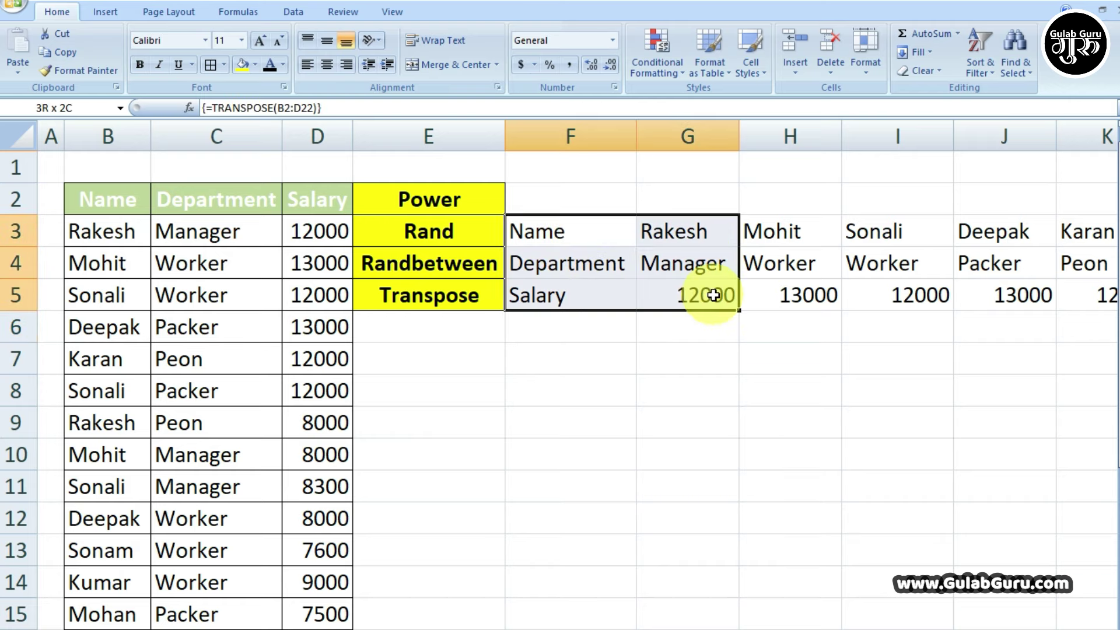
left_click_drag(750, 622, 1047, 624)
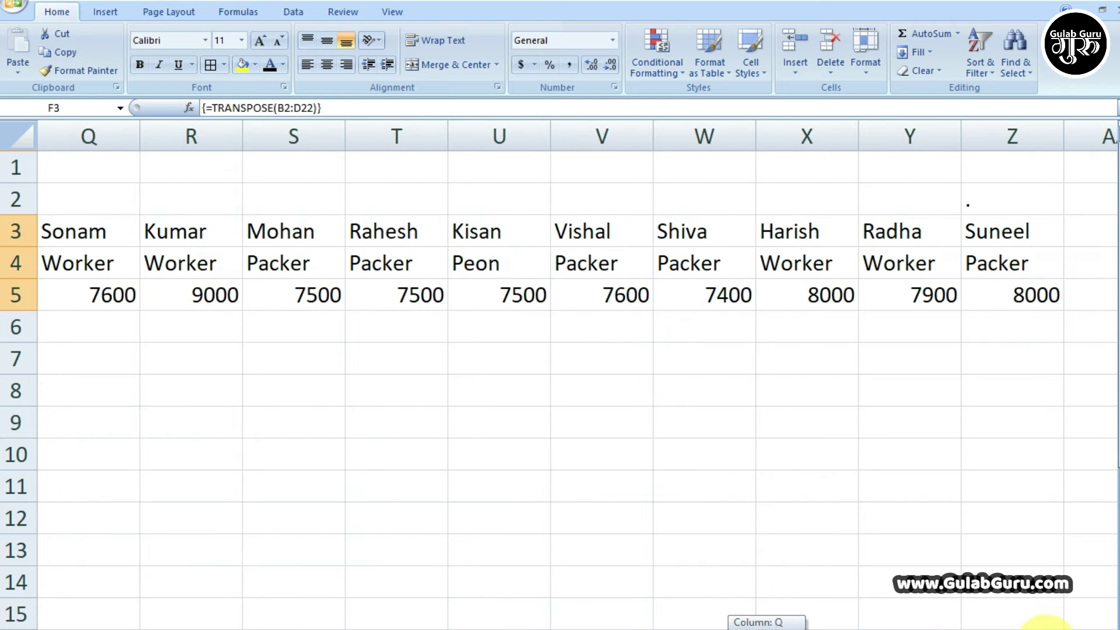
left_click_drag(1047, 624, 752, 623)
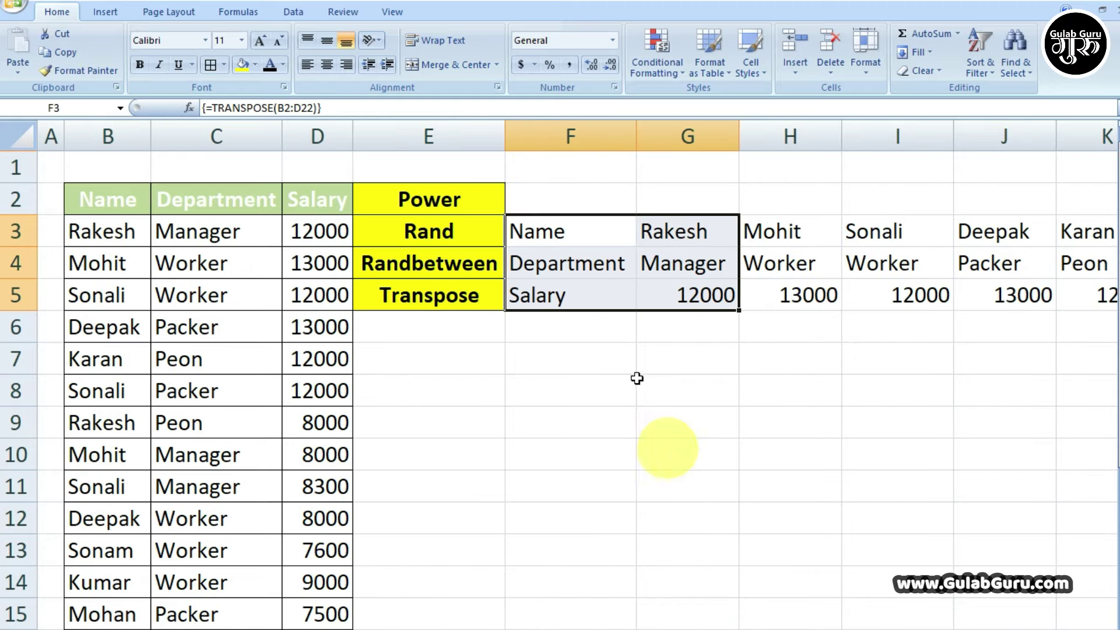
left_click(594, 343)
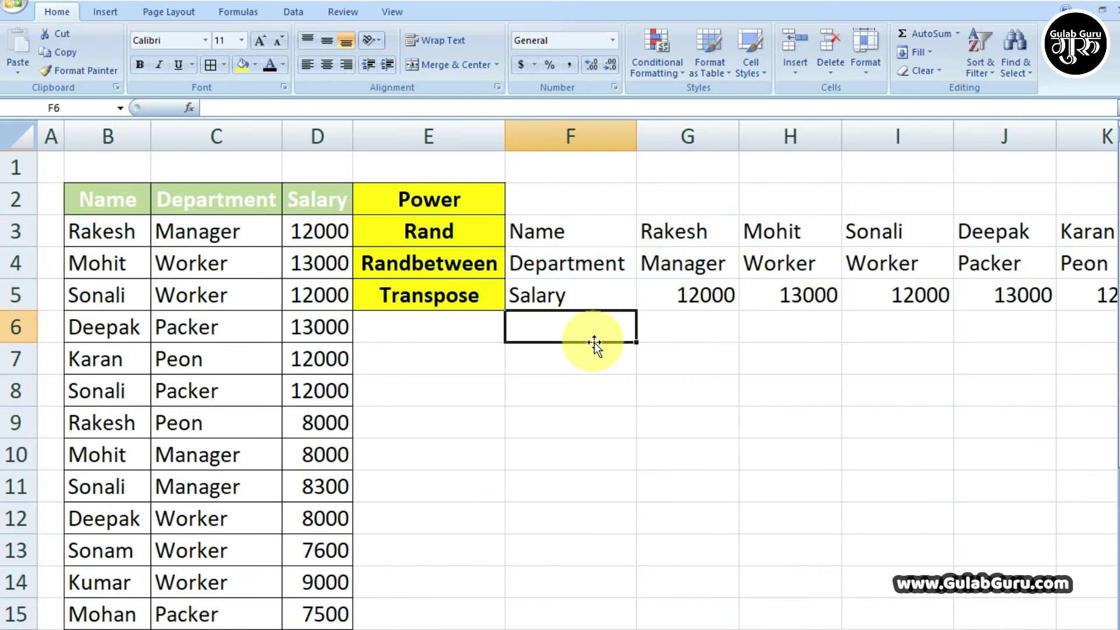
left_click(555, 224)
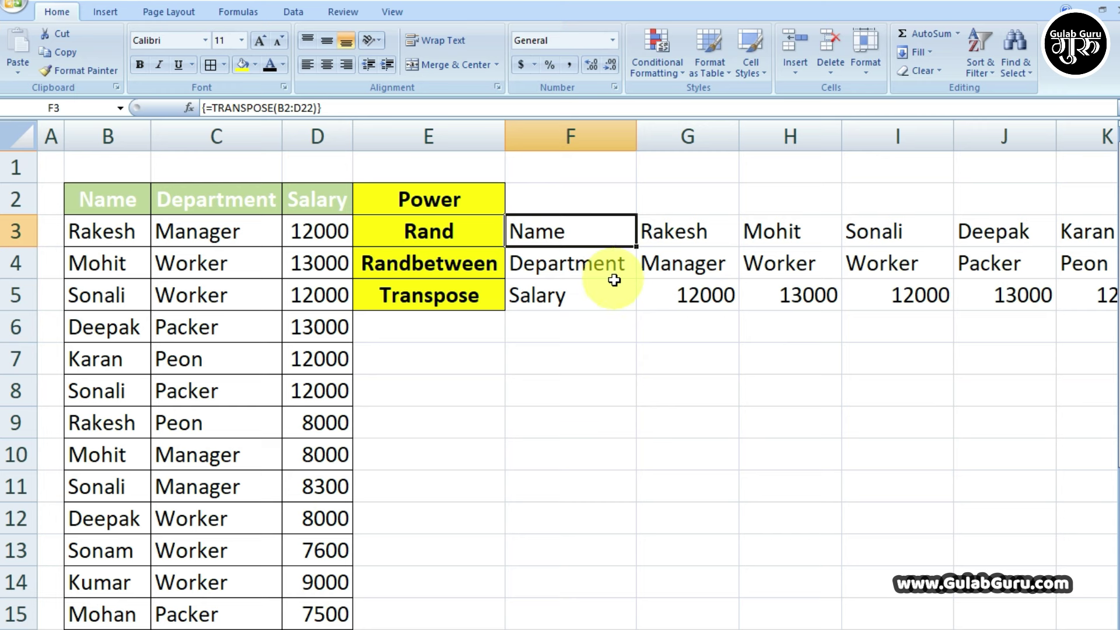
left_click(606, 365)
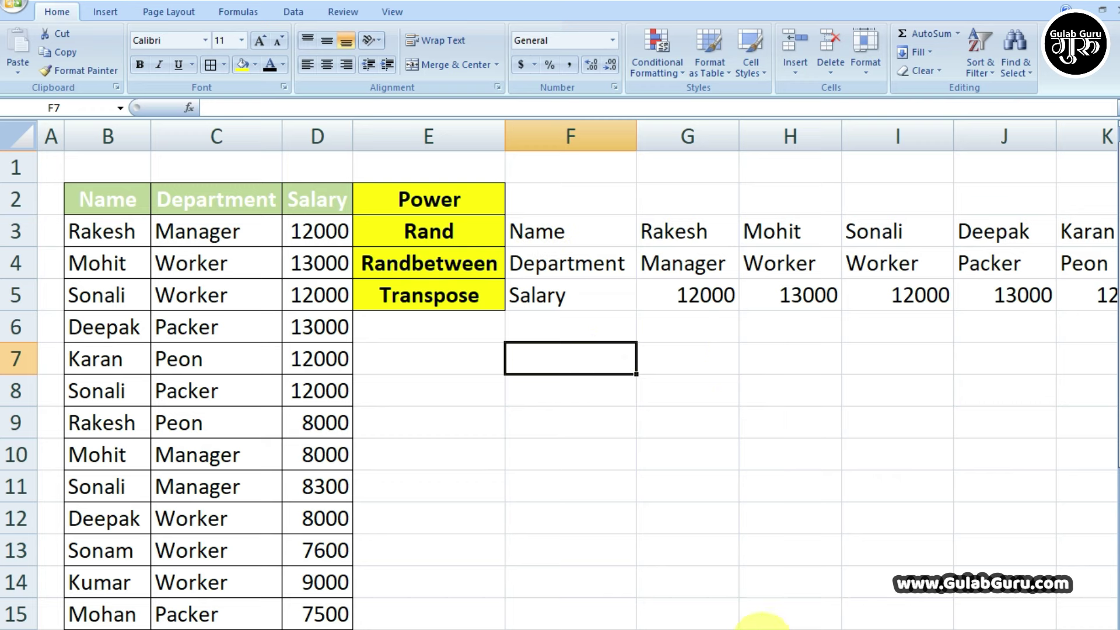
left_click_drag(761, 623, 713, 623)
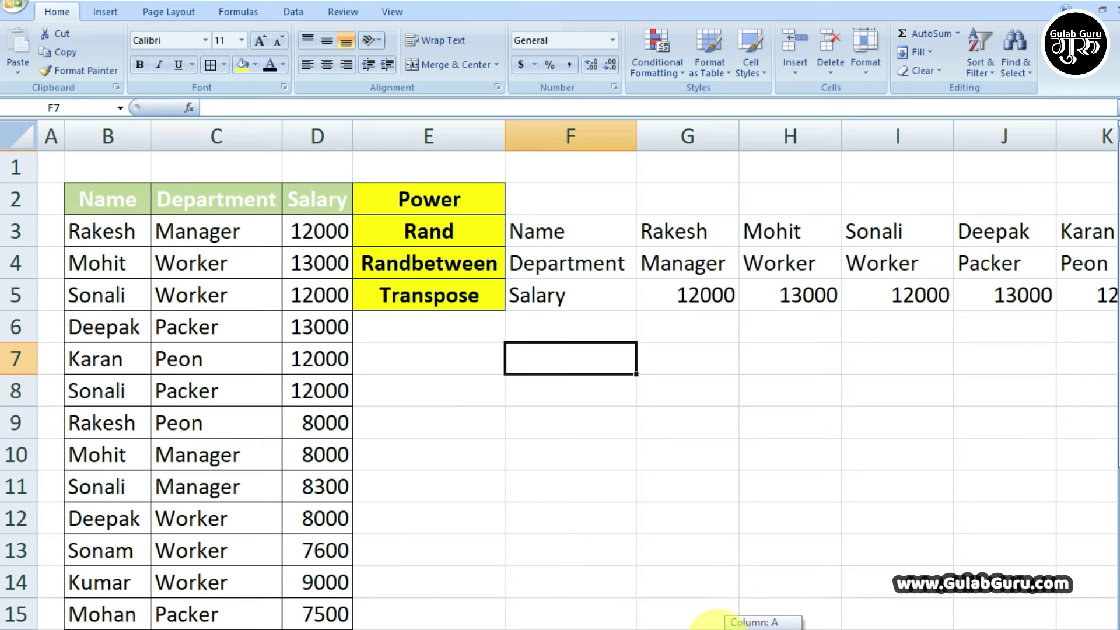
left_click(547, 390)
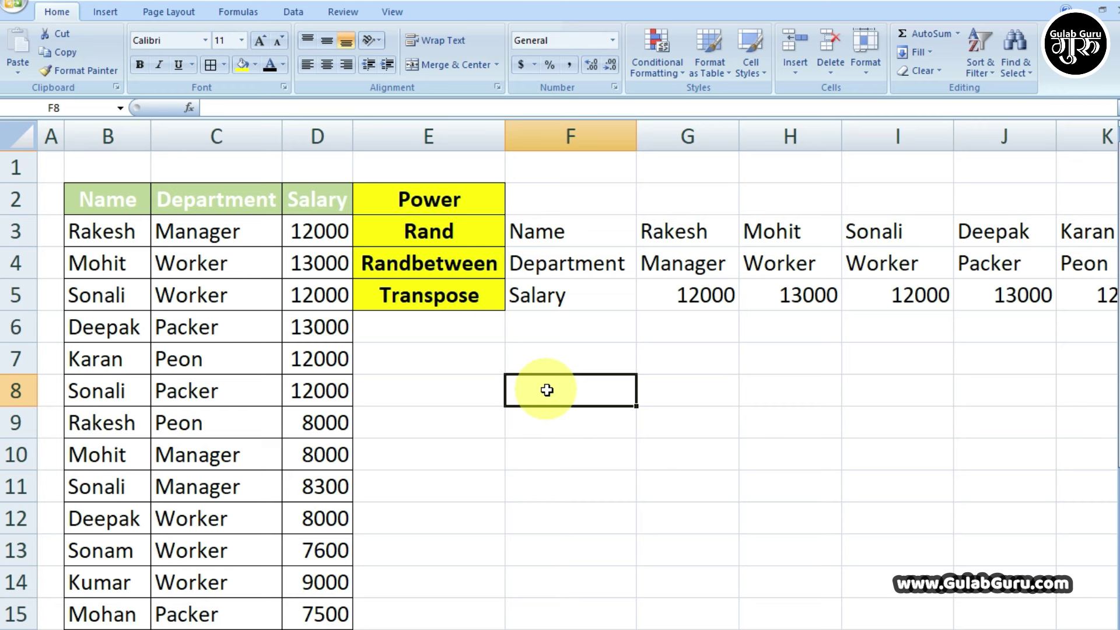
left_click(111, 200)
Step: Copy the salary table B2:D22
left_click_drag(114, 203, 301, 624)
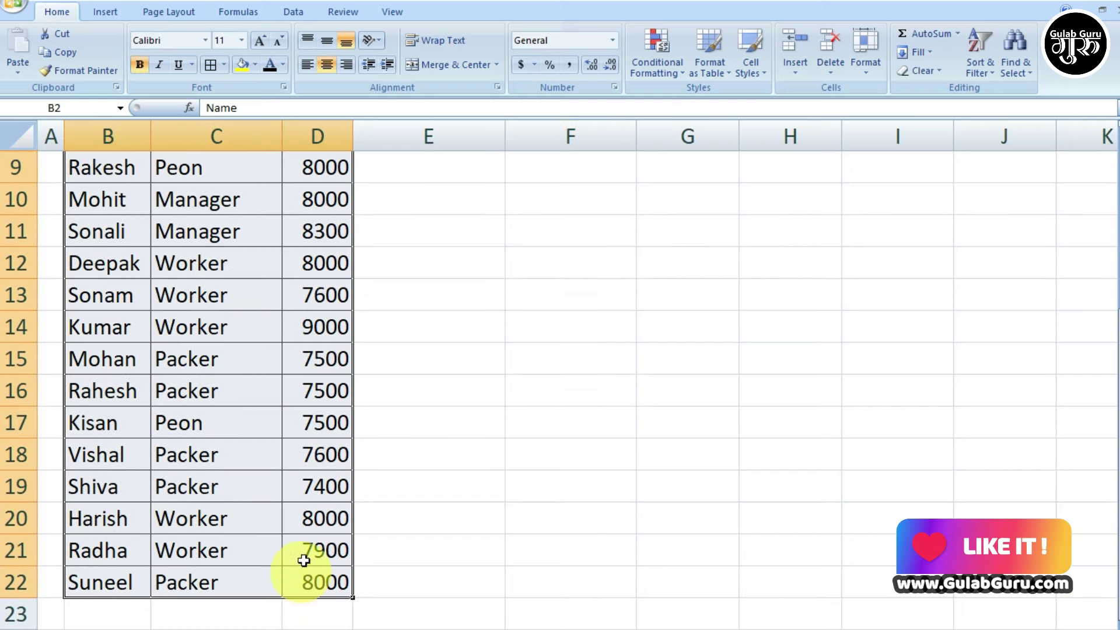
scroll(301, 574, "up", 3)
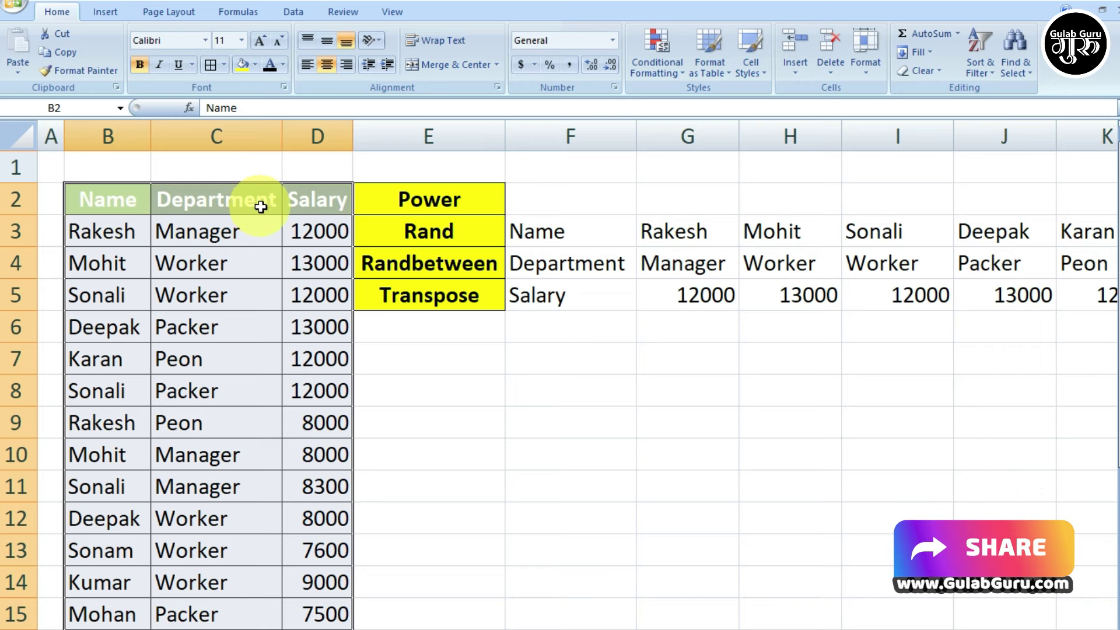
right_click(260, 208)
left_click(313, 238)
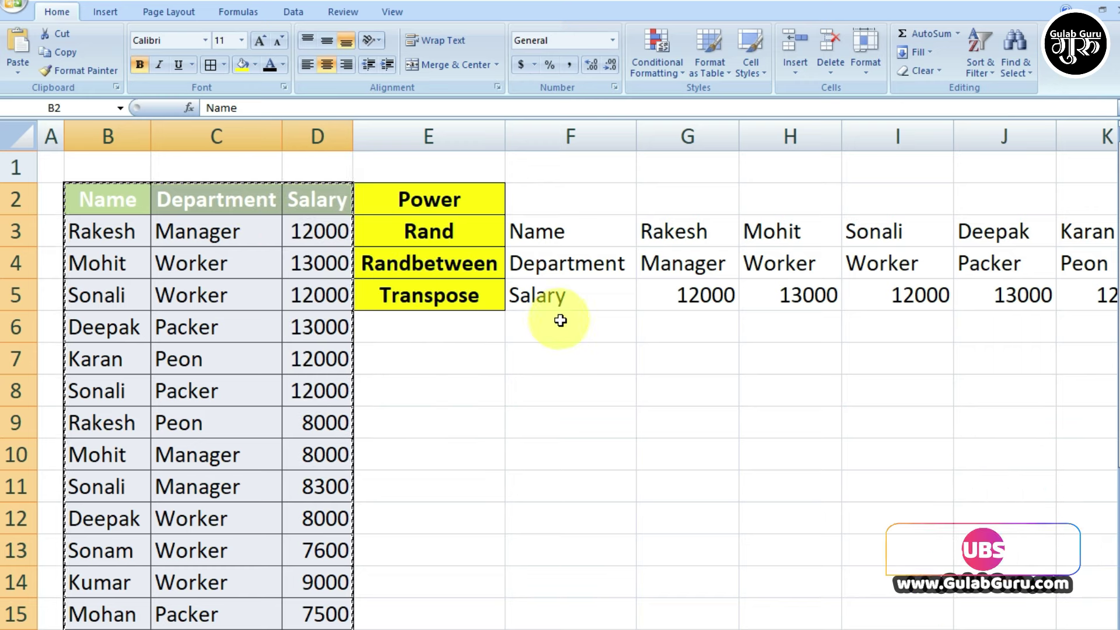
Step: Paste Special the copied table at F8 with Transpose ticked
left_click(519, 362)
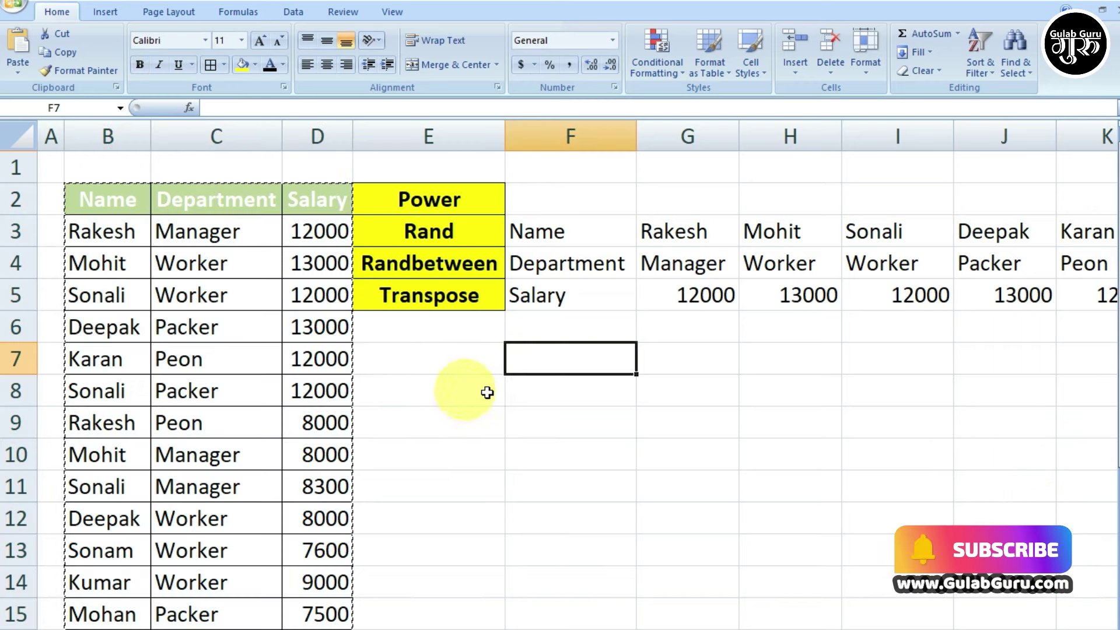
left_click(518, 388)
right_click(528, 394)
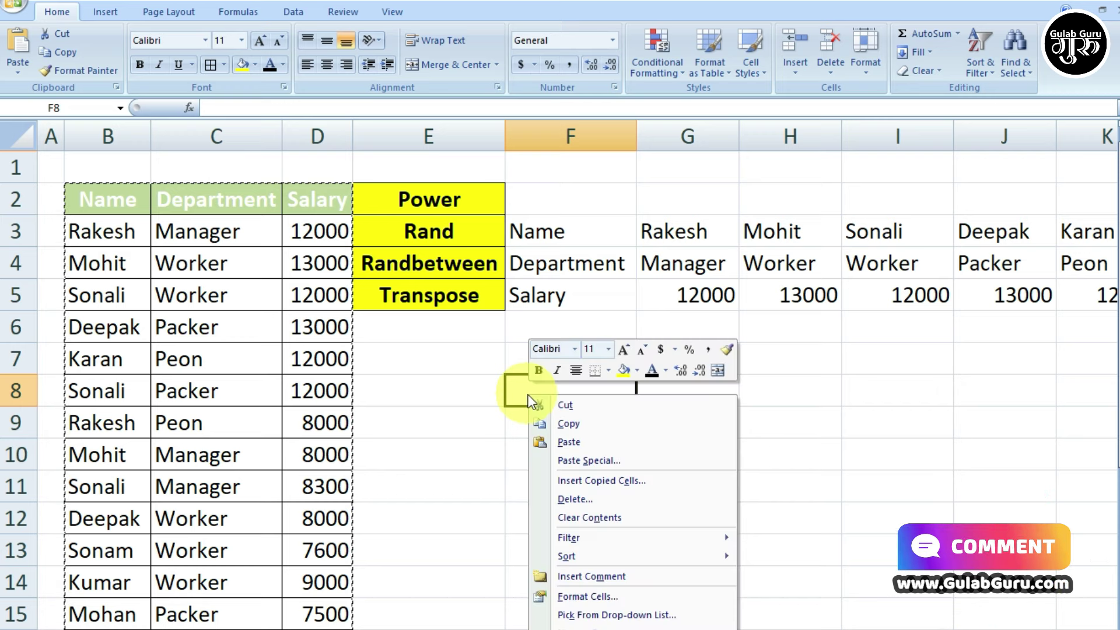
left_click(580, 462)
left_click_drag(574, 335, 319, 128)
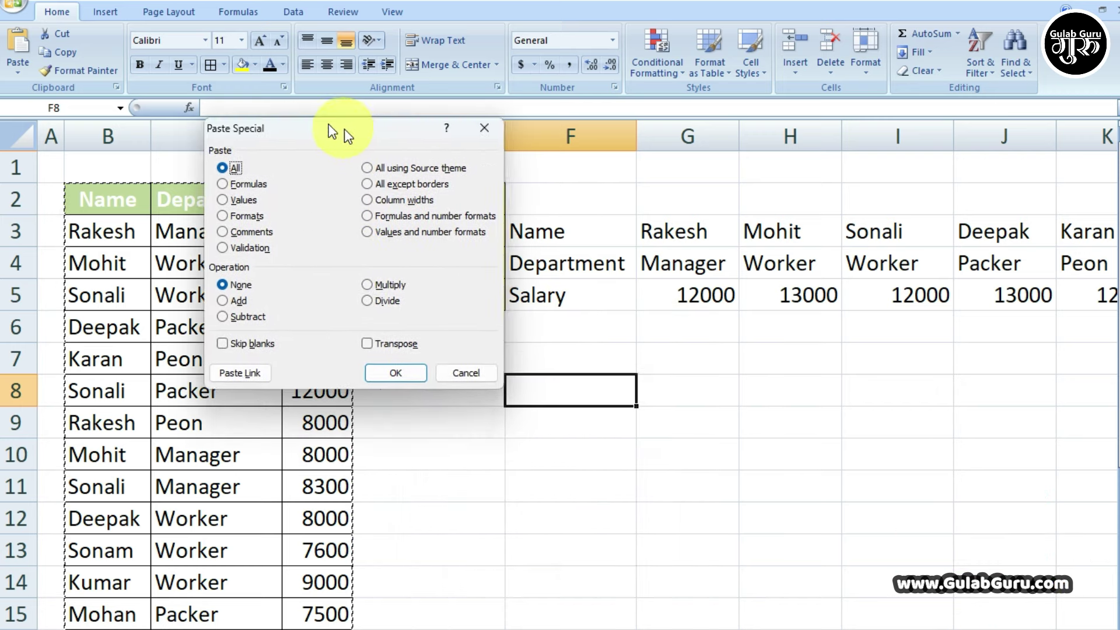
left_click(358, 337)
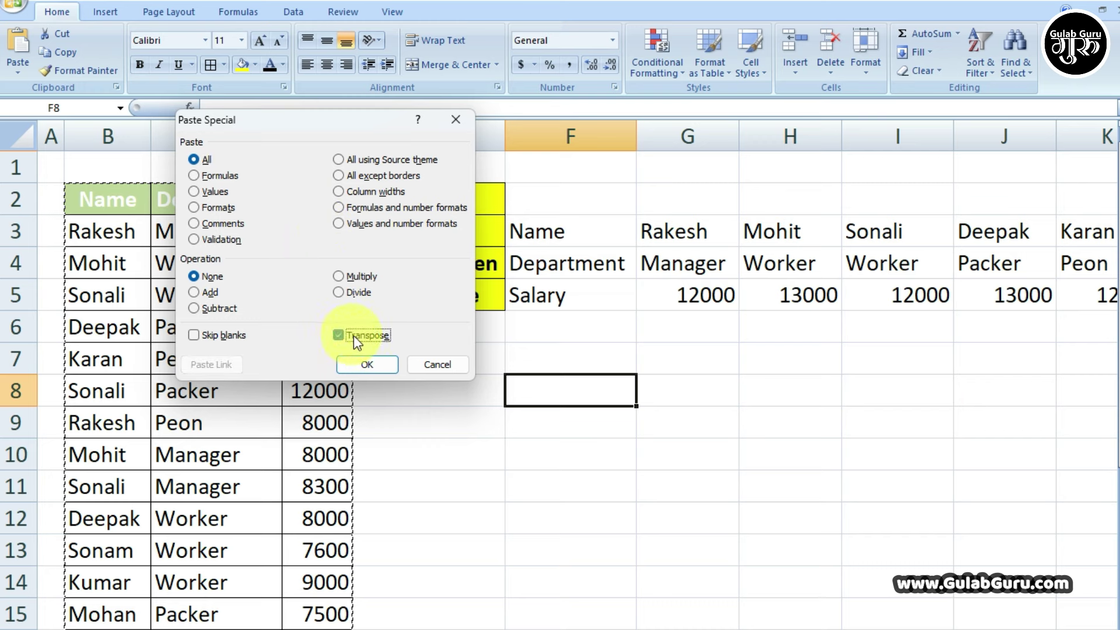
left_click(367, 365)
left_click(584, 505)
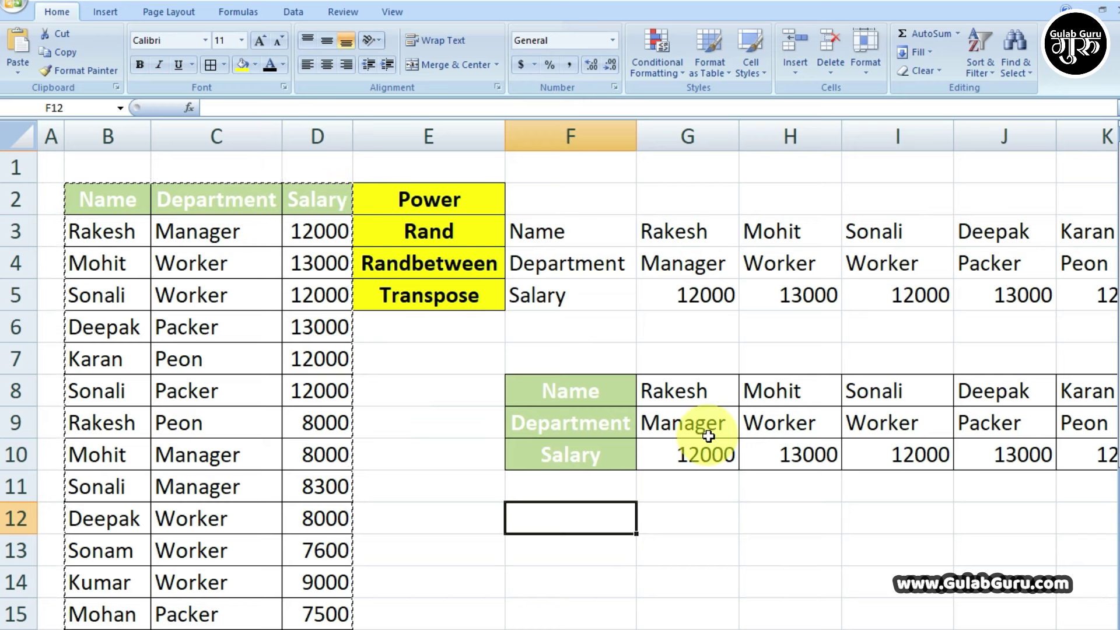
left_click(684, 519)
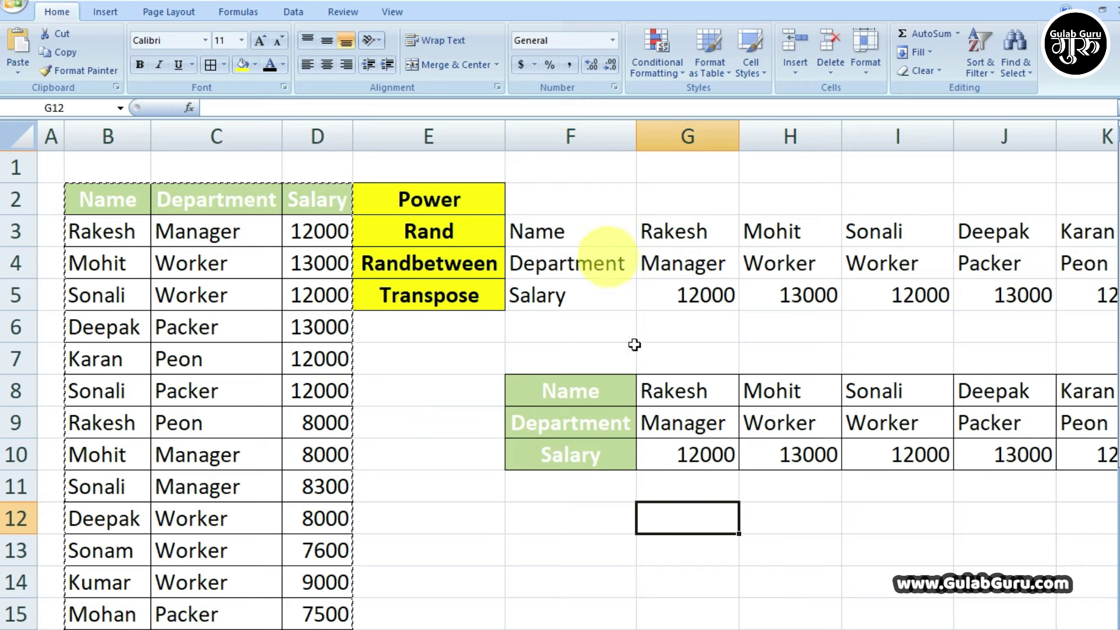
Step: Cancel the pending copy and change the salary in D3 to 8000
left_click(450, 436)
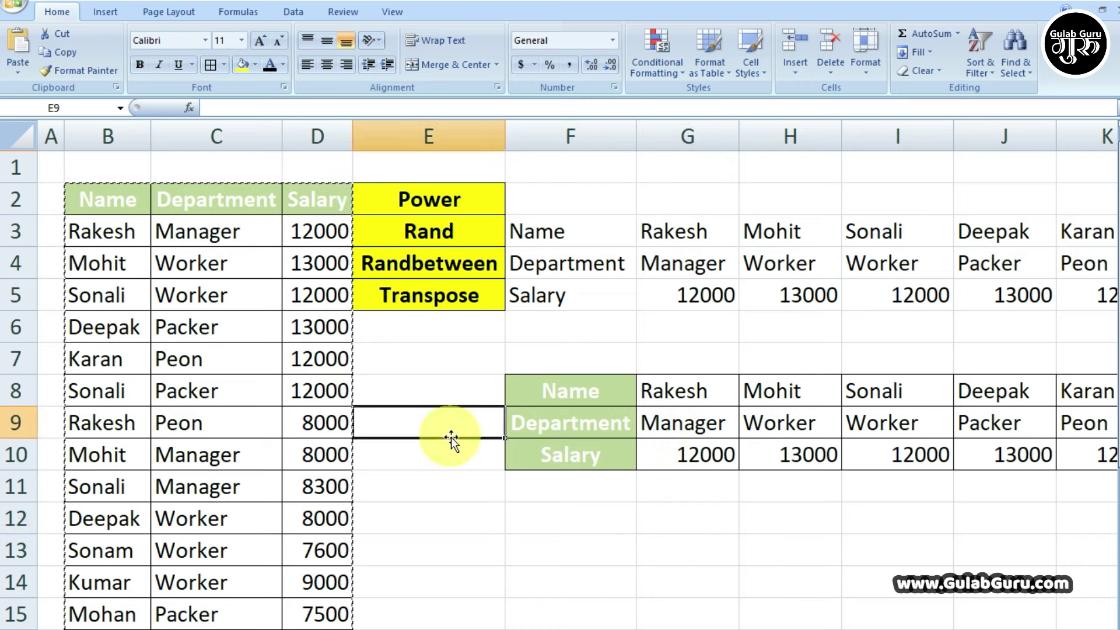
key("Escape")
left_click(455, 473)
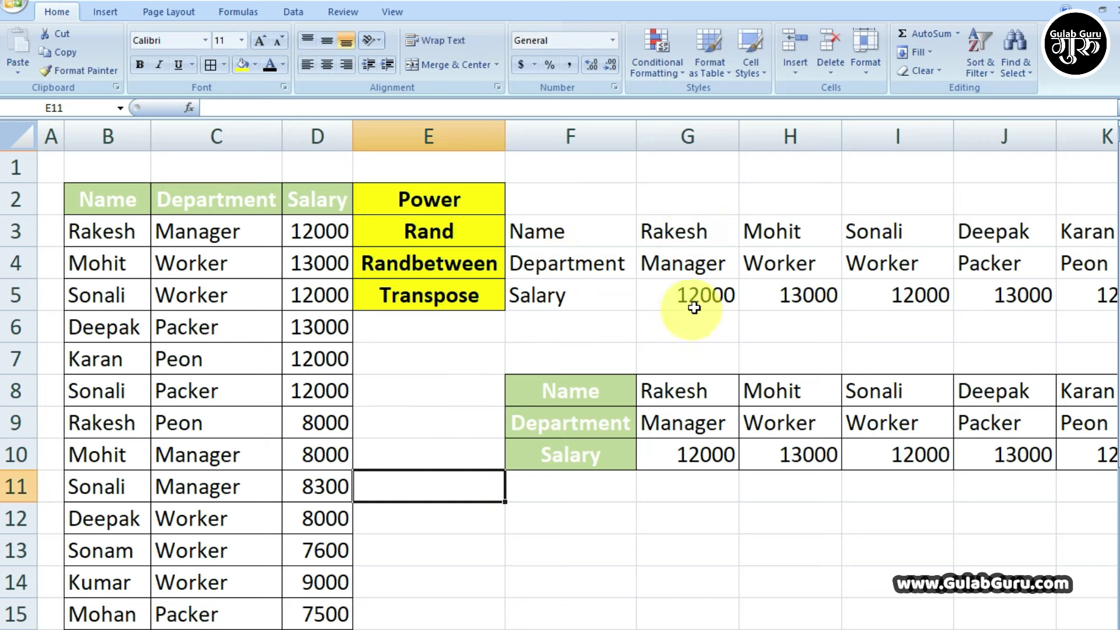
left_click(310, 232)
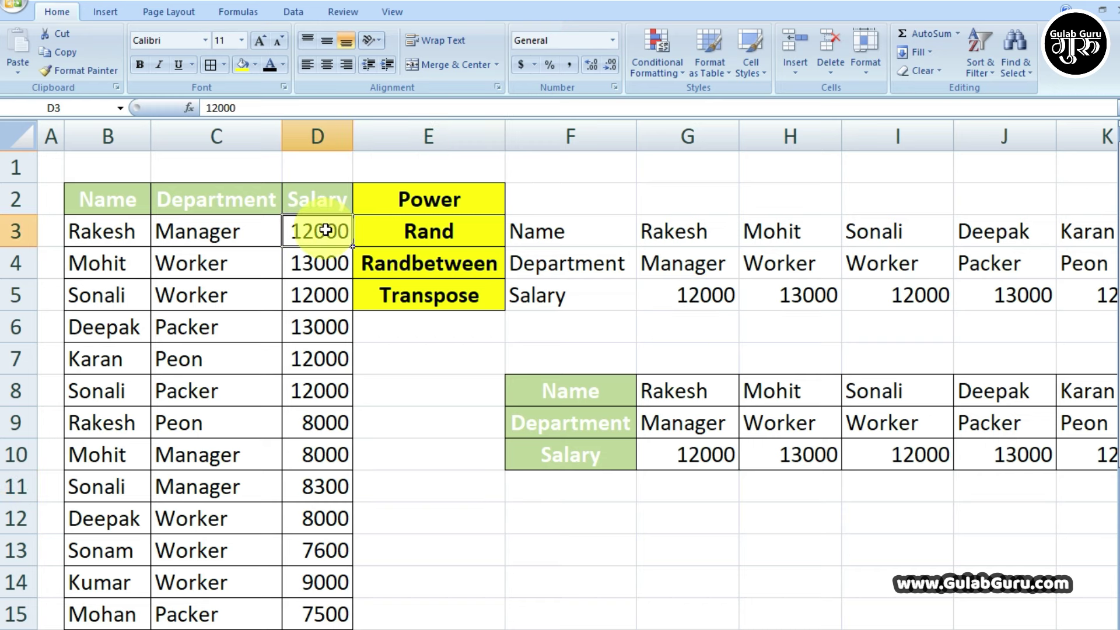
type("8000")
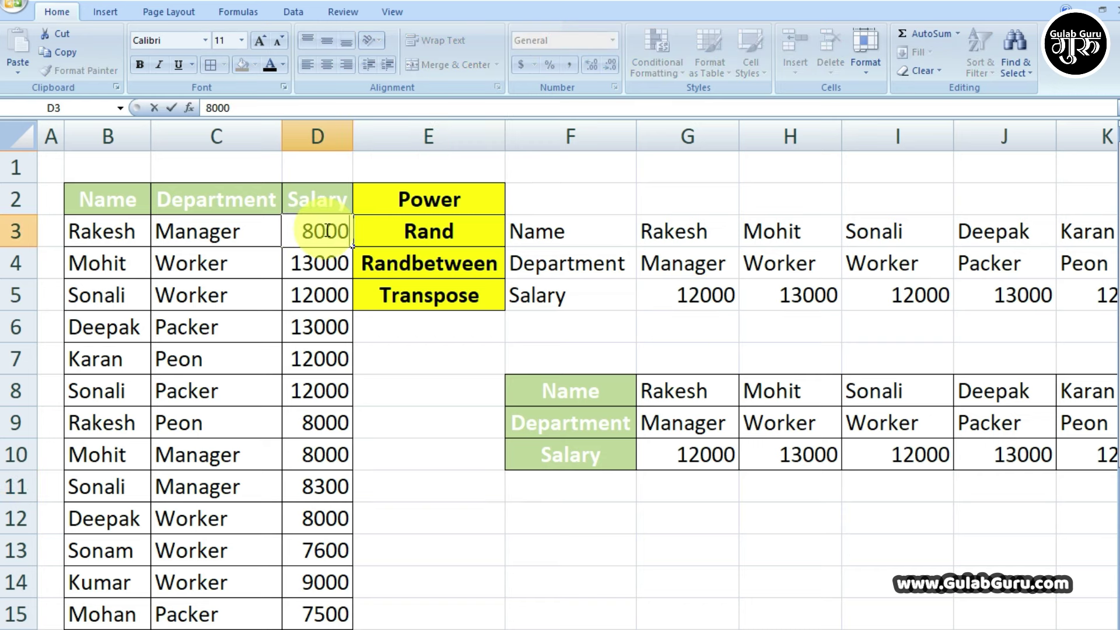
left_click(447, 380)
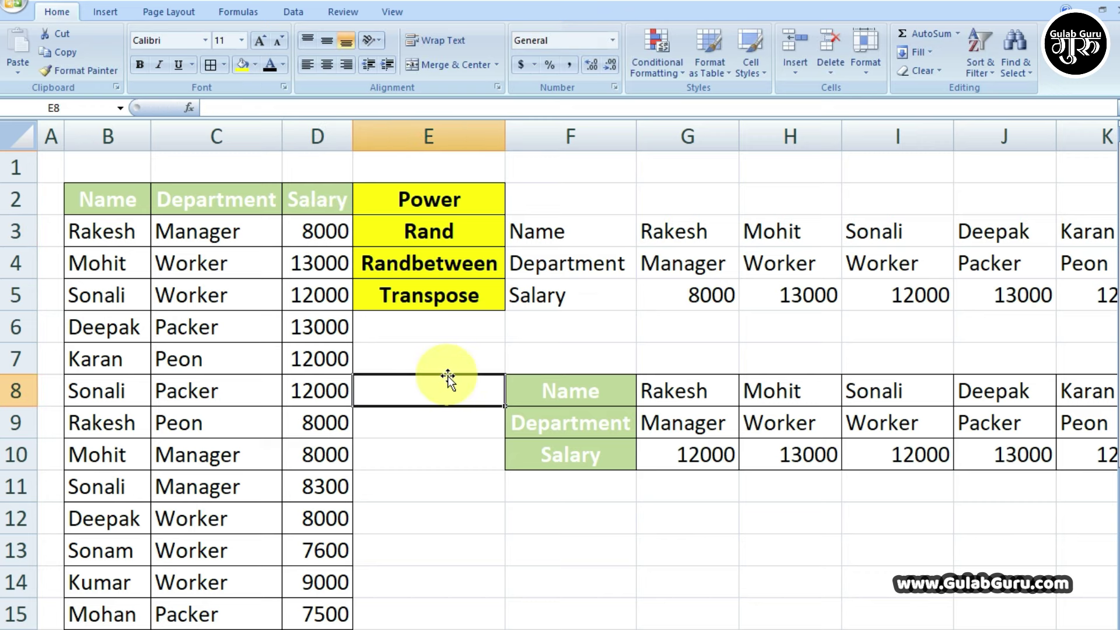
Step: Compare the TRANSPOSE formula copy's salary with the pasted copy's 12000 in G10
left_click(683, 320)
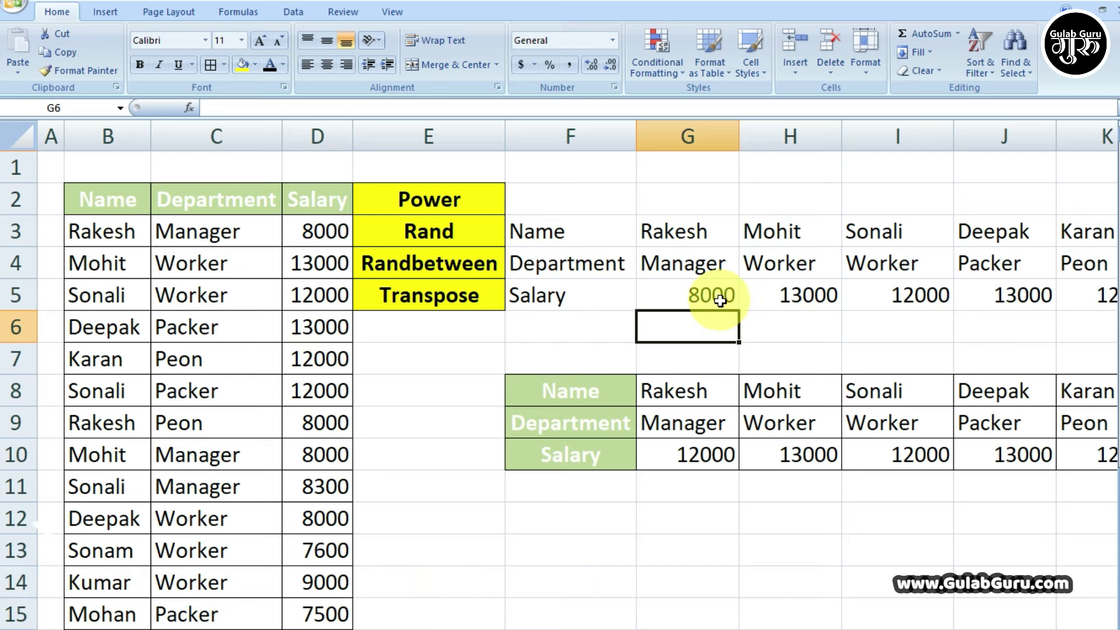
left_click(478, 335)
left_click(437, 360)
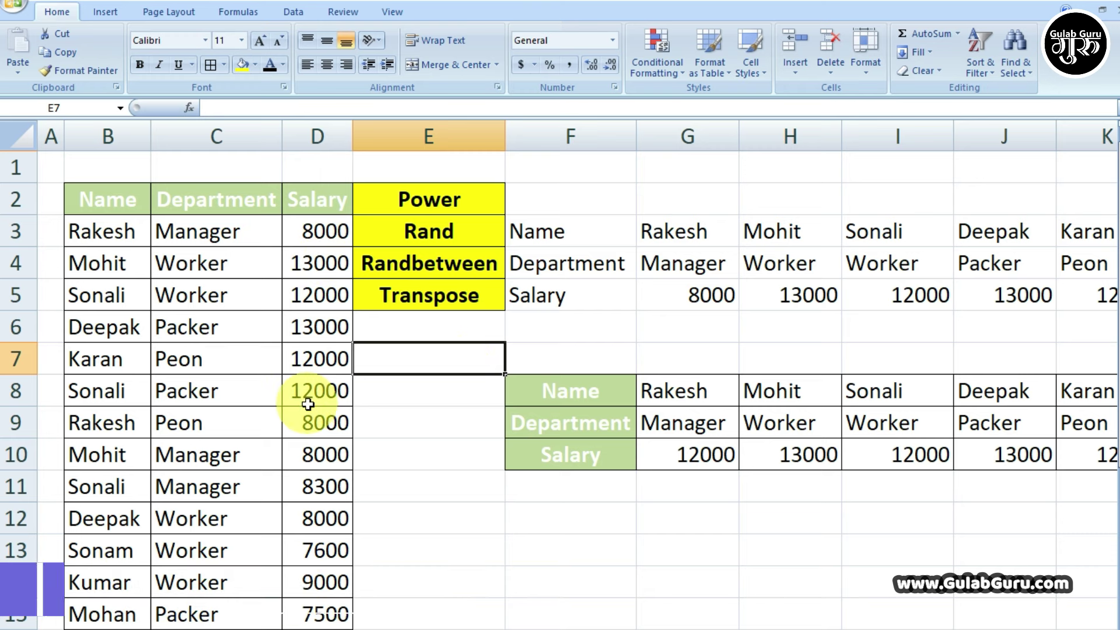
left_click(672, 527)
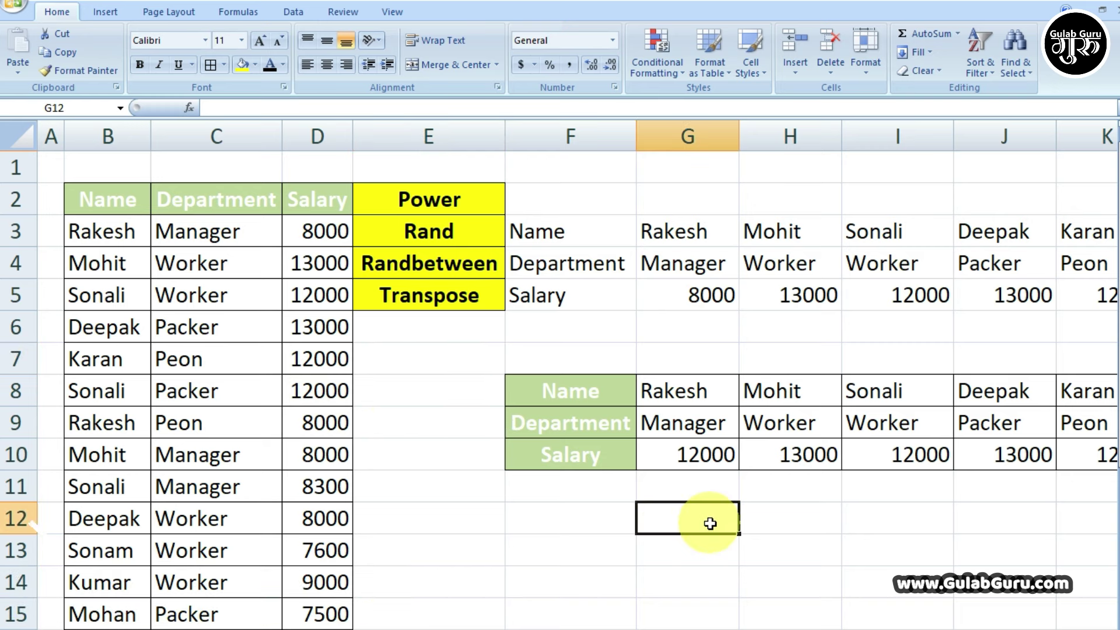